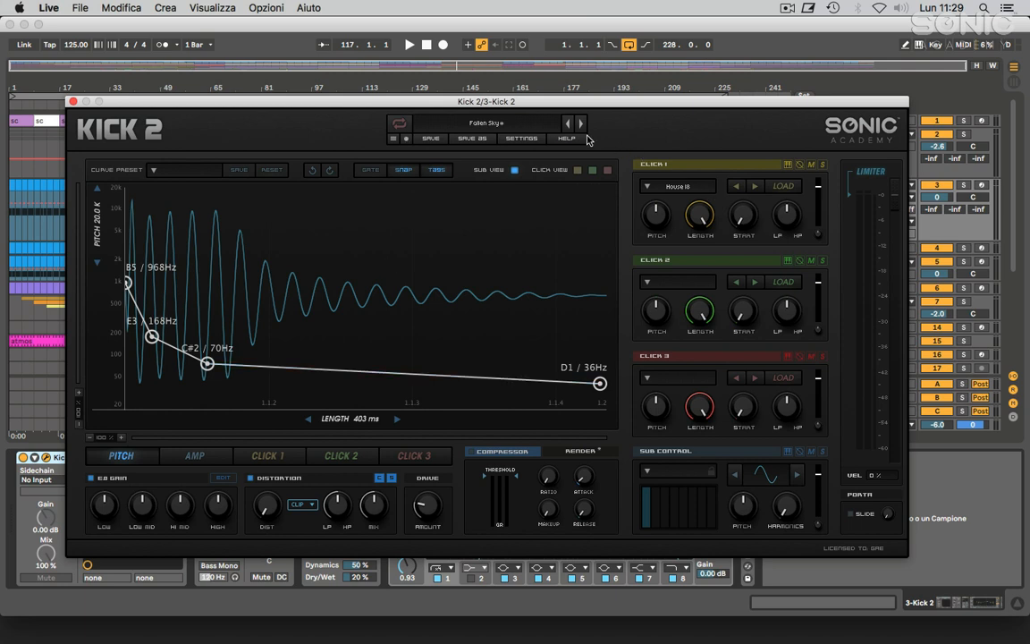
Step: Look through the Kick 2 factory presets without changing the preset, set the kick's length to 386 ms, and close the plugin window
{"action": "left_click", "coordinate": [516, 128]}
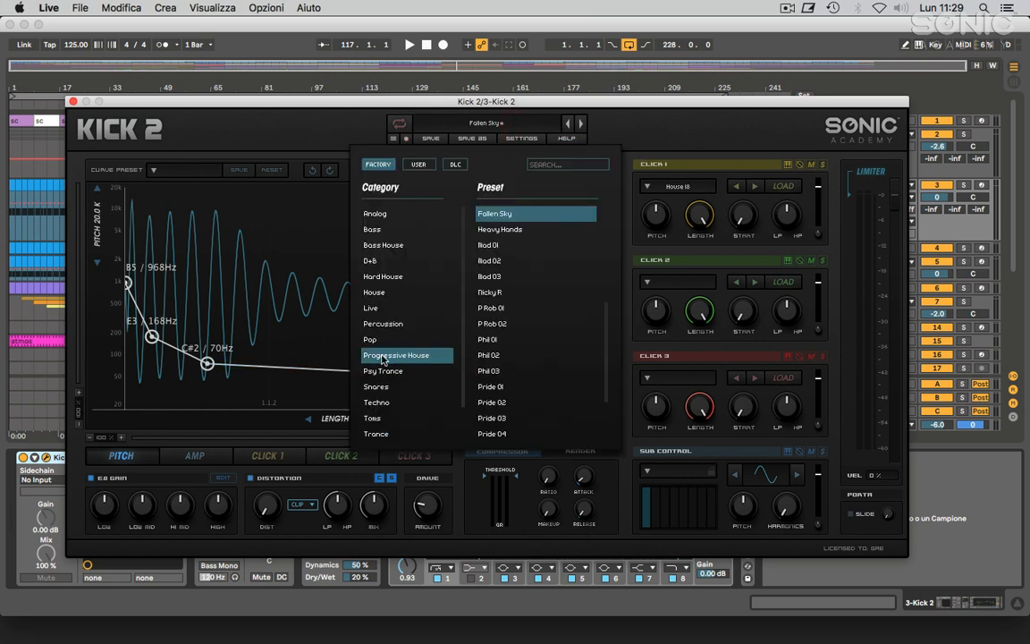
{"action": "left_click", "coordinate": [629, 136]}
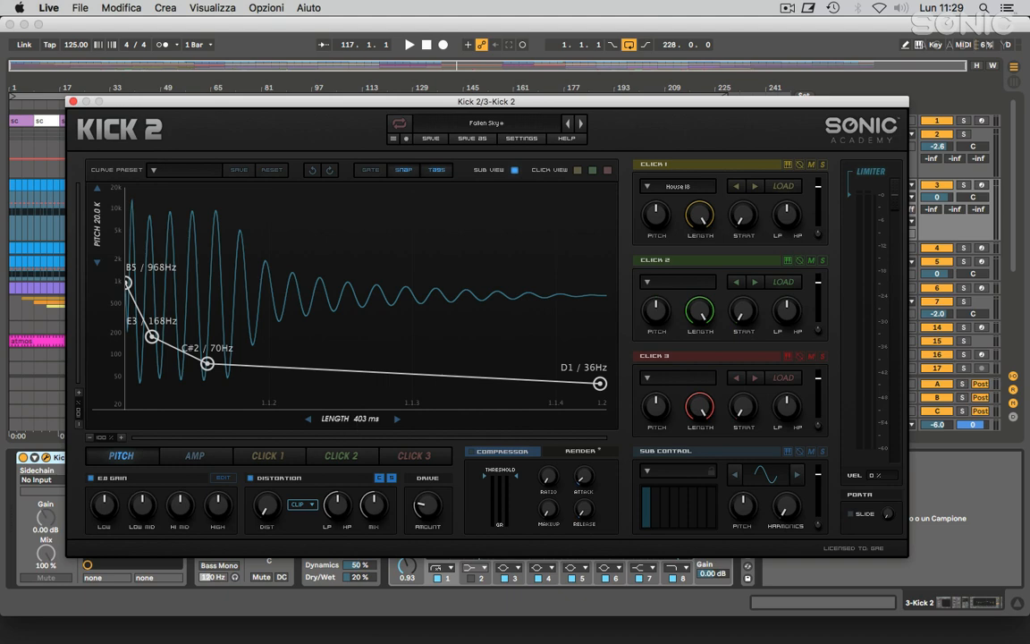
{"action": "mouse_move", "coordinate": [340, 419]}
{"action": "left_mouse_down"}
{"action": "mouse_move", "coordinate": [340, 440]}
{"action": "mouse_move", "coordinate": [341, 404]}
{"action": "mouse_move", "coordinate": [341, 424]}
{"action": "left_mouse_up"}
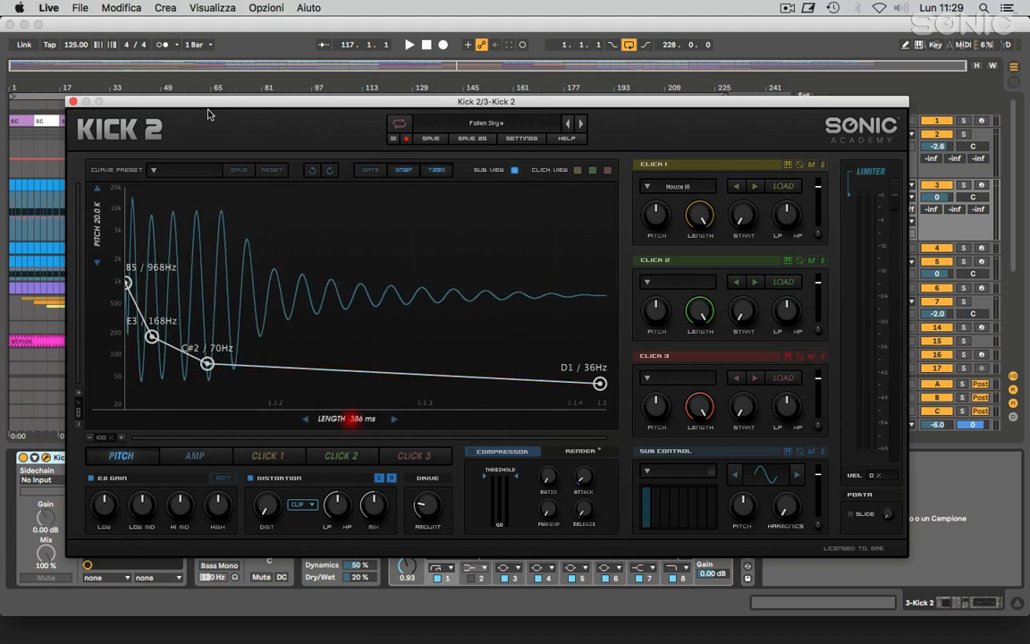
{"action": "left_click", "coordinate": [72, 101]}
Step: Solo the Kick 2 track and audition it by playing the arrangement from bar 165
{"action": "left_click", "coordinate": [963, 185]}
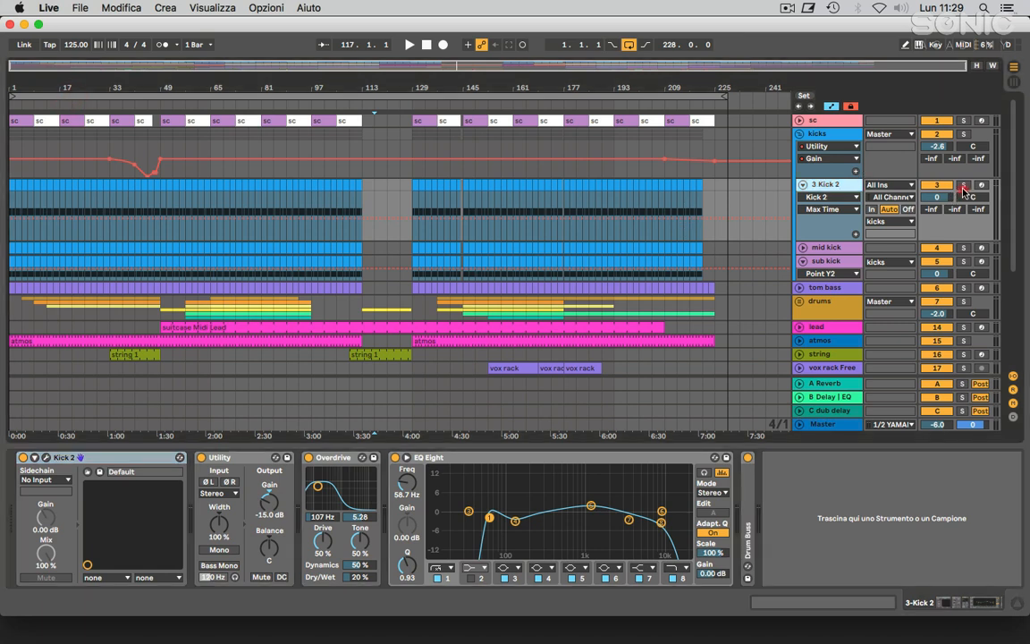
{"action": "key", "text": "space"}
{"action": "key", "text": "space"}
{"action": "left_click", "coordinate": [519, 175]}
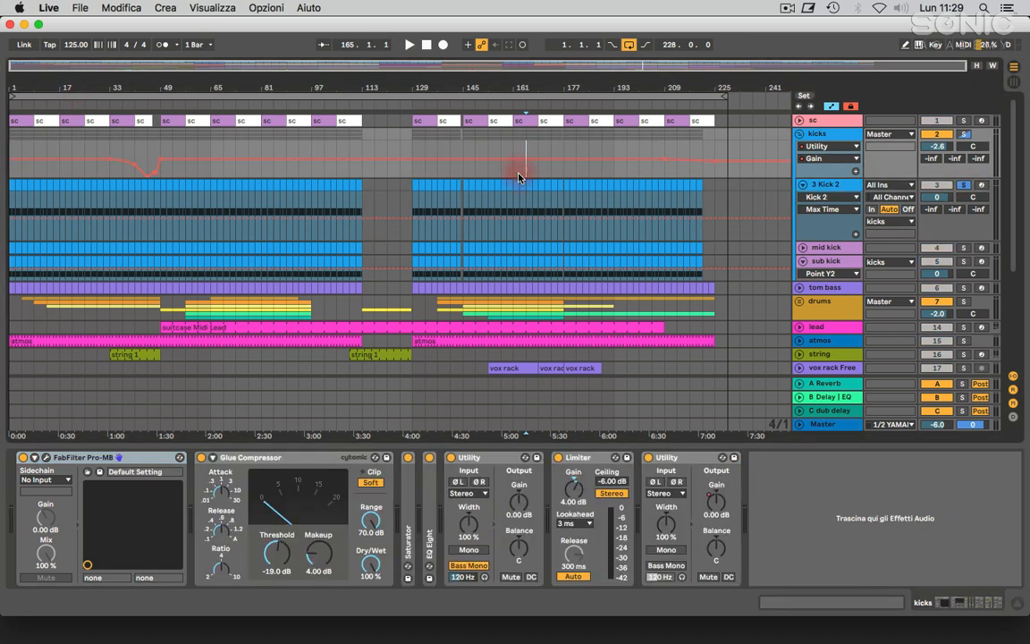
{"action": "key", "text": "space"}
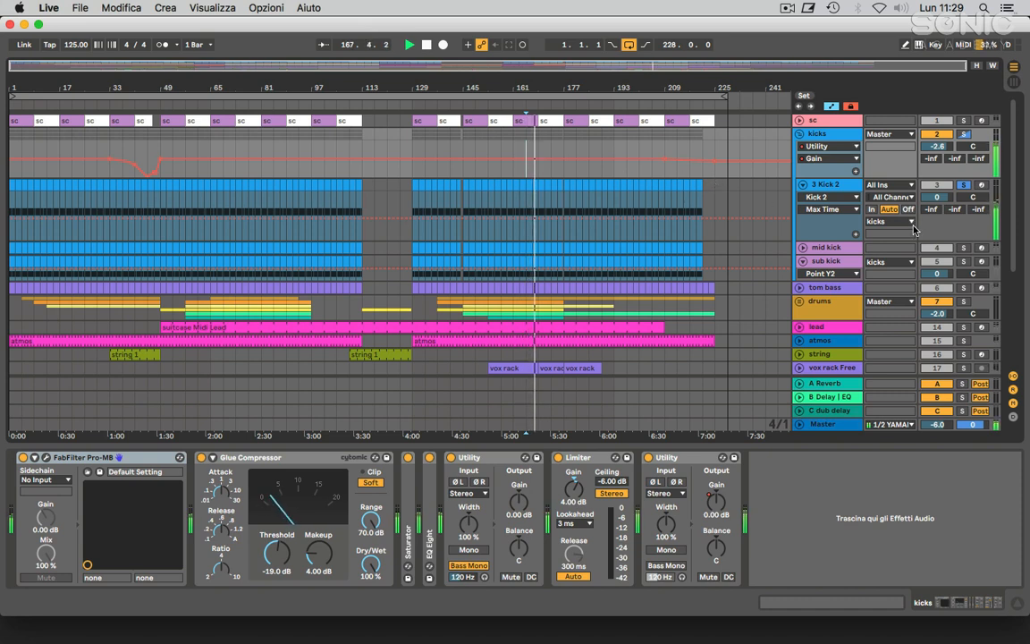
{"action": "key", "text": "space"}
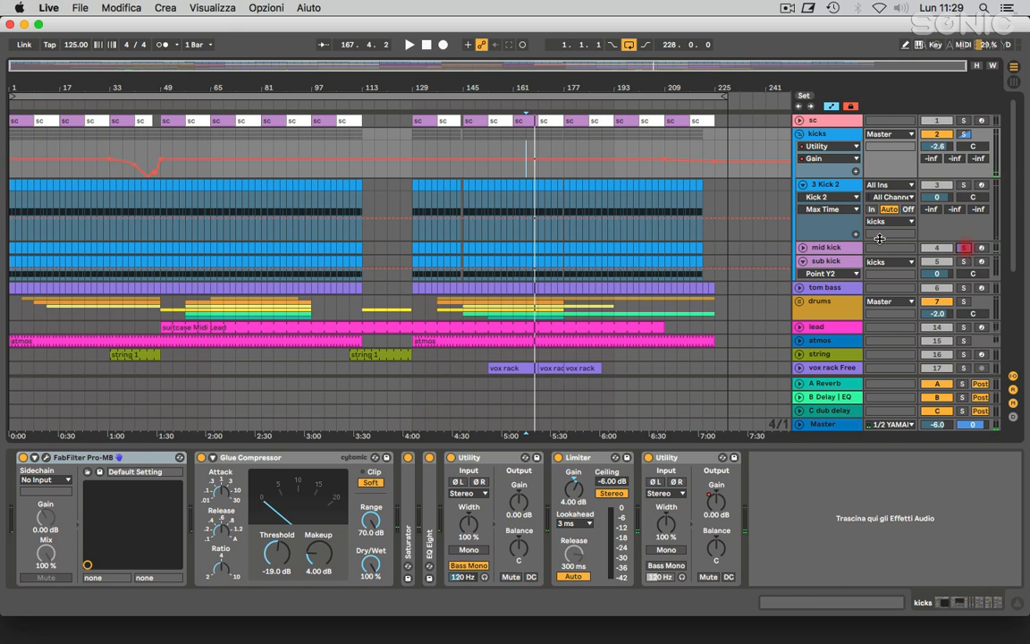
Step: Solo the mid kick track and inspect band 1 of its EQ Eight during playback, then collapse the EQ
{"action": "left_click", "coordinate": [857, 249]}
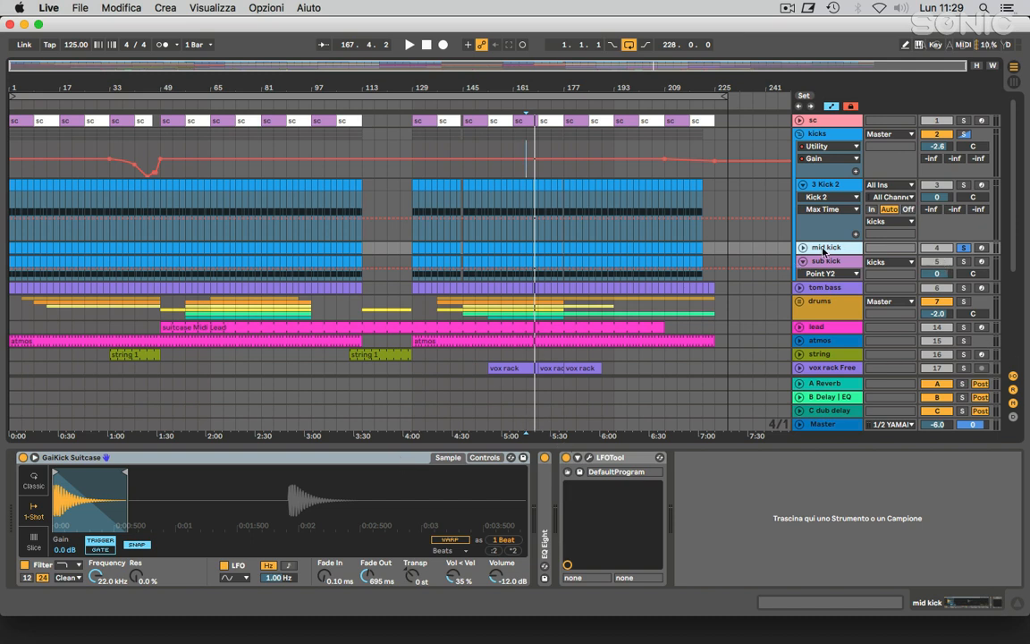
{"action": "key", "text": "space"}
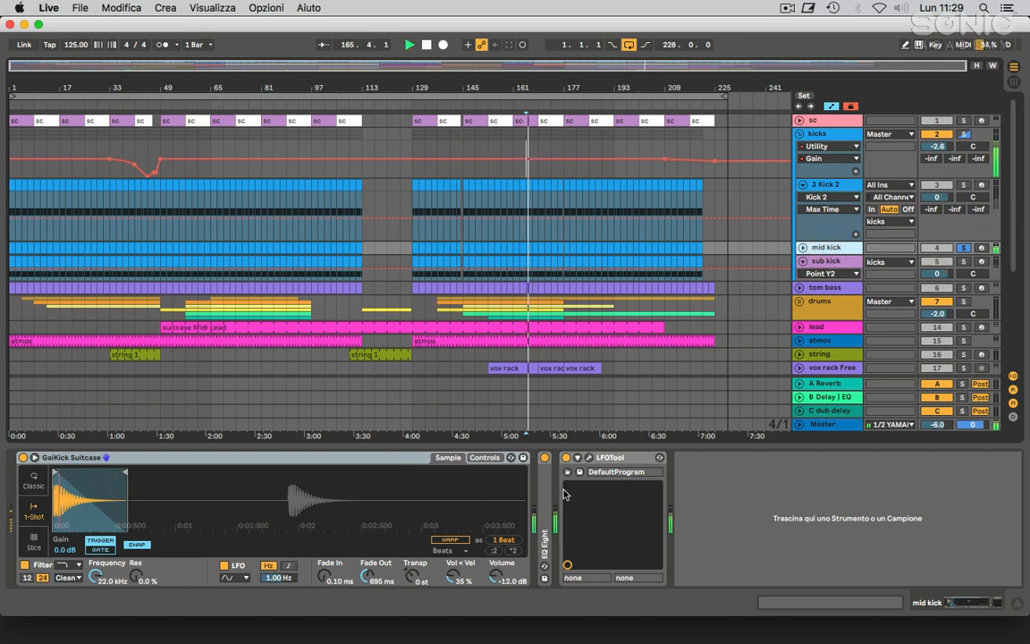
{"action": "double_click", "coordinate": [545, 497]}
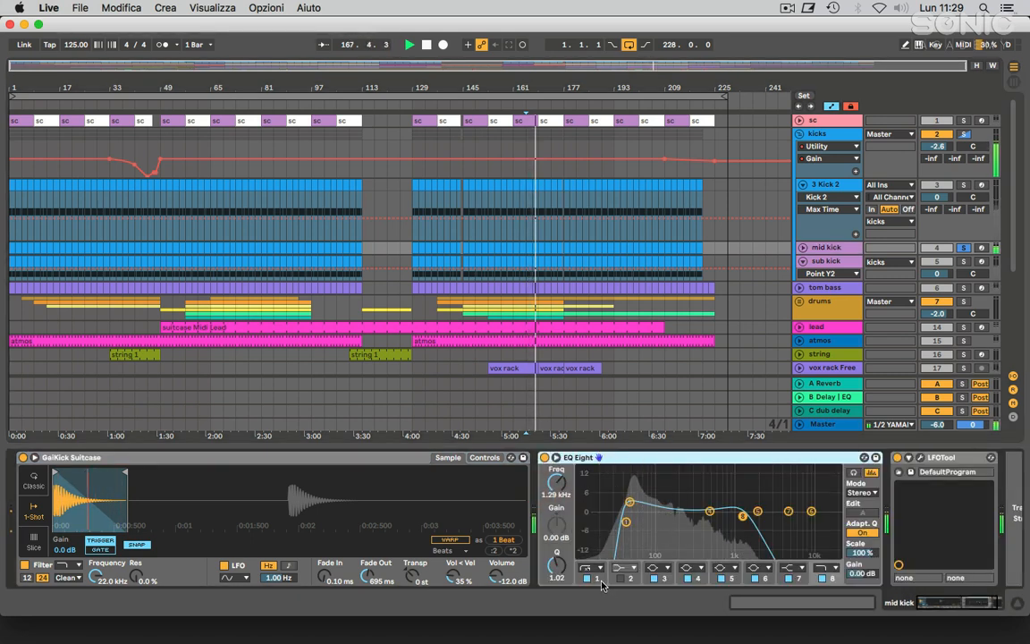
{"action": "left_click", "coordinate": [602, 581]}
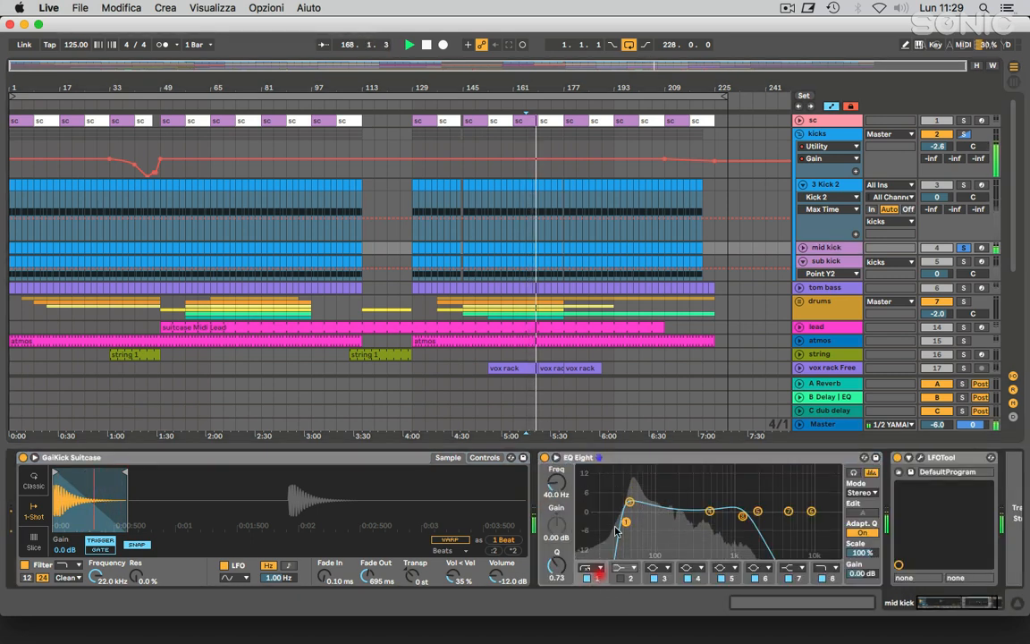
{"action": "key", "text": "space"}
{"action": "double_click", "coordinate": [809, 457]}
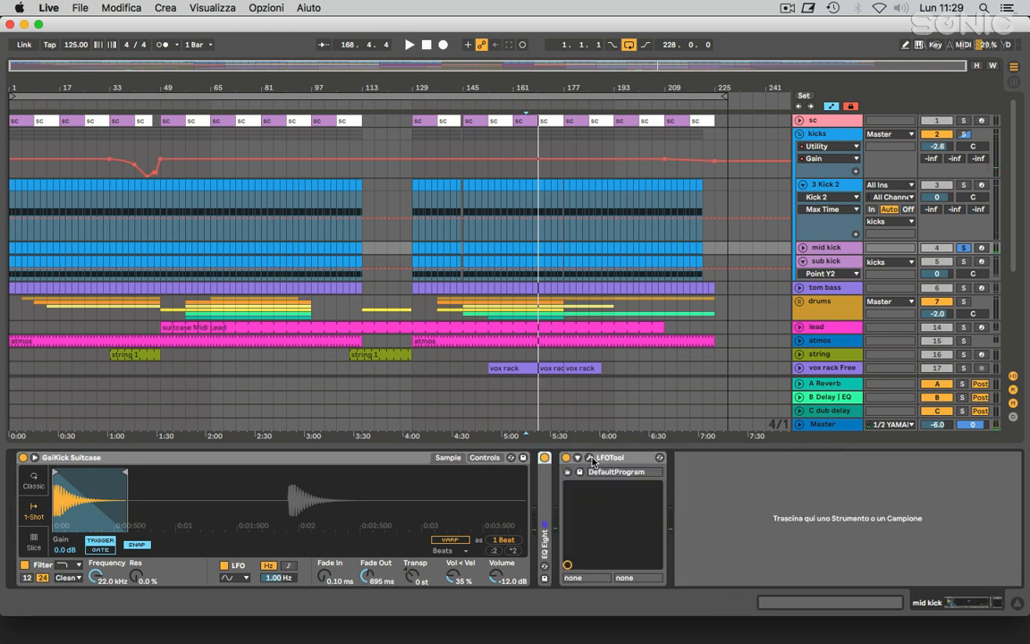
Step: Open LFOTool on the mid kick track to view its volume curve during playback, then close its window
{"action": "left_click", "coordinate": [590, 458]}
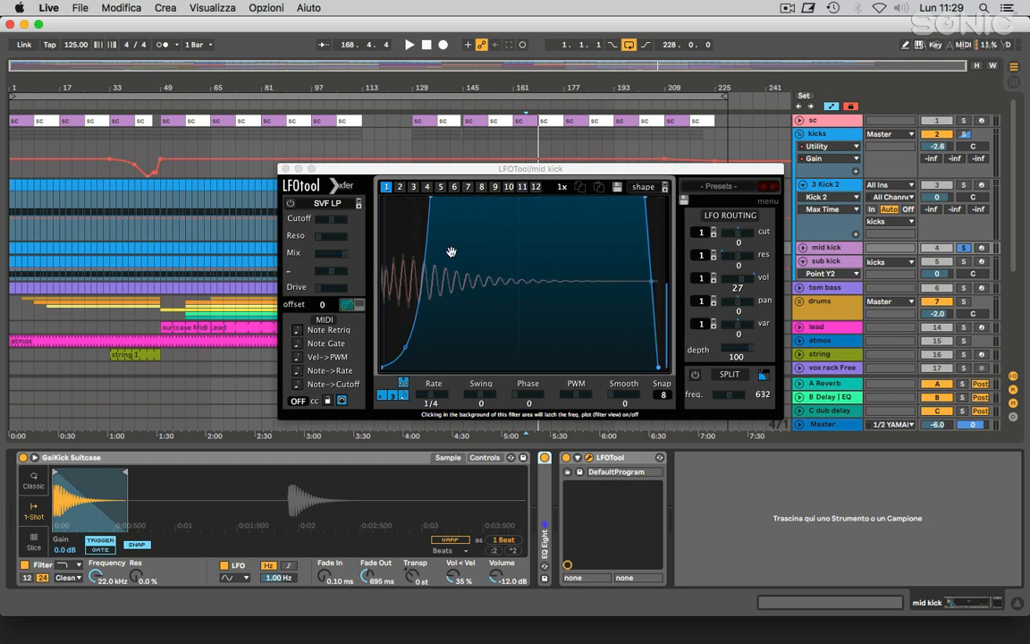
{"action": "key", "text": "space"}
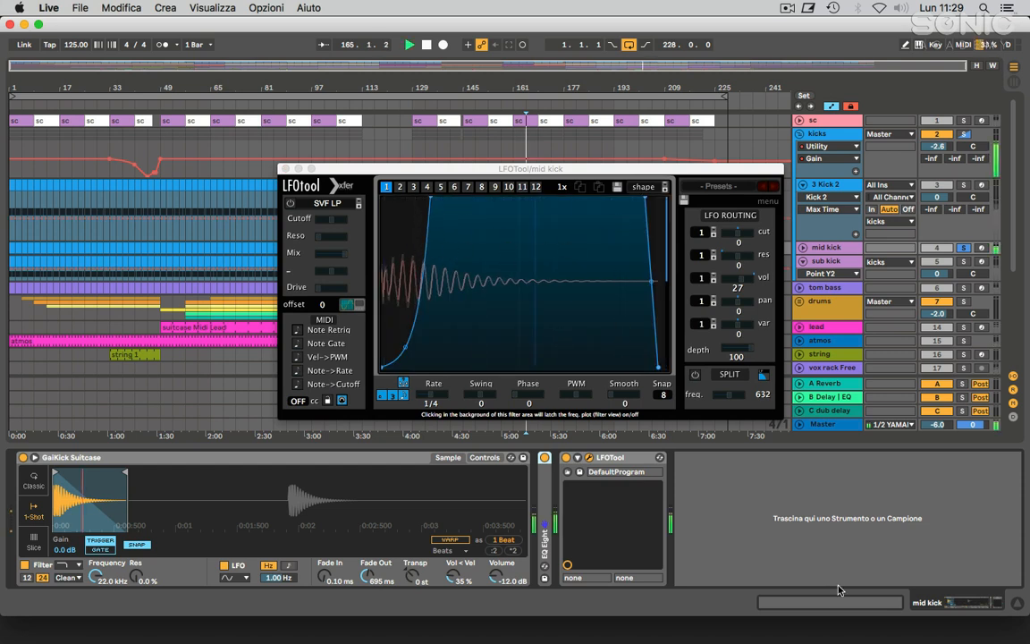
{"action": "left_click", "coordinate": [286, 169]}
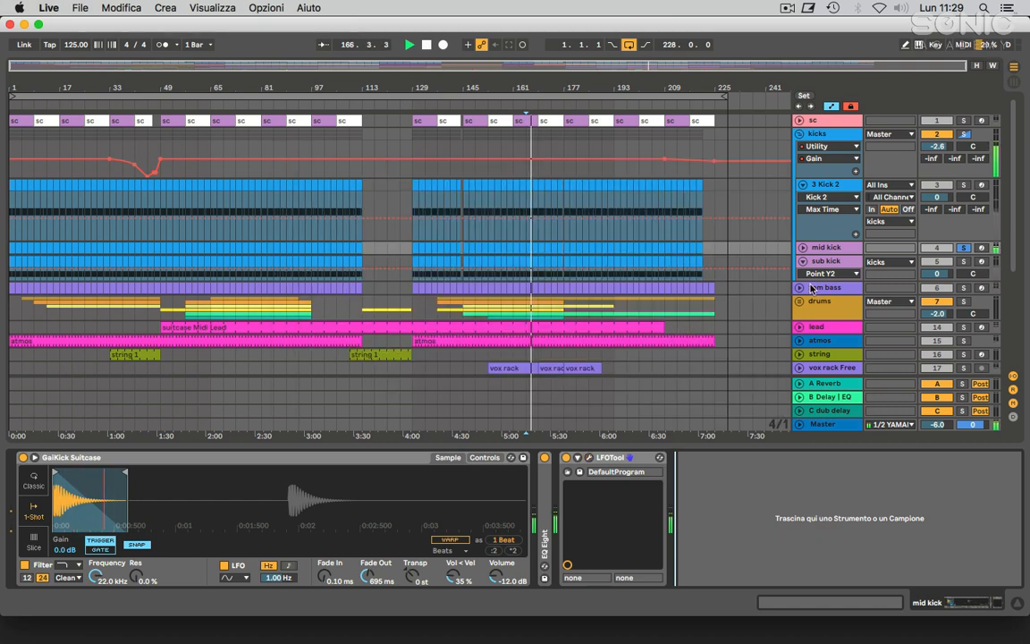
Step: Add the Kick 2 track to the soloed mid kick, show its device chain, and stop playback
{"action": "left_click", "coordinate": [964, 184]}
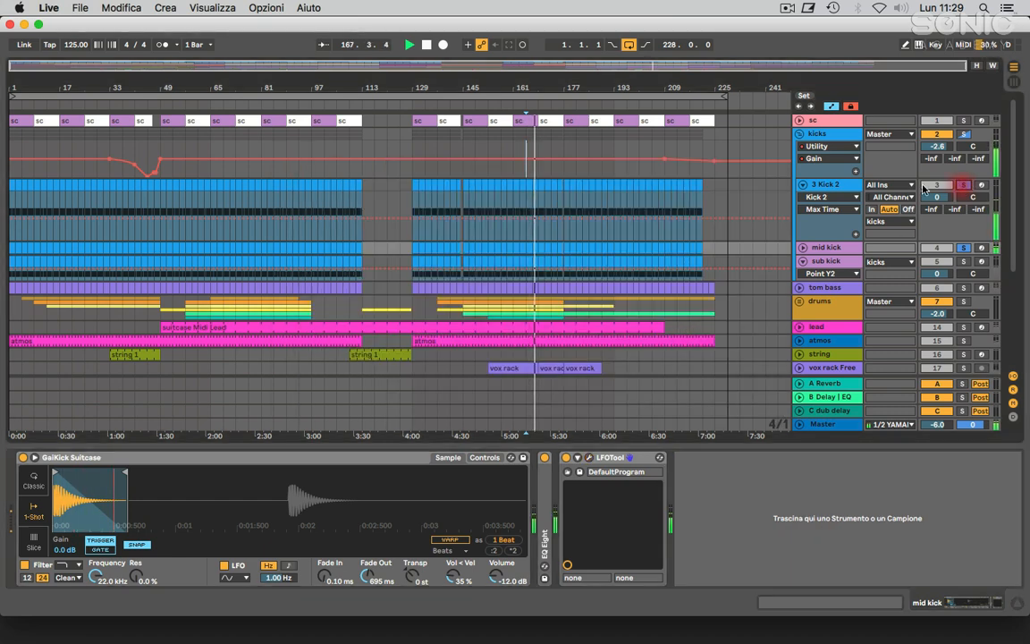
{"action": "left_click", "coordinate": [833, 184]}
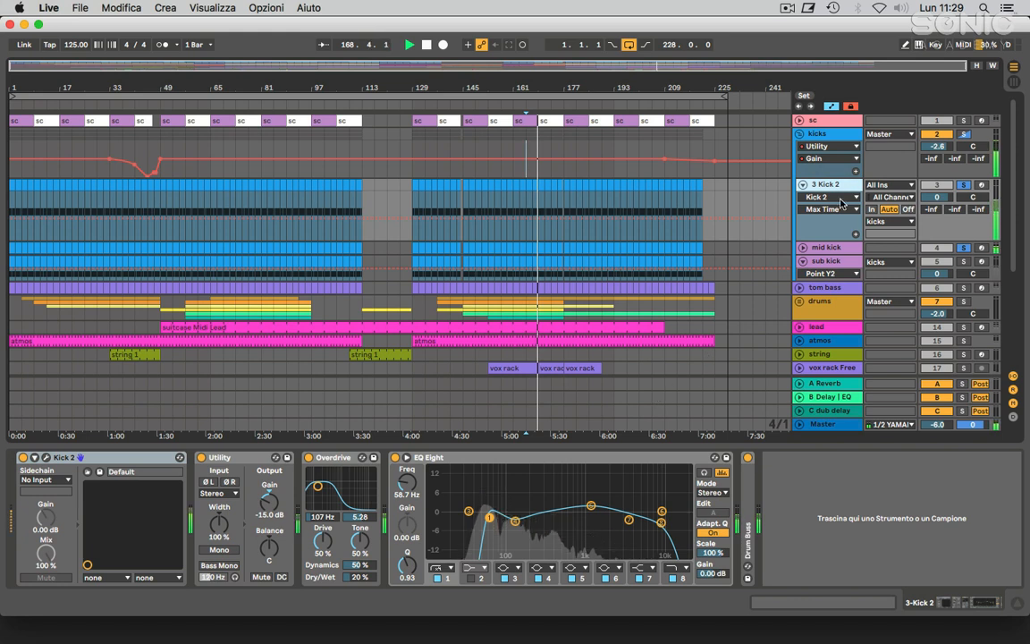
{"action": "key", "text": "space"}
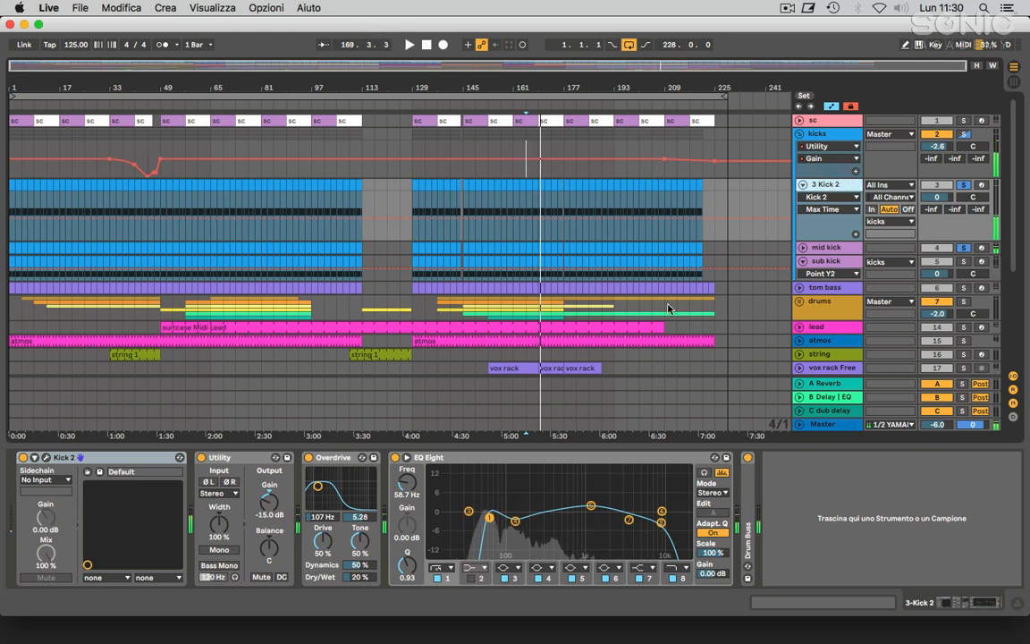
Step: Examine the Kick 2 track's Overdrive, Utility and EQ Eight, including EQ bands 1, 8 and 5, and play the soloed kicks
{"action": "left_click", "coordinate": [341, 459]}
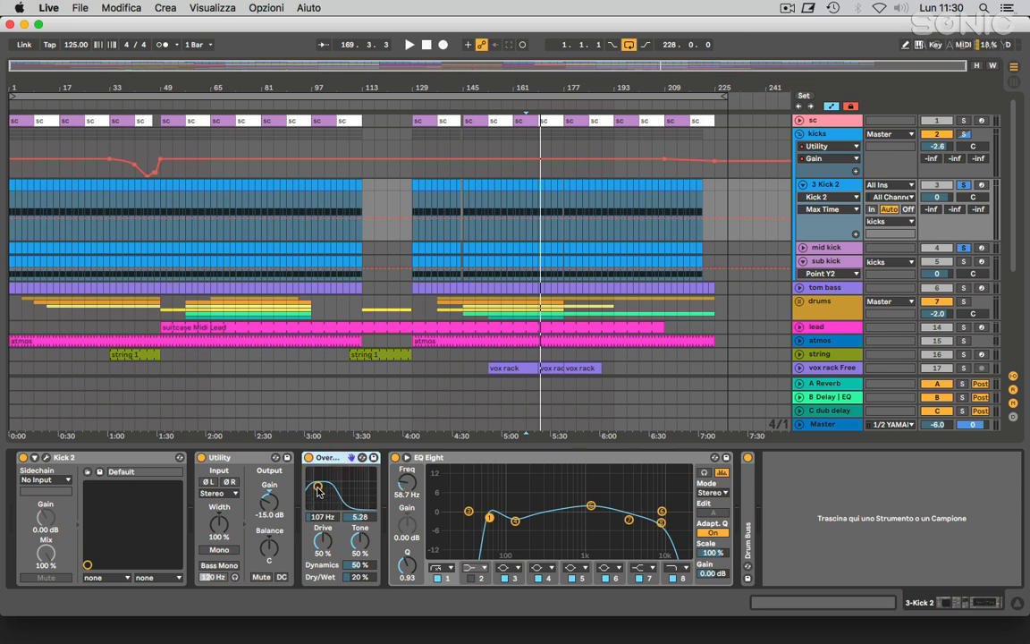
{"action": "left_click", "coordinate": [259, 460]}
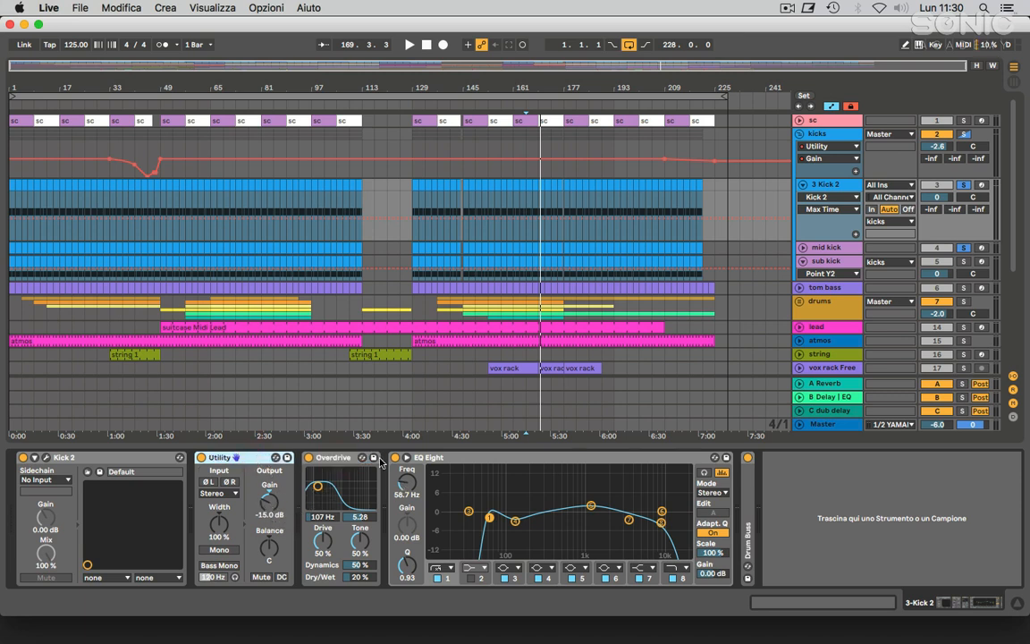
{"action": "left_click", "coordinate": [562, 459]}
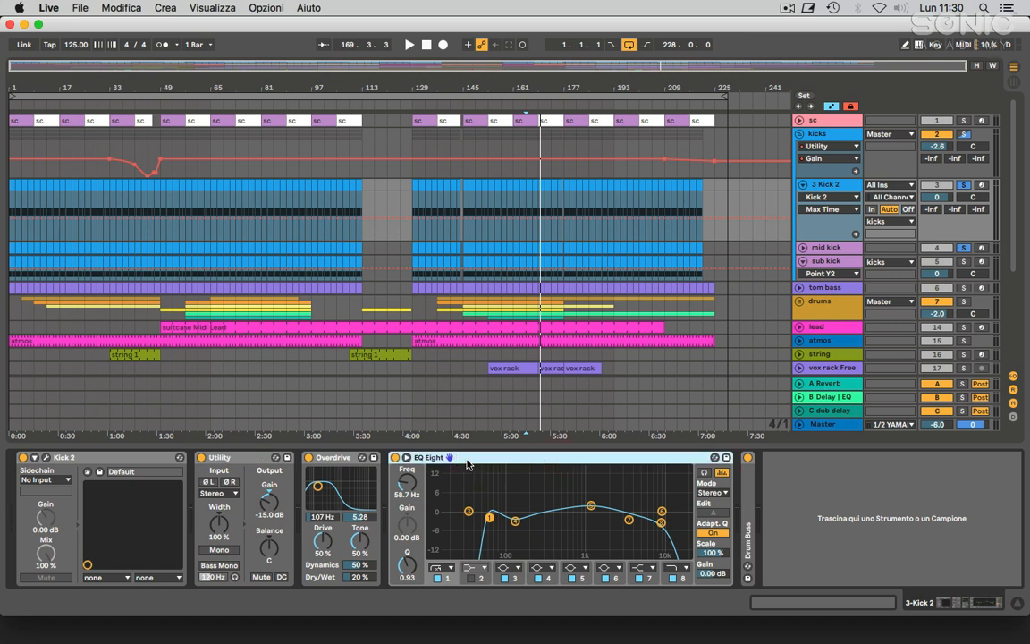
{"action": "left_click", "coordinate": [454, 581]}
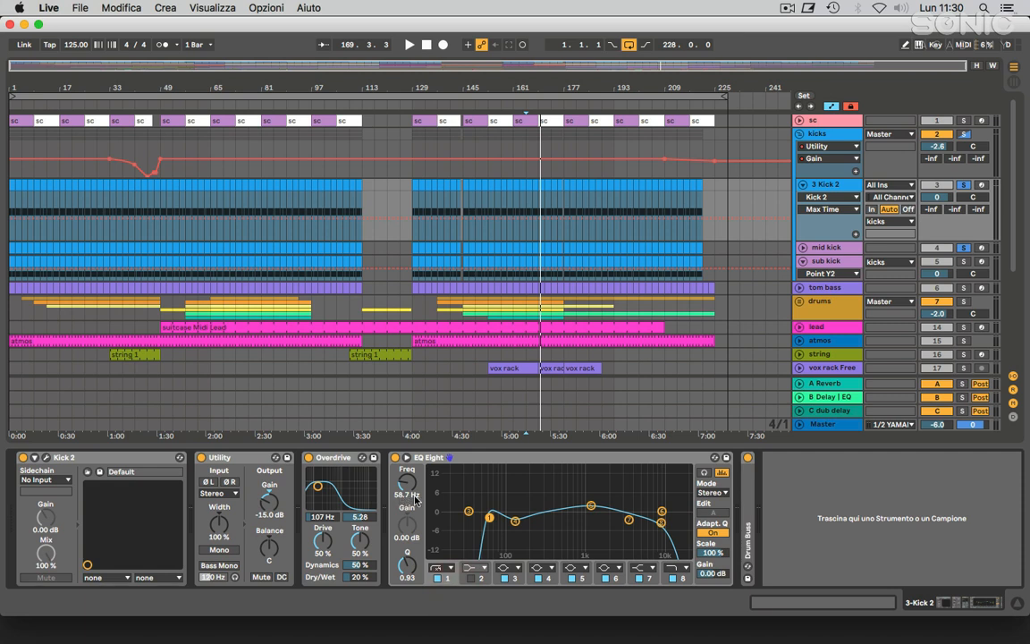
{"action": "left_click", "coordinate": [669, 525]}
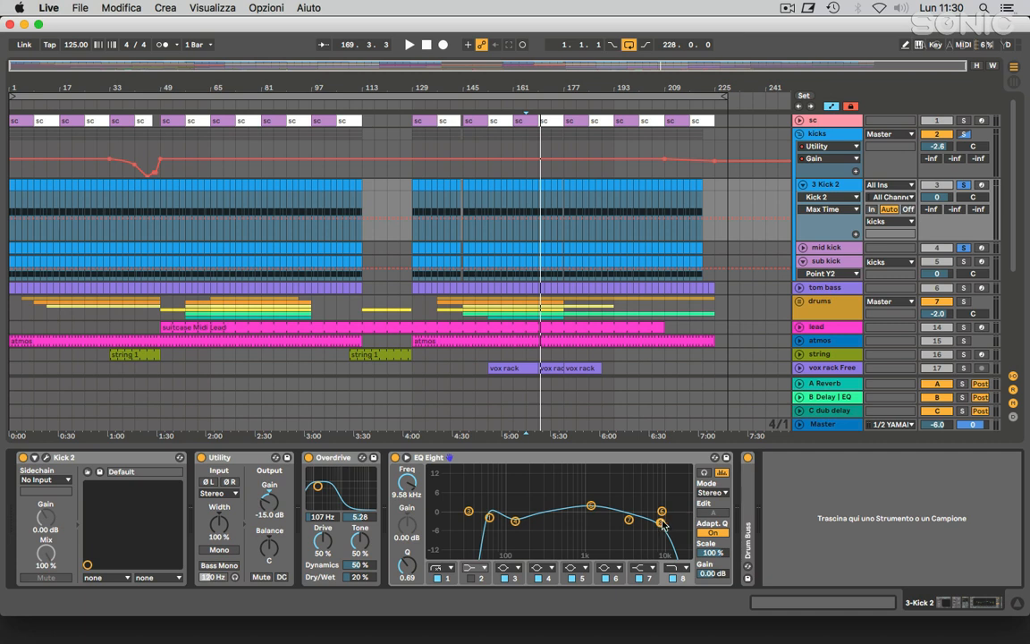
{"action": "key", "text": "space"}
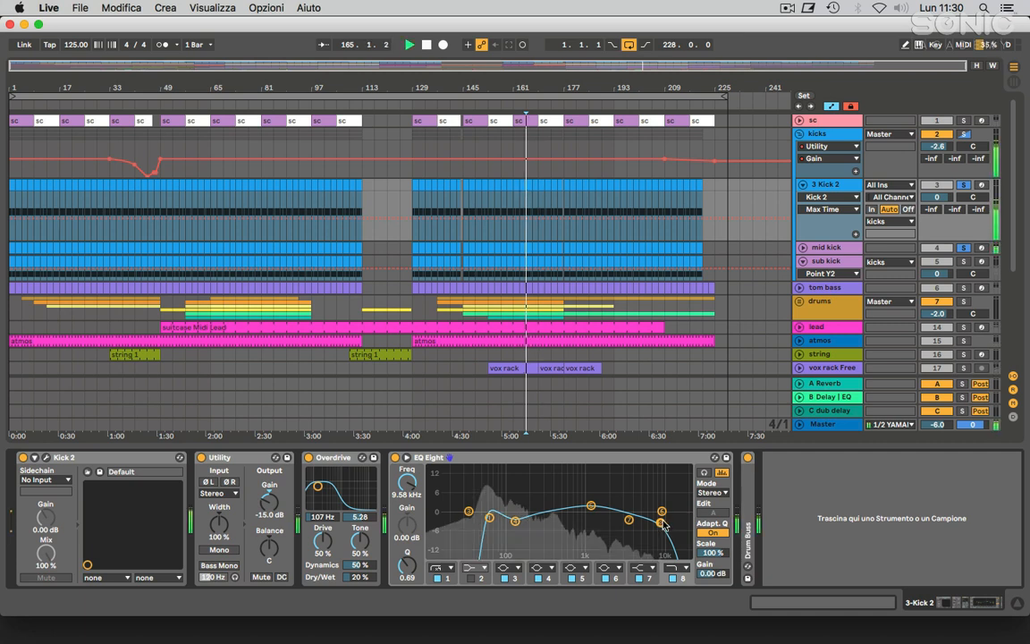
{"action": "left_click", "coordinate": [592, 507]}
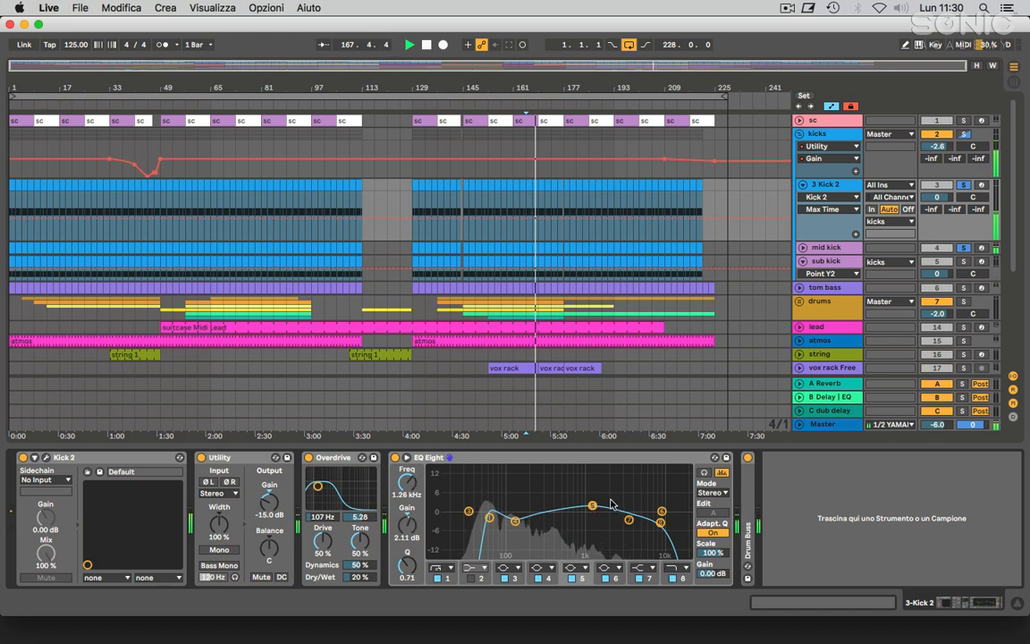
Step: Expand Drum Buss on the Kick 2 track, set its Transients to -0.16, and audition the change
{"action": "double_click", "coordinate": [749, 497]}
{"action": "key", "text": "space"}
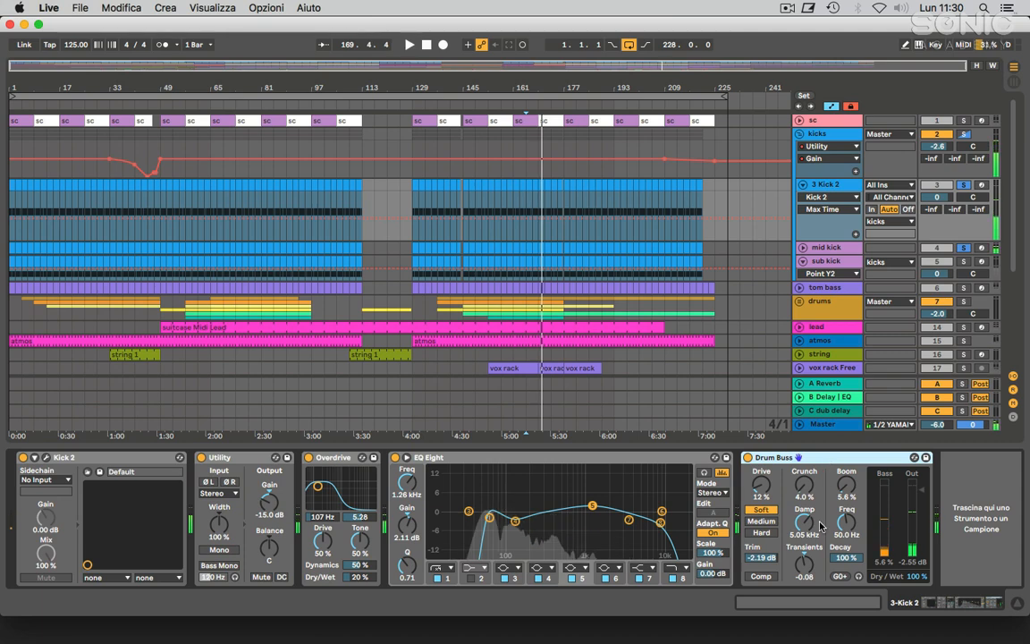
{"action": "left_click_drag", "start_coordinate": [805, 562], "coordinate": [805, 566]}
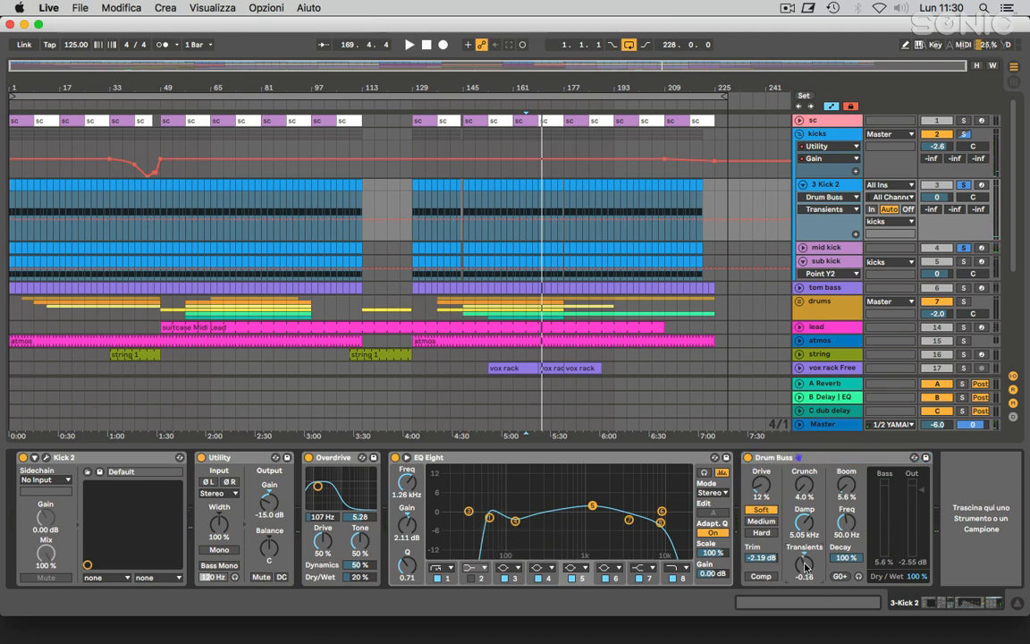
{"action": "key", "text": "space"}
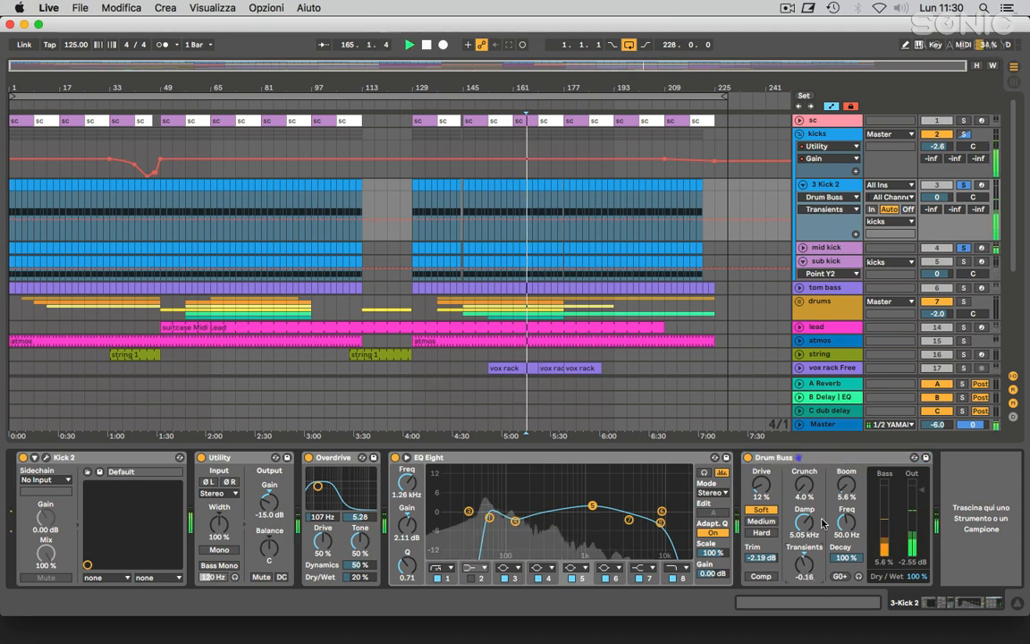
{"action": "key", "text": "space"}
Step: Solo only the sub kick track, compare its device chain with the mid kick's, and return to the sub kick
{"action": "left_click", "coordinate": [841, 264]}
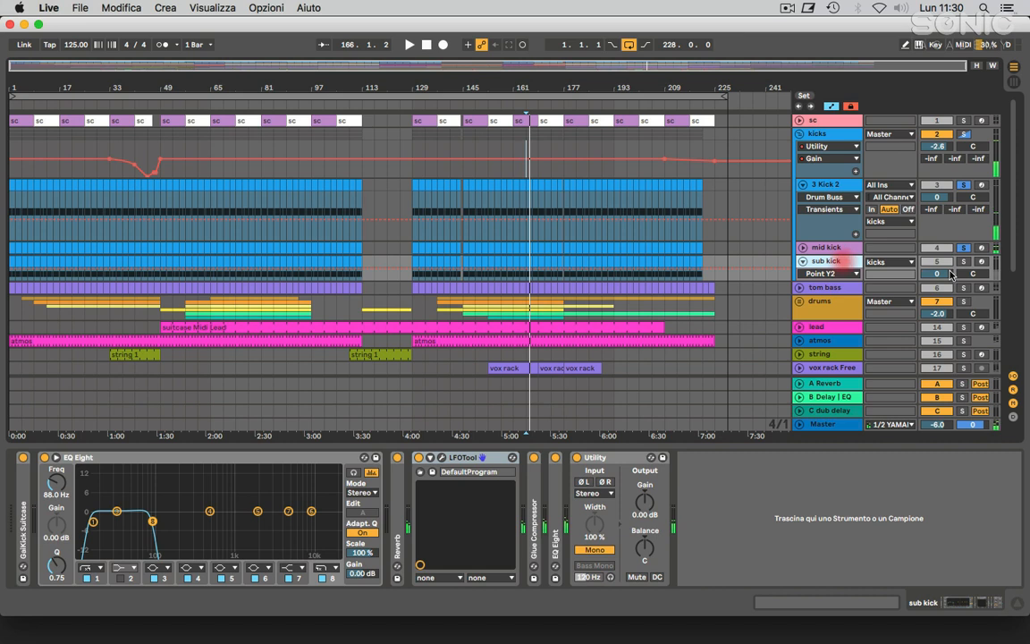
{"action": "left_click", "coordinate": [836, 250]}
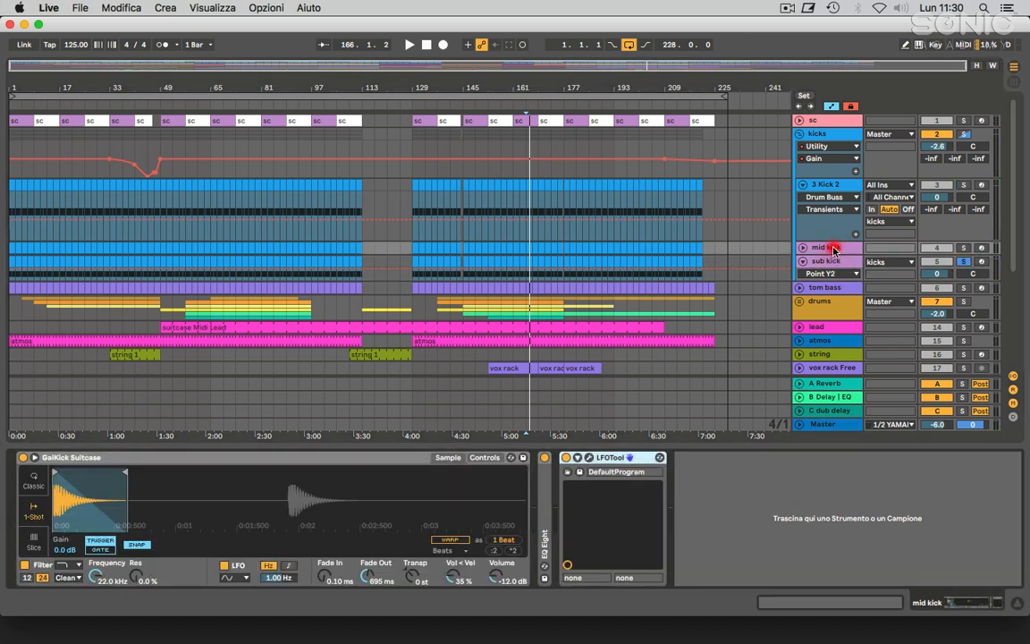
{"action": "left_click", "coordinate": [832, 263]}
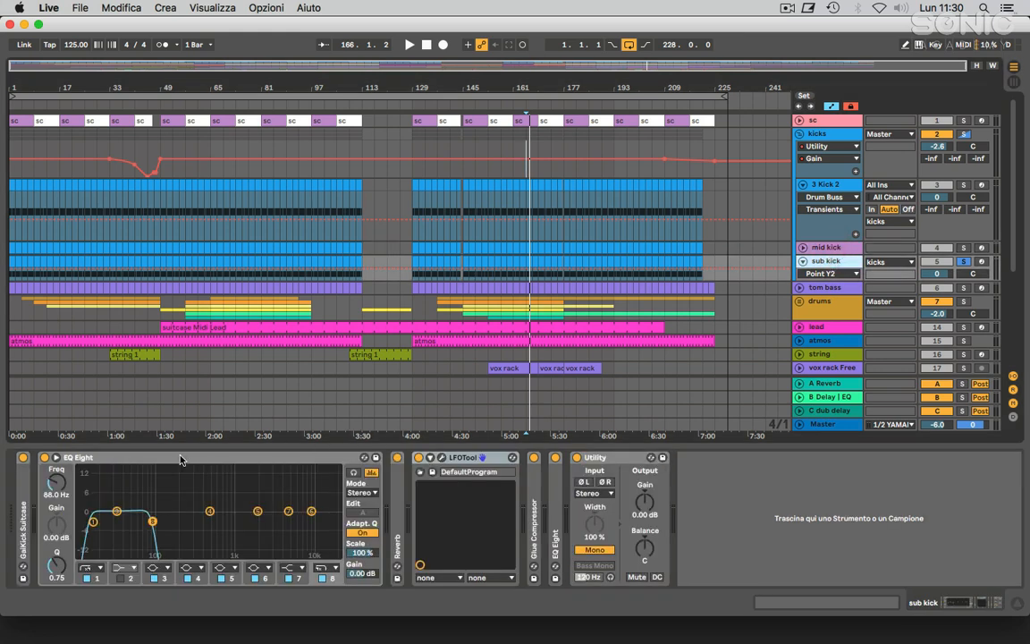
Step: Inspect the sub kick's EQ Eight and Reverb settings, then collapse the Reverb and LFOTool devices
{"action": "left_click", "coordinate": [111, 458]}
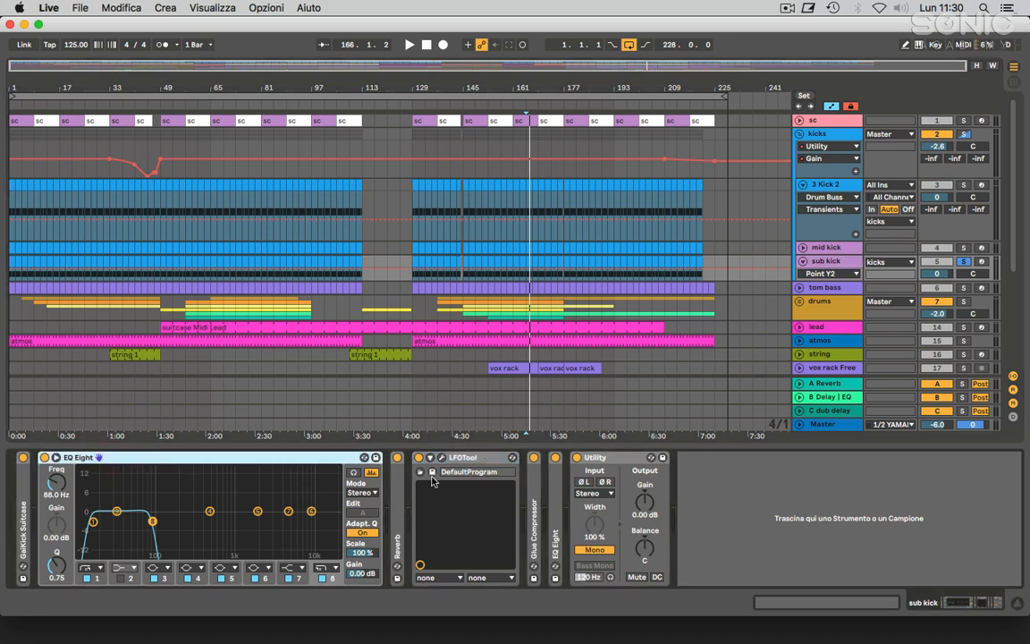
{"action": "double_click", "coordinate": [399, 507]}
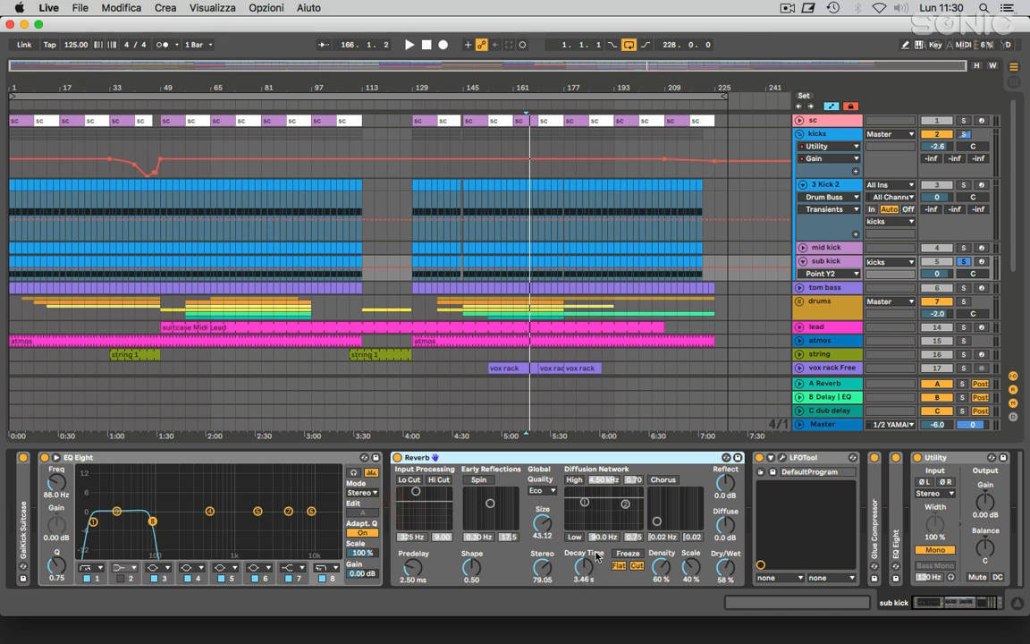
{"action": "double_click", "coordinate": [633, 458]}
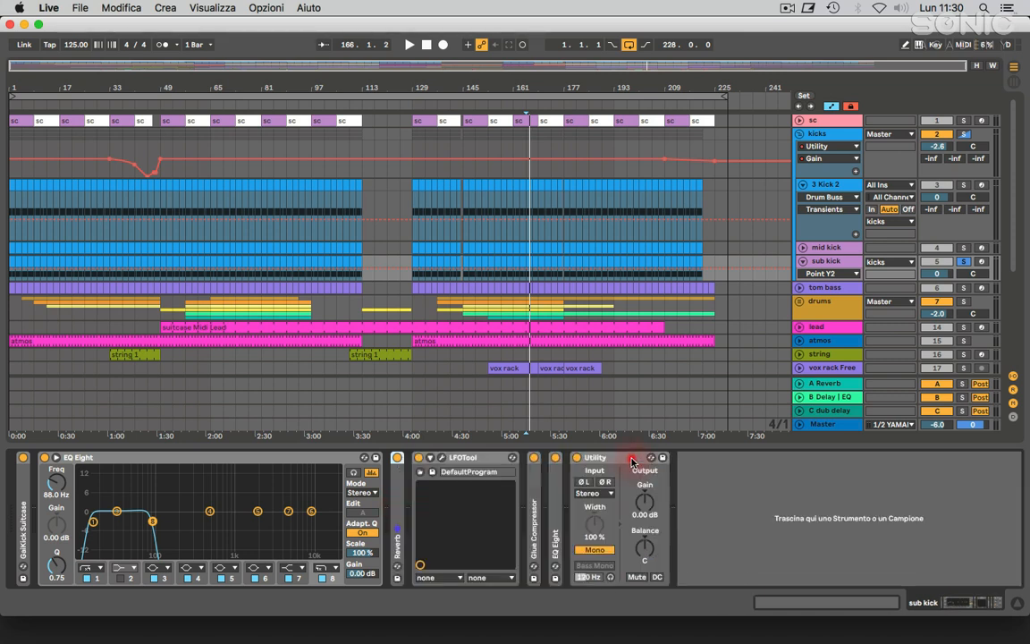
{"action": "double_click", "coordinate": [447, 458]}
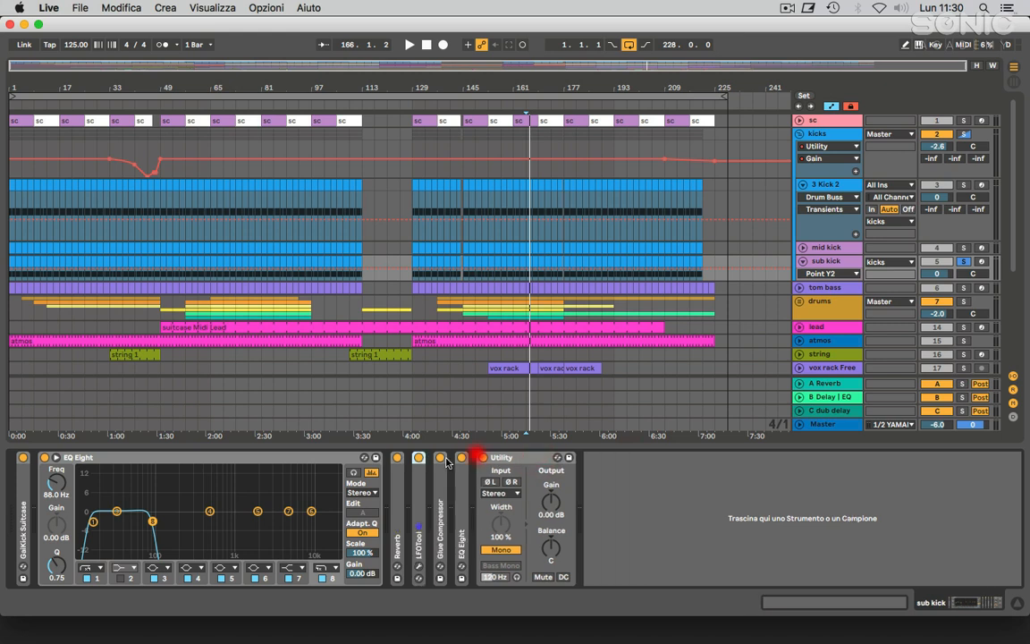
Step: Expand the sub kick's Glue Compressor and second EQ Eight to inspect their settings, playing the track briefly
{"action": "double_click", "coordinate": [447, 512]}
{"action": "key", "text": "space"}
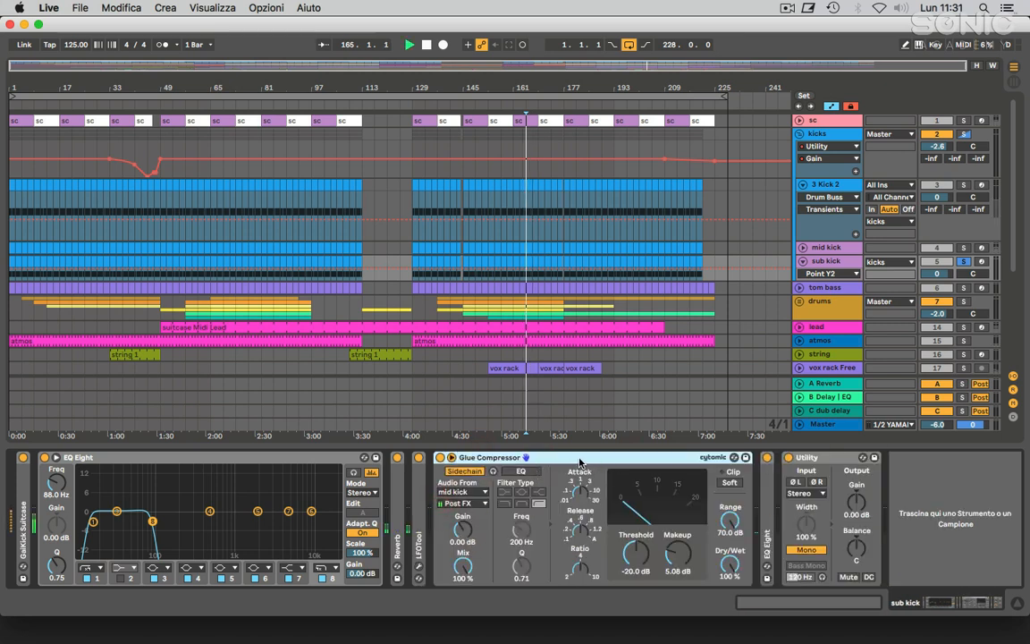
{"action": "key", "text": "space"}
{"action": "double_click", "coordinate": [767, 501]}
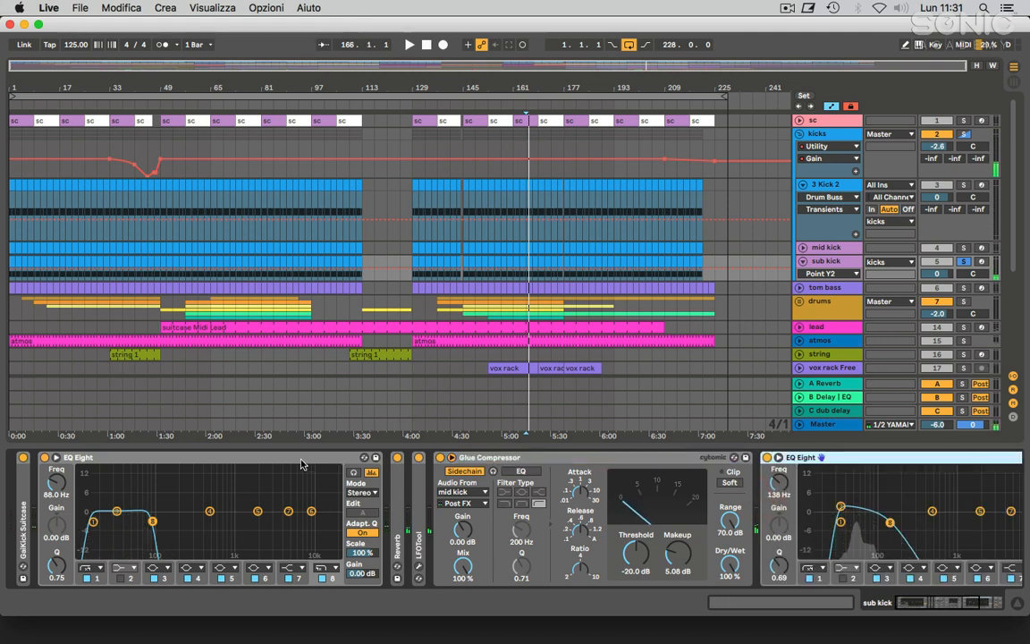
Step: Compare the sub kick with and without processing by bypassing, then reactivating, its devices from the first EQ Eight through the second
{"action": "left_click", "coordinate": [264, 455]}
{"action": "left_click", "coordinate": [829, 462]}
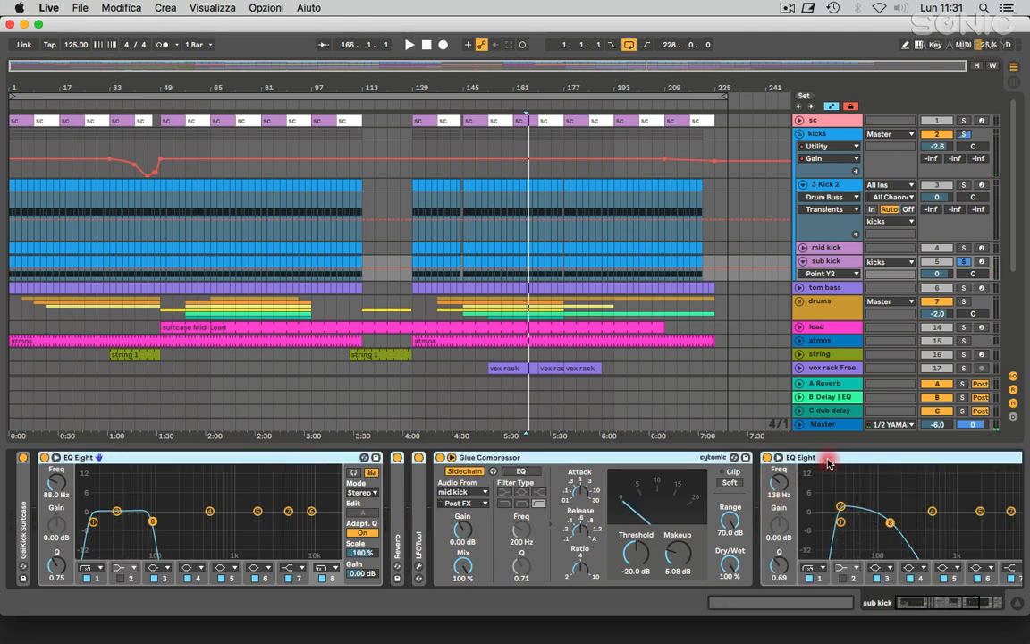
{"action": "key", "text": "super+0"}
{"action": "key", "text": "space"}
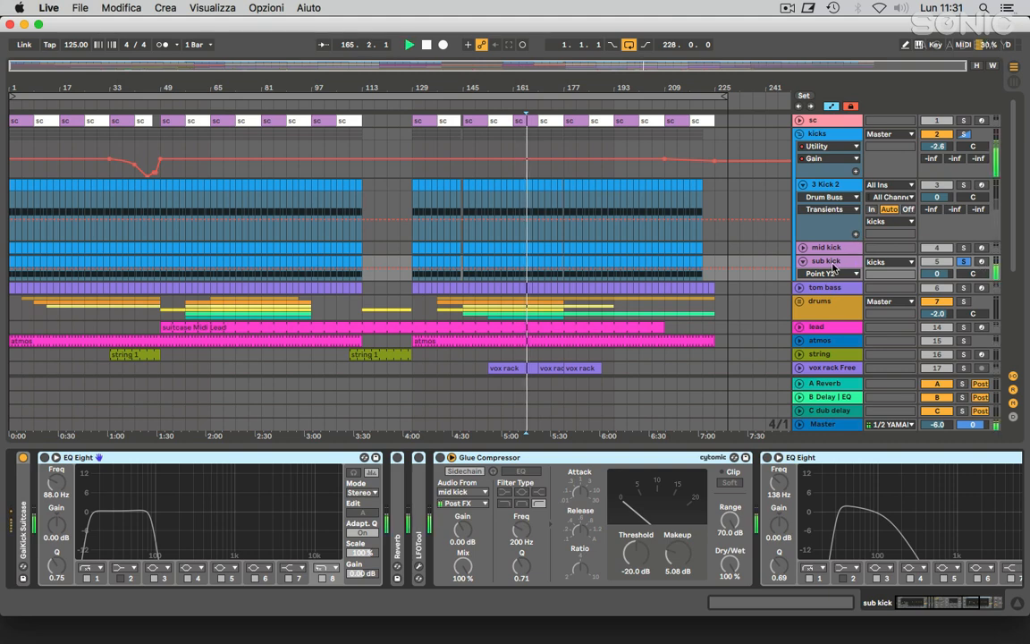
{"action": "double_click", "coordinate": [850, 258]}
{"action": "scroll", "coordinate": [713, 365], "scroll_direction": "down", "scroll_amount": 2}
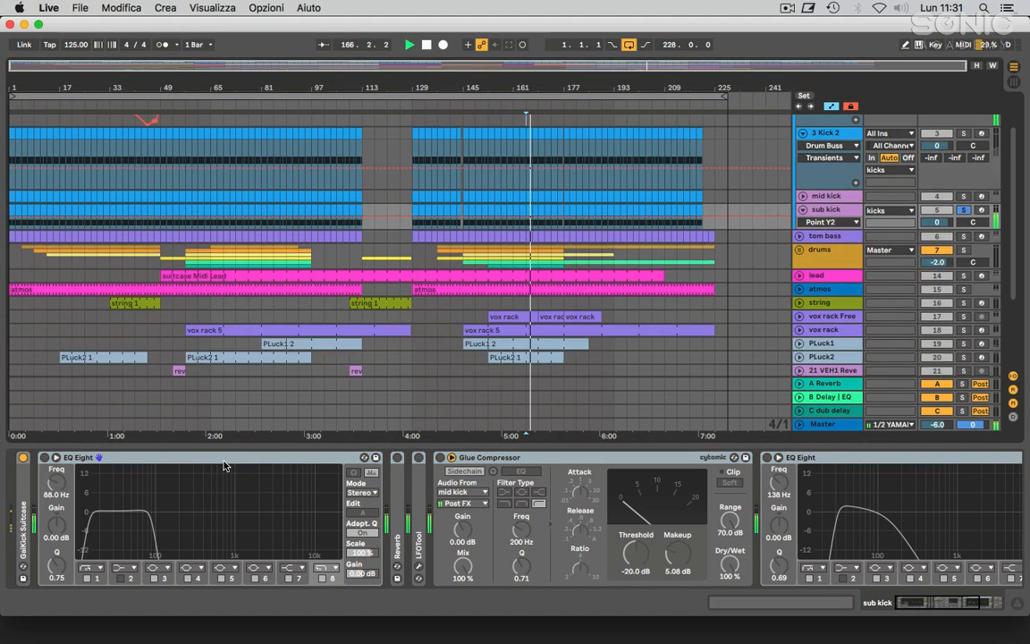
{"action": "left_click", "coordinate": [206, 456]}
{"action": "left_click", "coordinate": [1009, 453], "text": "shift"}
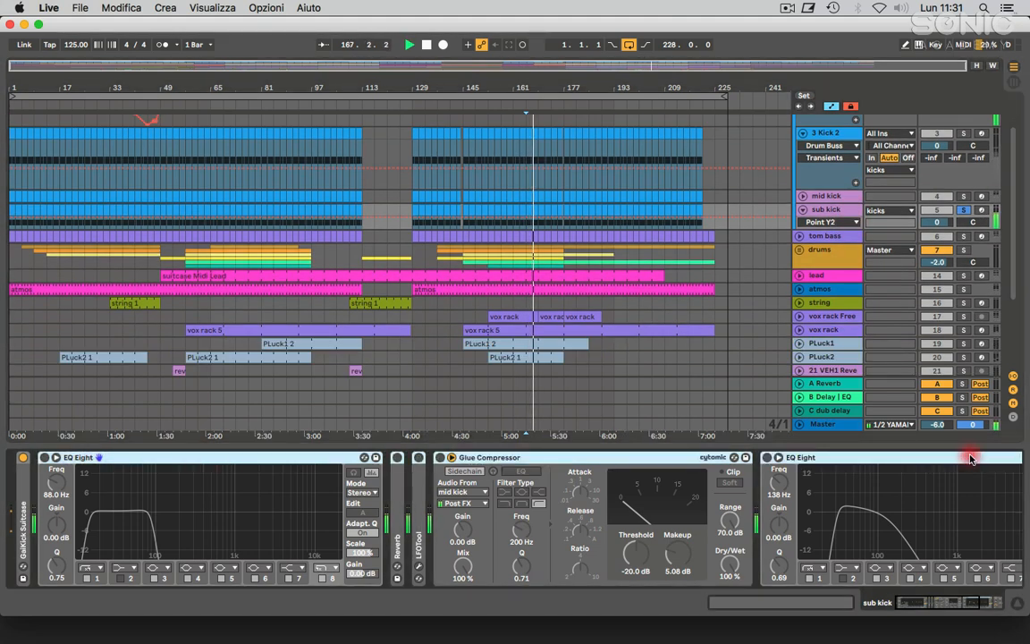
{"action": "key", "text": "super+0"}
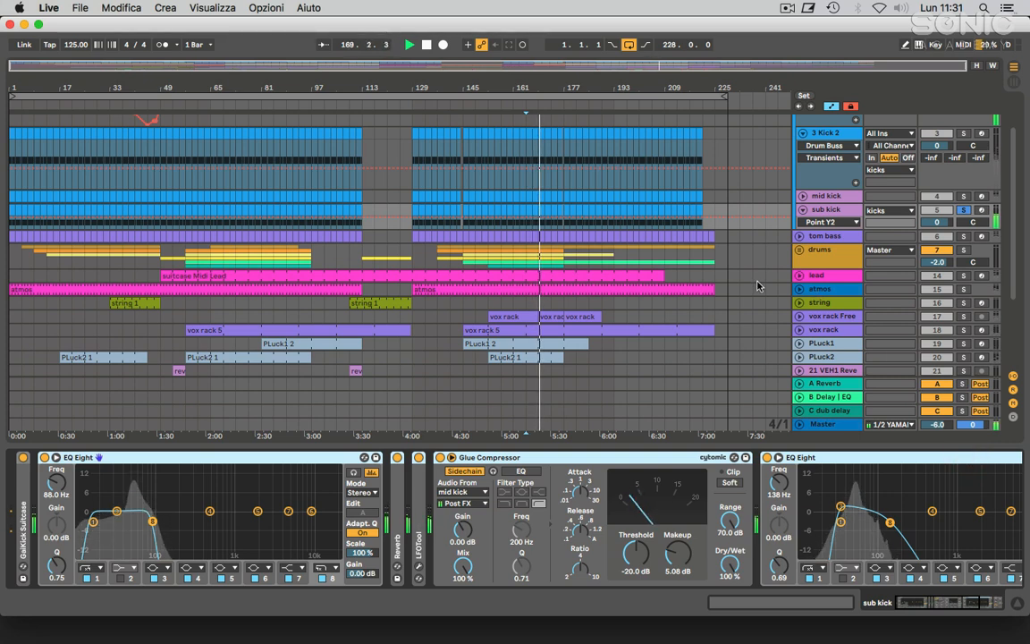
Step: Solo the Kick 2 and mid kick tracks alongside the sub kick and audition all three layers together
{"action": "left_click", "coordinate": [963, 133]}
{"action": "scroll", "coordinate": [902, 260], "scroll_direction": "up", "scroll_amount": 3}
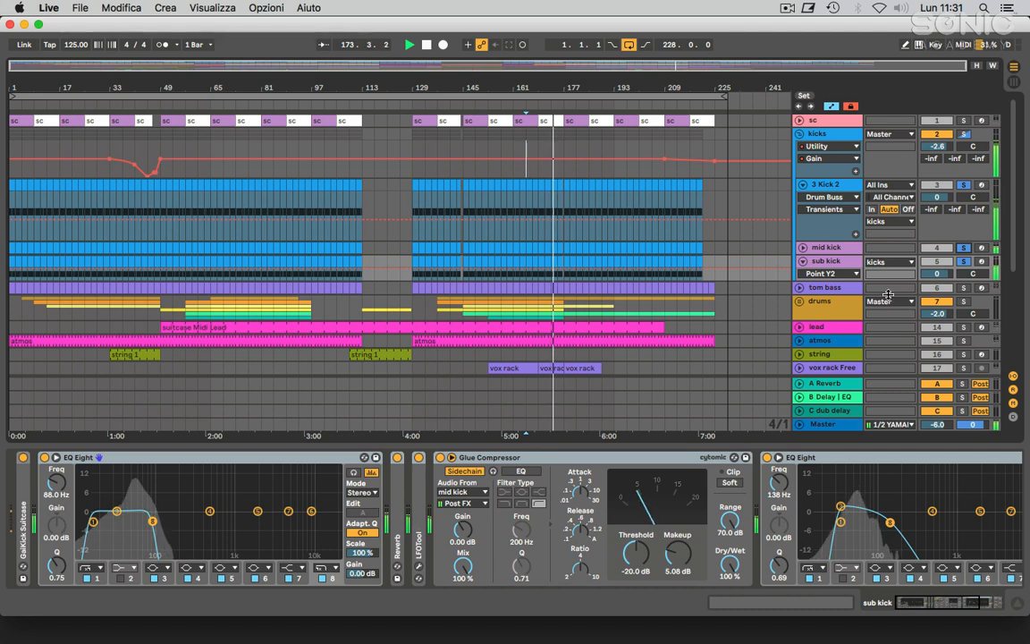
{"action": "key", "text": "space"}
Step: Examine the FabFilter Pro-MB, Glue Compressor and Saturator on the kicks group, collapsing the Saturator again
{"action": "left_click", "coordinate": [843, 137]}
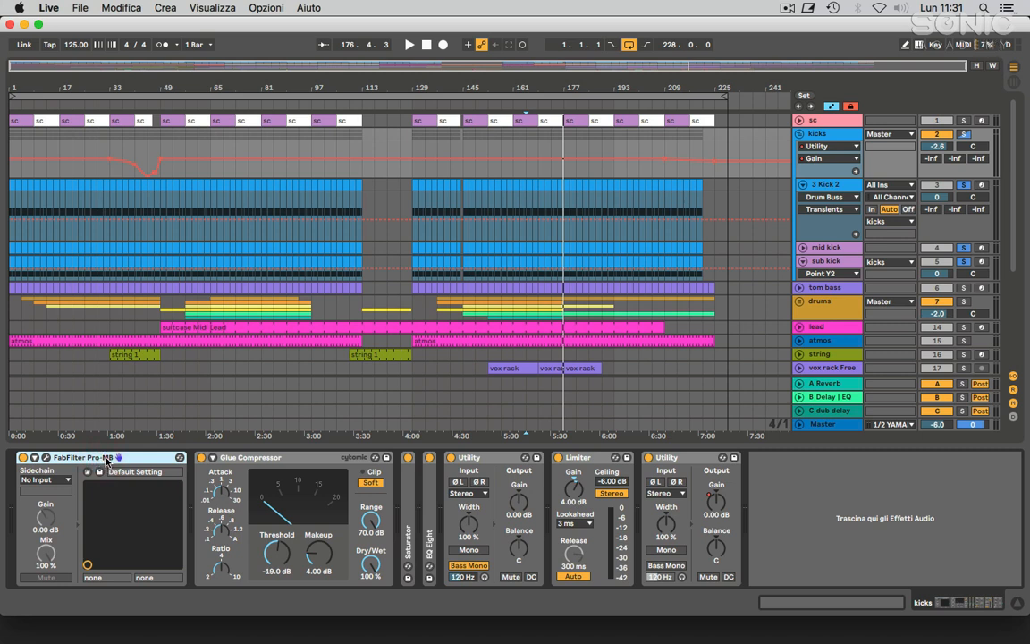
{"action": "left_click", "coordinate": [288, 458]}
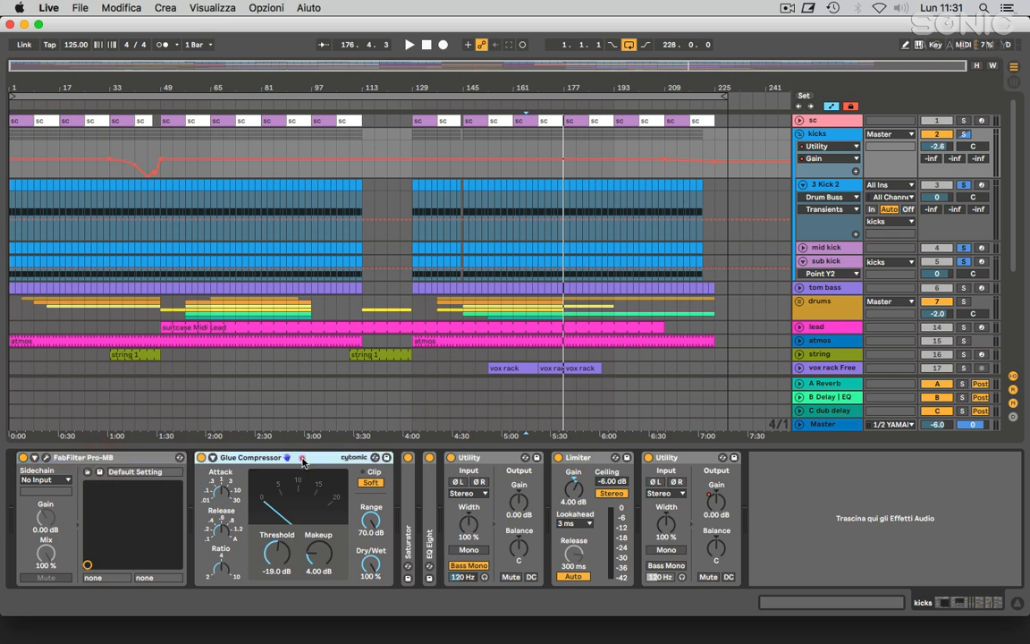
{"action": "double_click", "coordinate": [409, 532]}
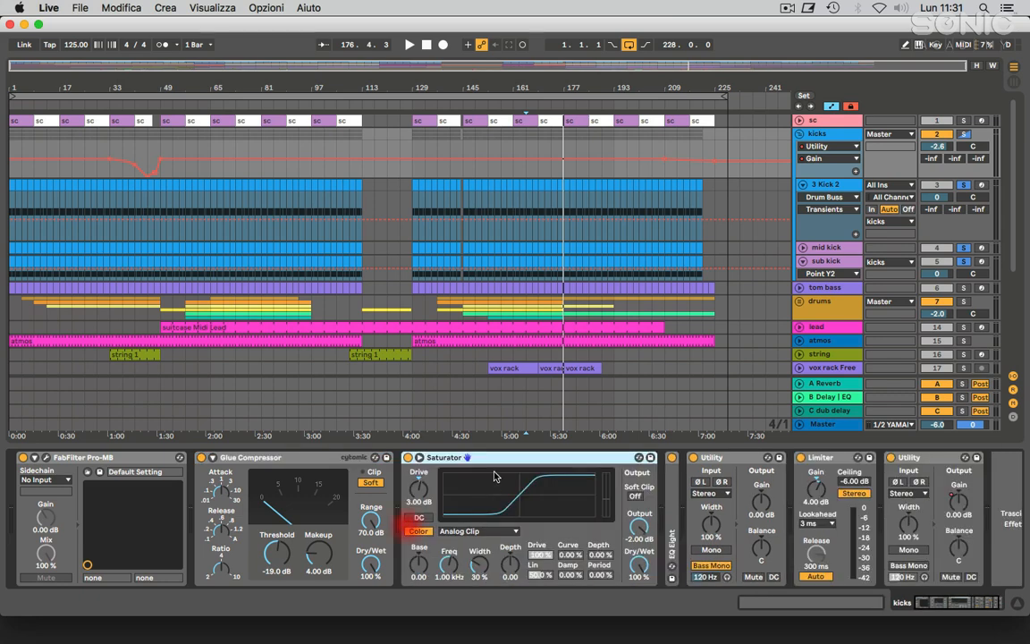
{"action": "double_click", "coordinate": [483, 457]}
Step: Inspect the kicks group's EQ Eight and its band 3 during playback, then collapse the device
{"action": "double_click", "coordinate": [430, 519]}
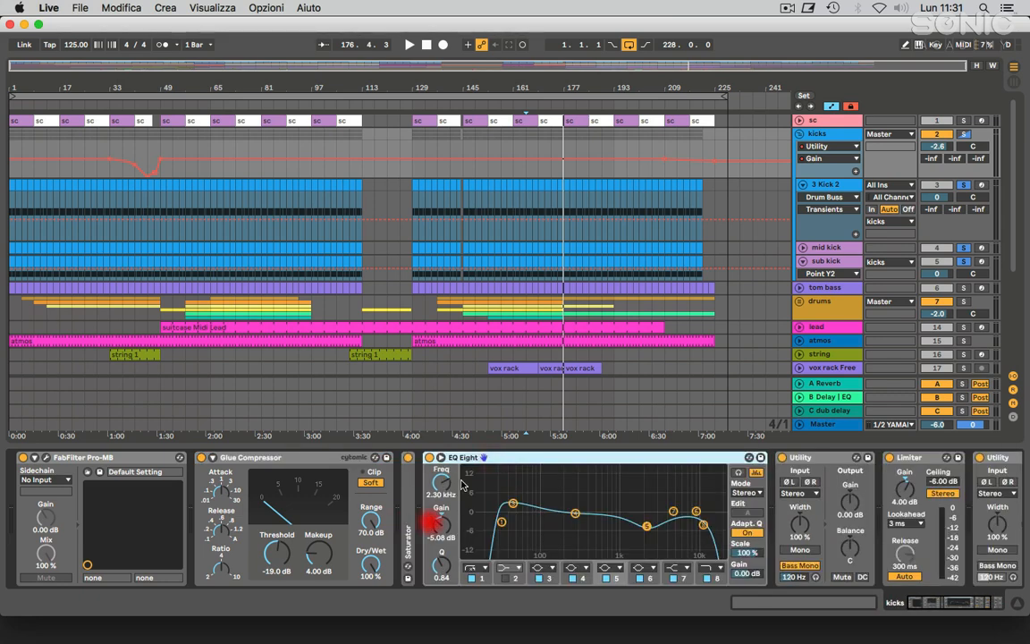
{"action": "key", "text": "space"}
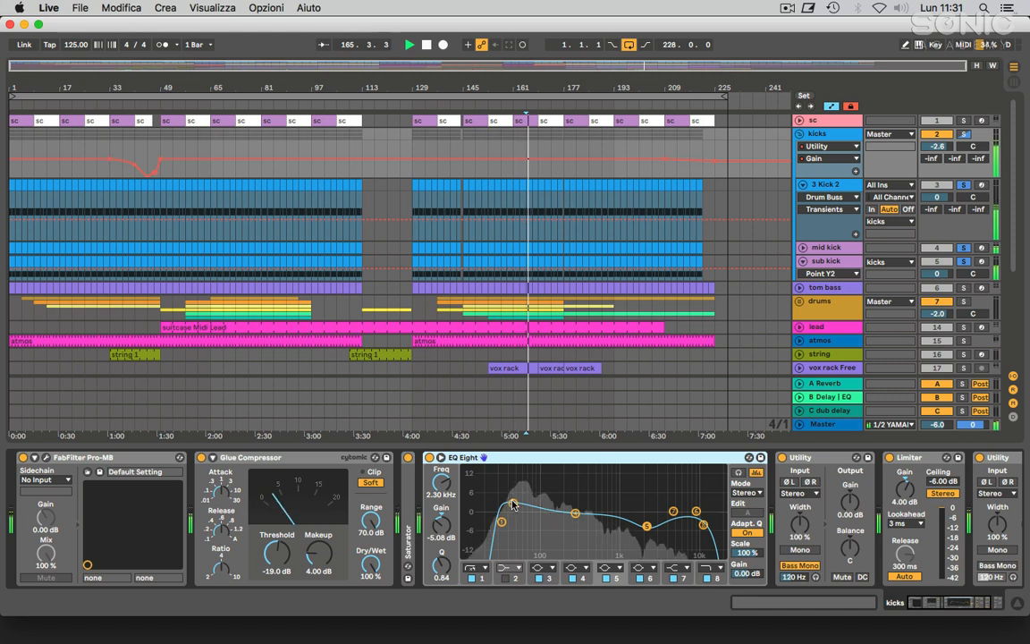
{"action": "left_click", "coordinate": [512, 504]}
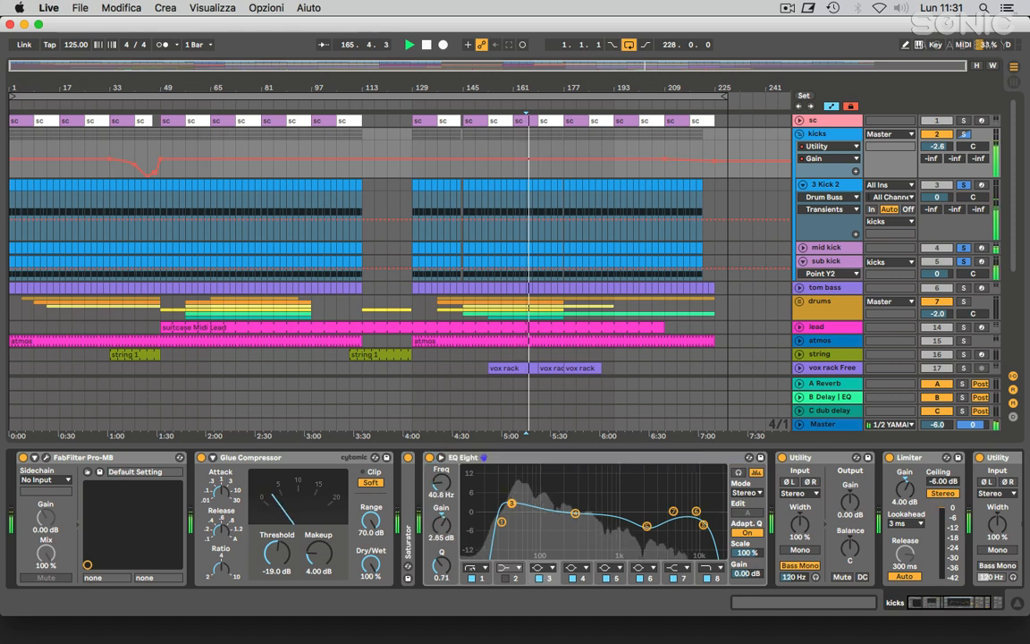
{"action": "double_click", "coordinate": [570, 458]}
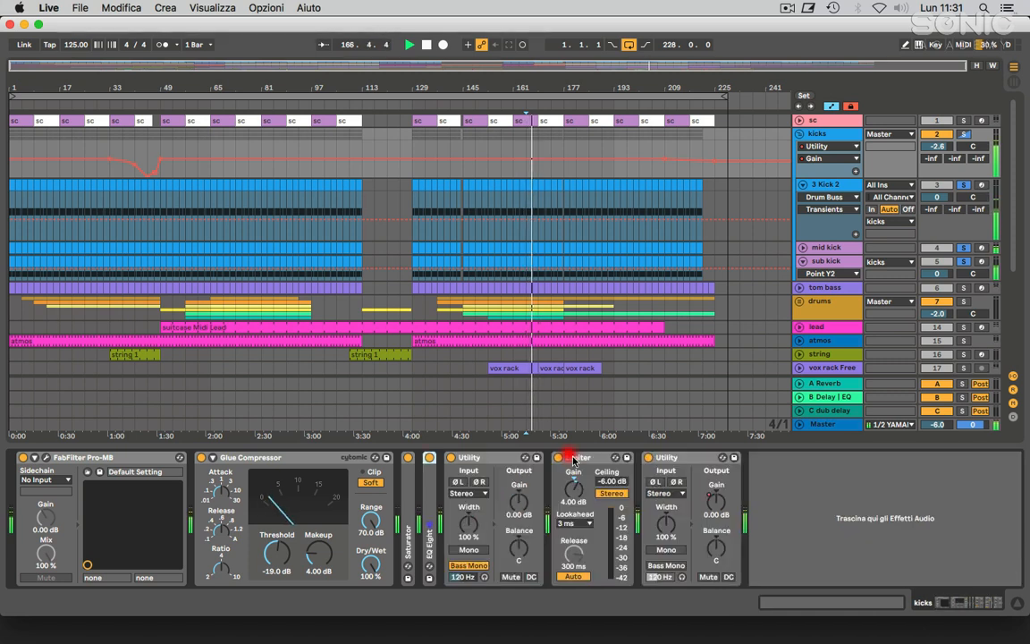
Step: Examine the kicks group's two Utility devices and Limiter, and highlight the Utility gain automation dip between bars 37 and 53
{"action": "left_click", "coordinate": [501, 460]}
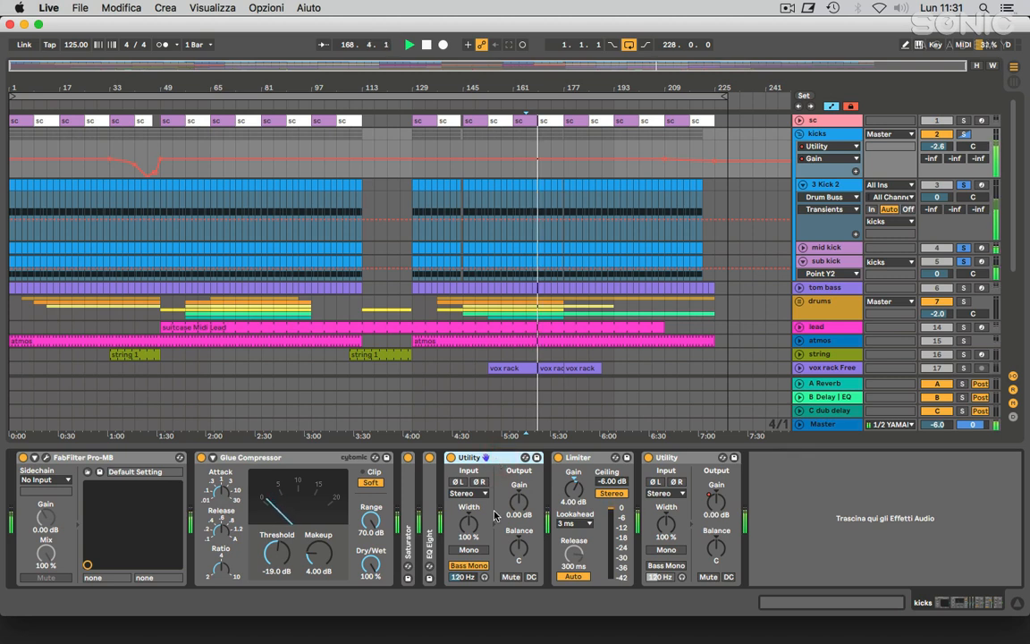
{"action": "left_click", "coordinate": [595, 459]}
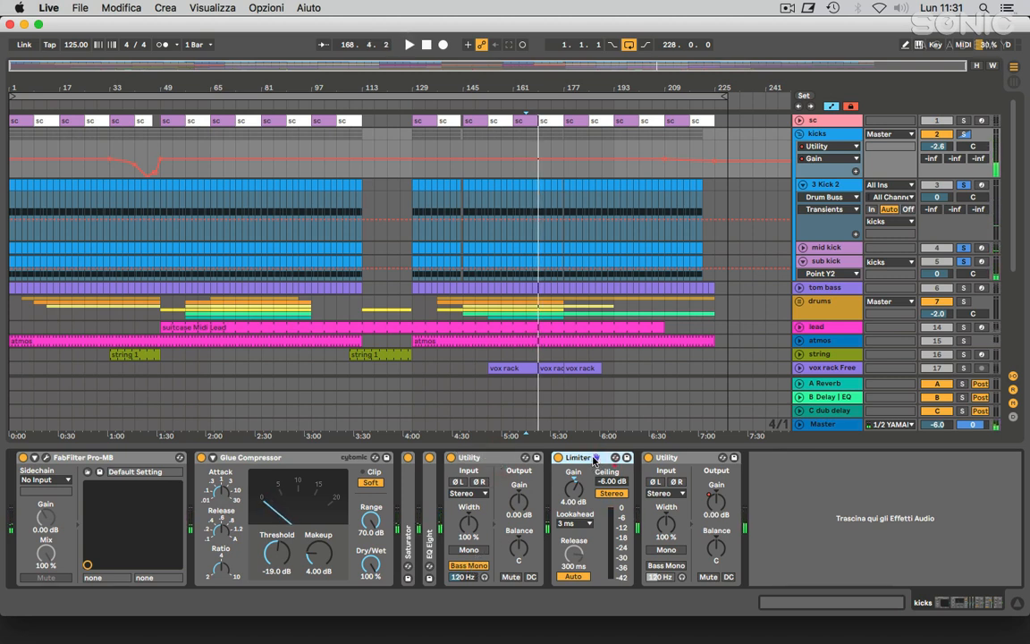
{"action": "double_click", "coordinate": [700, 457]}
{"action": "double_click", "coordinate": [650, 481]}
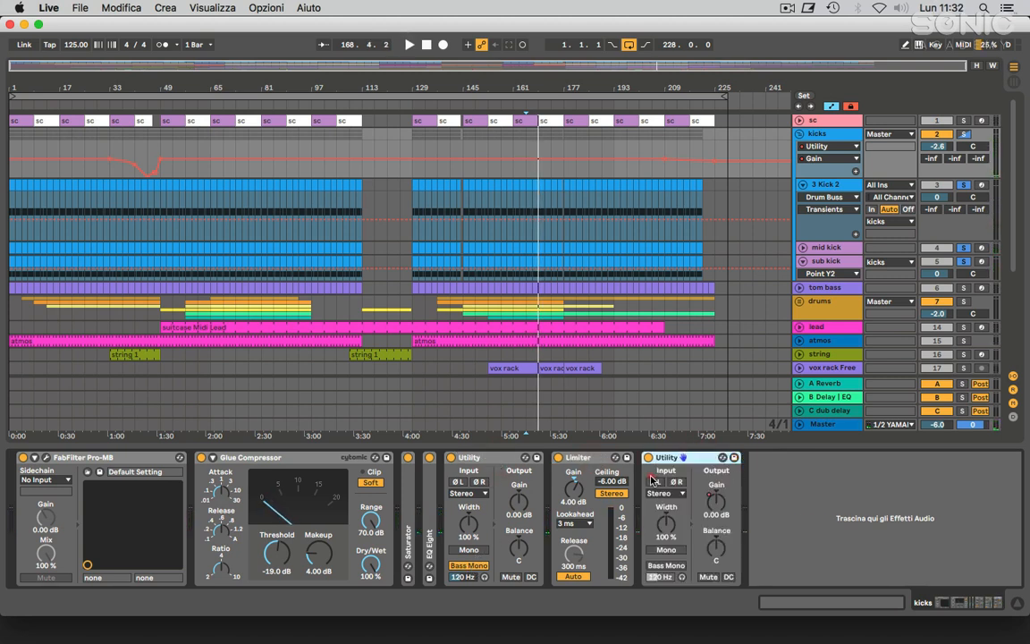
{"action": "scroll", "coordinate": [716, 204], "scroll_direction": "down", "scroll_amount": 2}
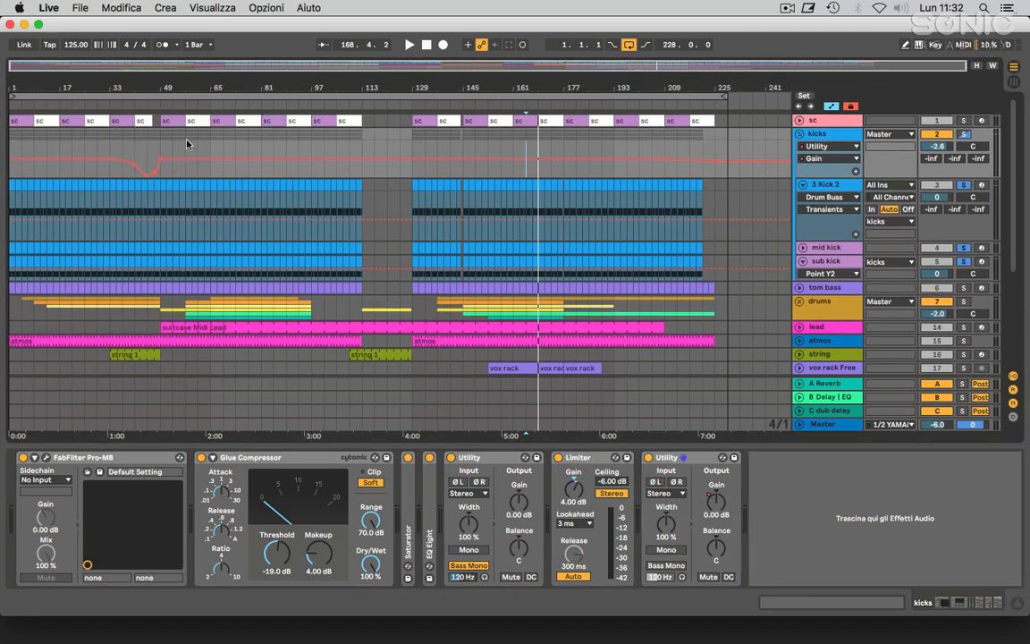
{"action": "left_click_drag", "start_coordinate": [123, 146], "coordinate": [173, 149]}
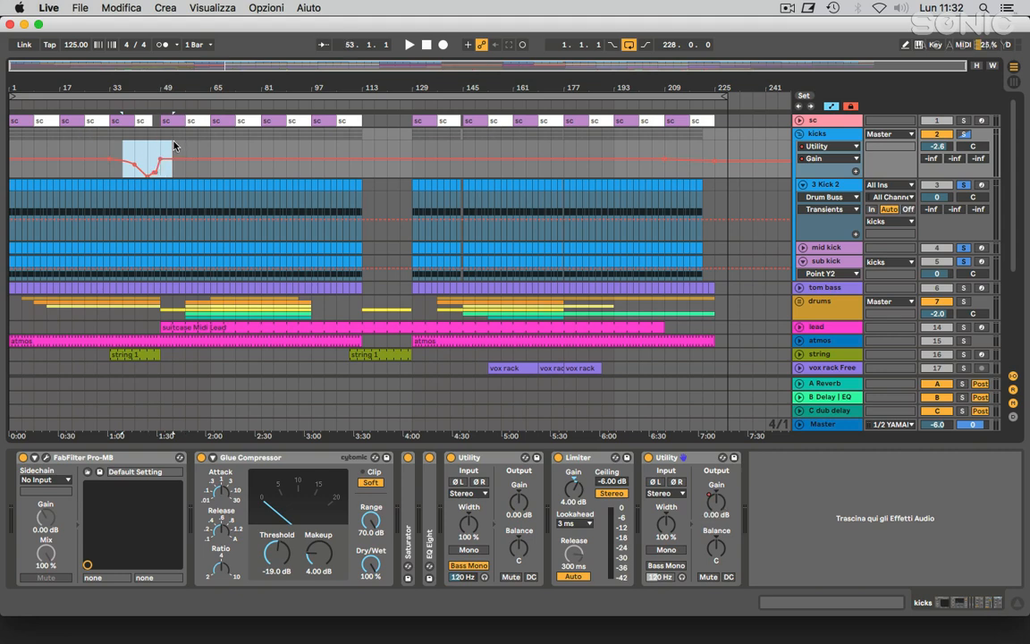
{"action": "left_click", "coordinate": [173, 140]}
Step: Fold the kicks group, solo and unfold the tom bass track, and audition it
{"action": "left_click", "coordinate": [801, 135]}
{"action": "left_click", "coordinate": [827, 146]}
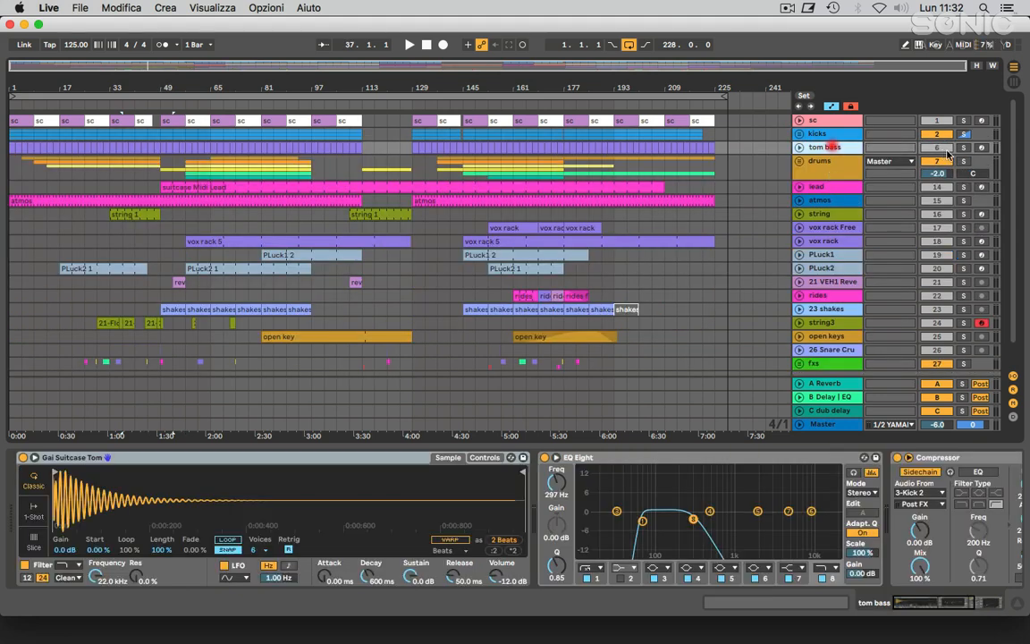
{"action": "key", "text": "space"}
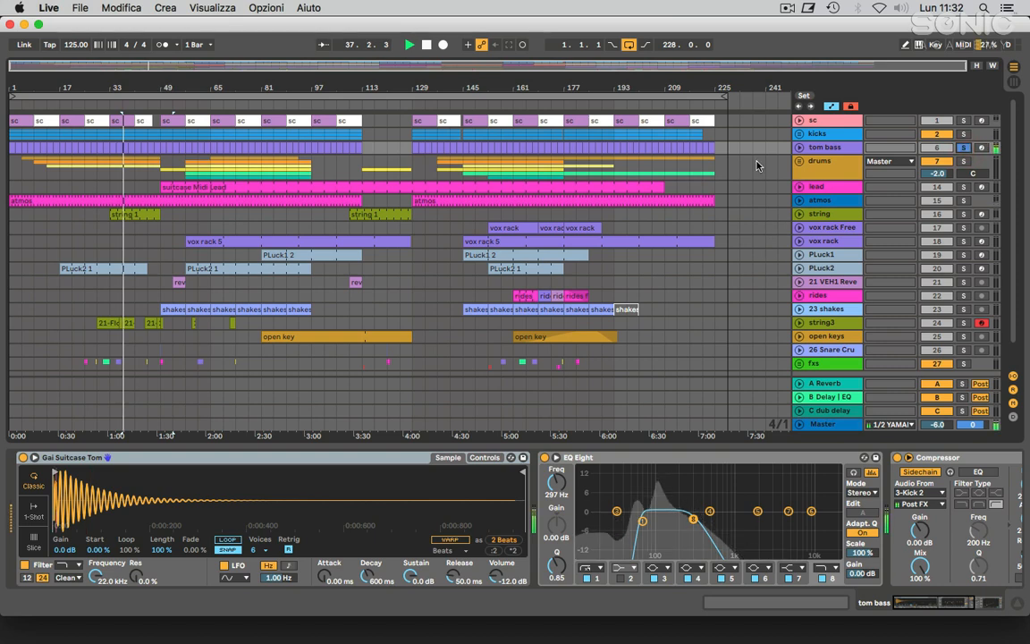
{"action": "left_click", "coordinate": [801, 147]}
{"action": "left_click", "coordinate": [832, 136]}
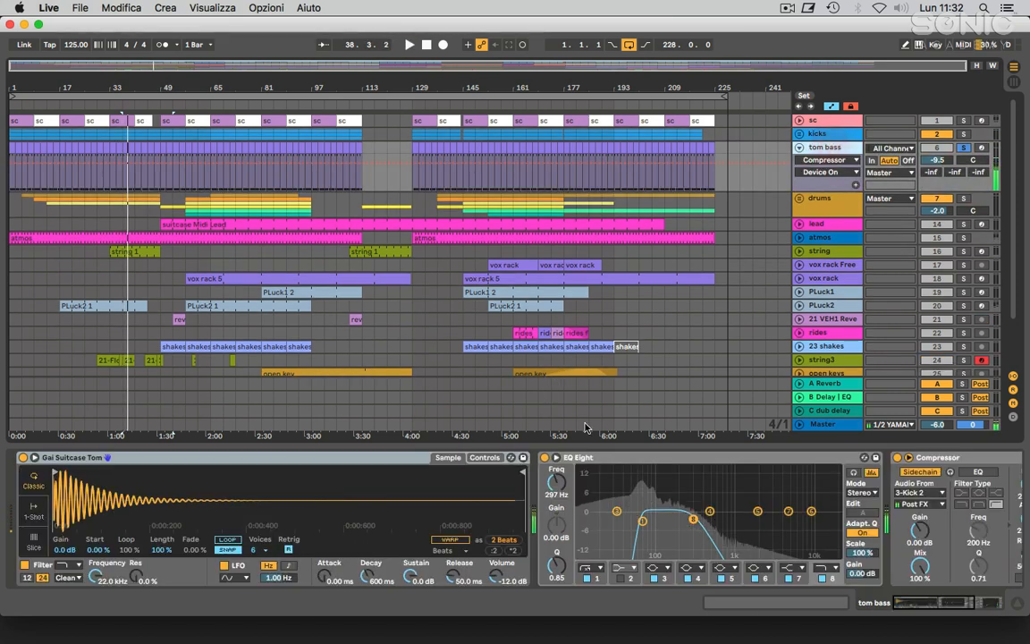
{"action": "key", "text": "space"}
Step: Audition the tom bass with its EQ Eight and Compressor bypassed, reactivate them one at a time, and inspect the expanded Compressor
{"action": "left_click", "coordinate": [594, 456]}
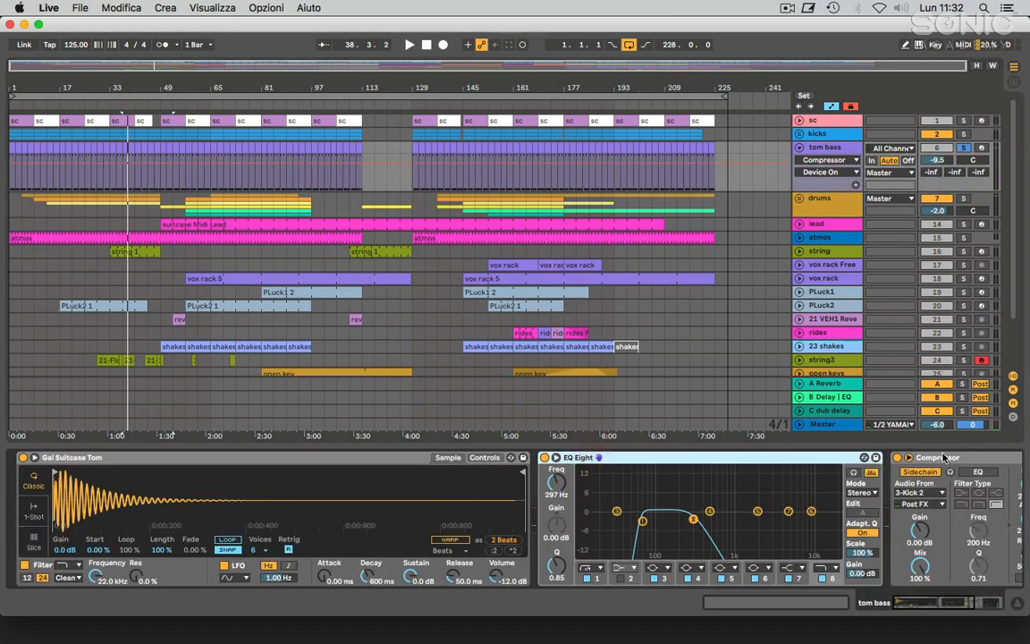
{"action": "left_click", "coordinate": [928, 458]}
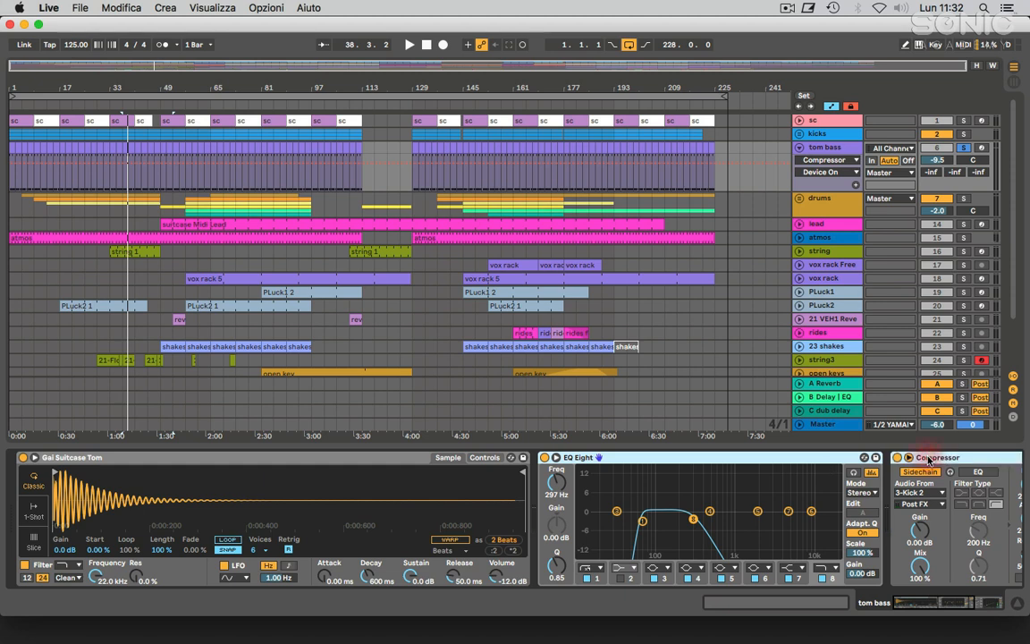
{"action": "key", "text": "space"}
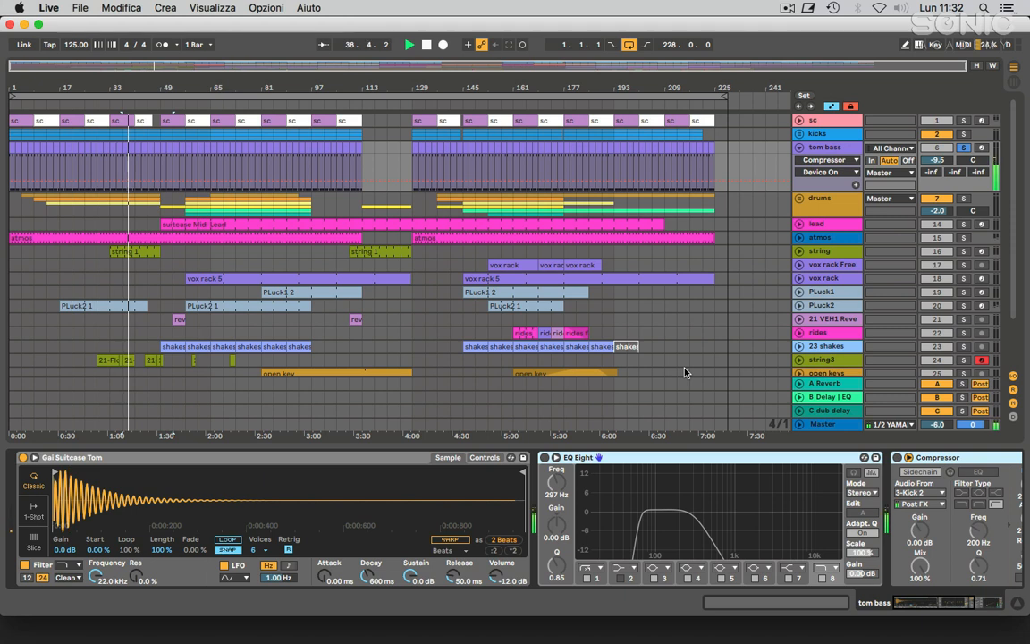
{"action": "left_click", "coordinate": [683, 458]}
{"action": "key", "text": "0"}
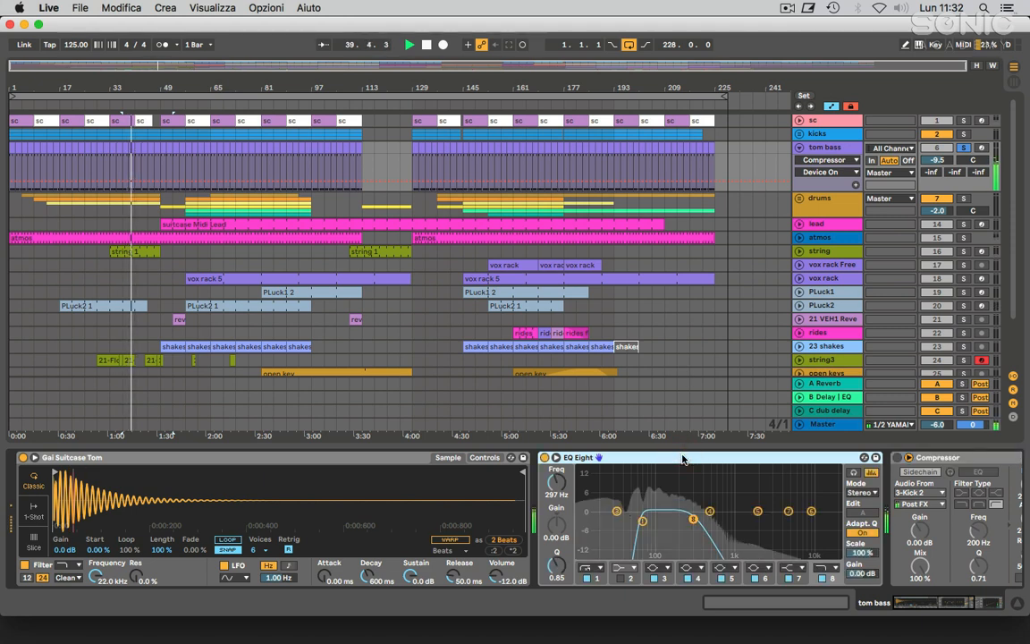
{"action": "left_click", "coordinate": [898, 457]}
{"action": "double_click", "coordinate": [943, 457]}
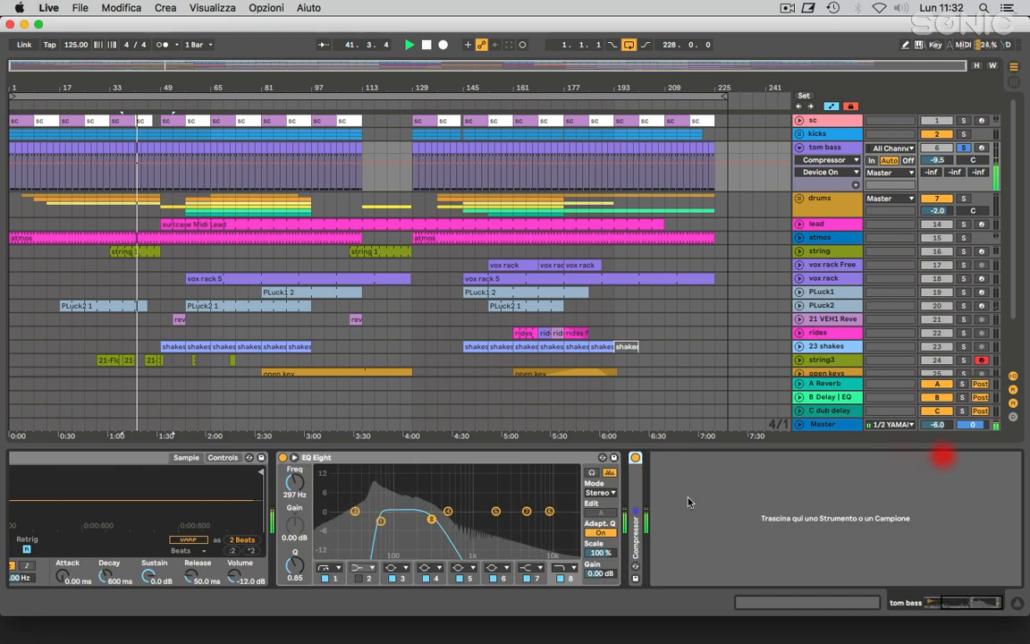
{"action": "double_click", "coordinate": [635, 490]}
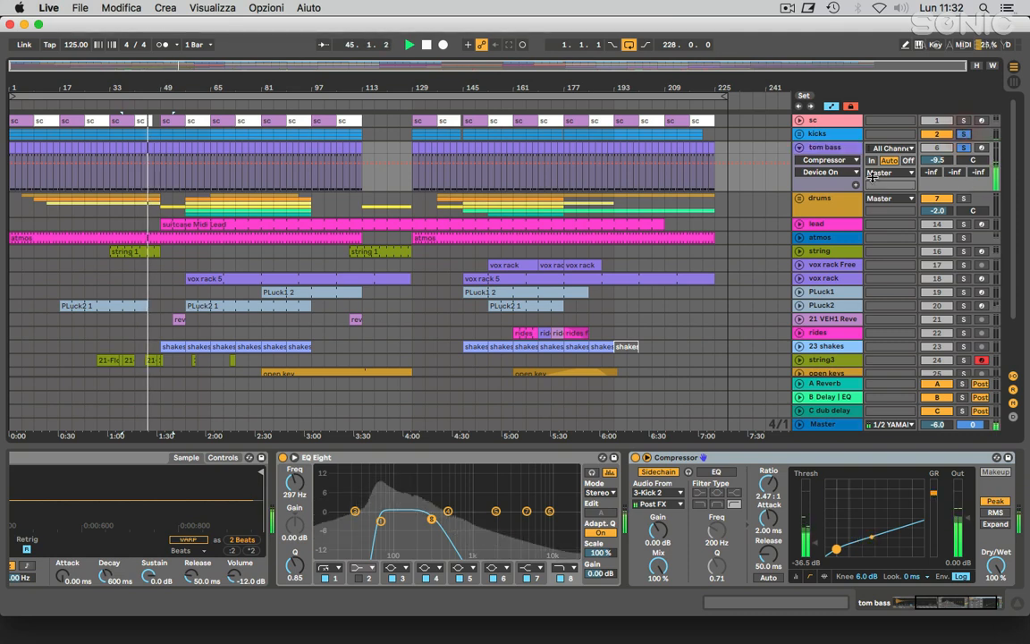
Step: Unfold the kicks group, solo it alongside the tom bass, and play both from around bar 193
{"action": "key", "text": "space"}
{"action": "left_click", "coordinate": [797, 134]}
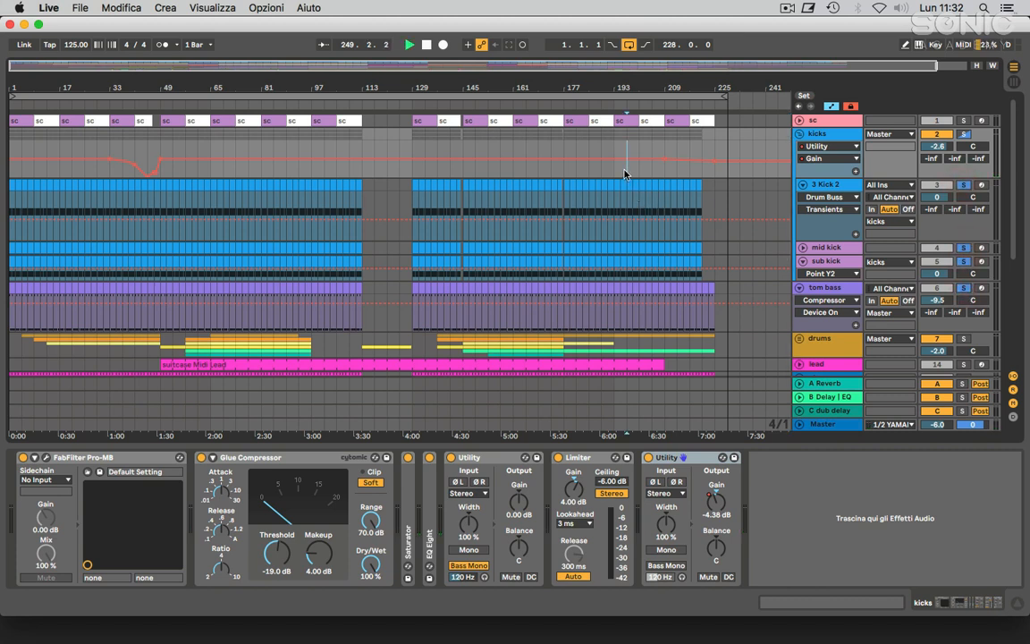
{"action": "left_click", "coordinate": [968, 134]}
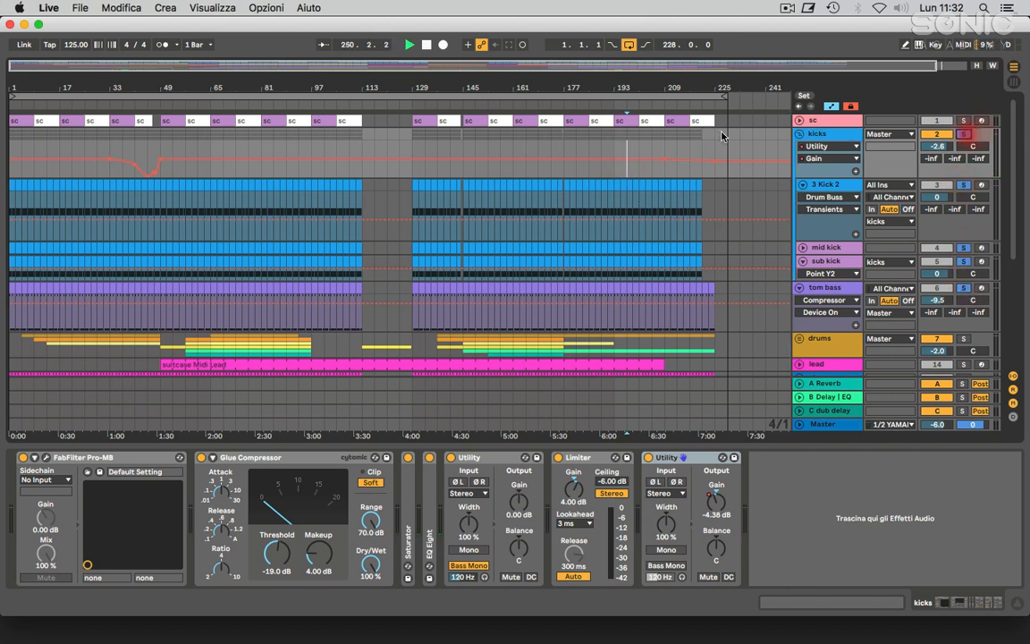
{"action": "key", "text": "space"}
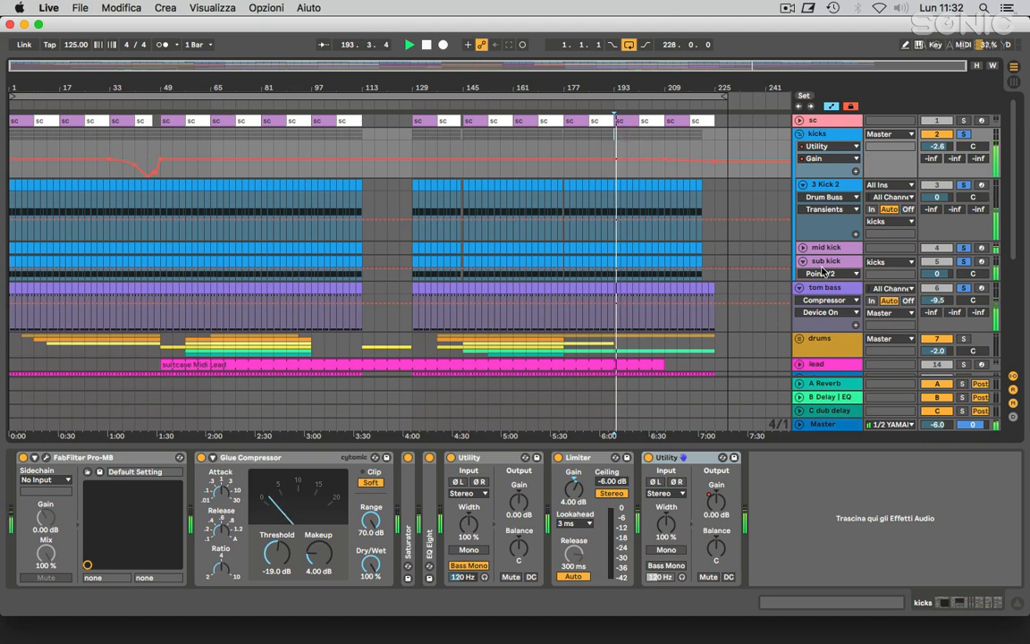
Step: Fold the kicks group, revisit the tom bass device chain, and open the drums group's device chain
{"action": "left_click", "coordinate": [799, 134]}
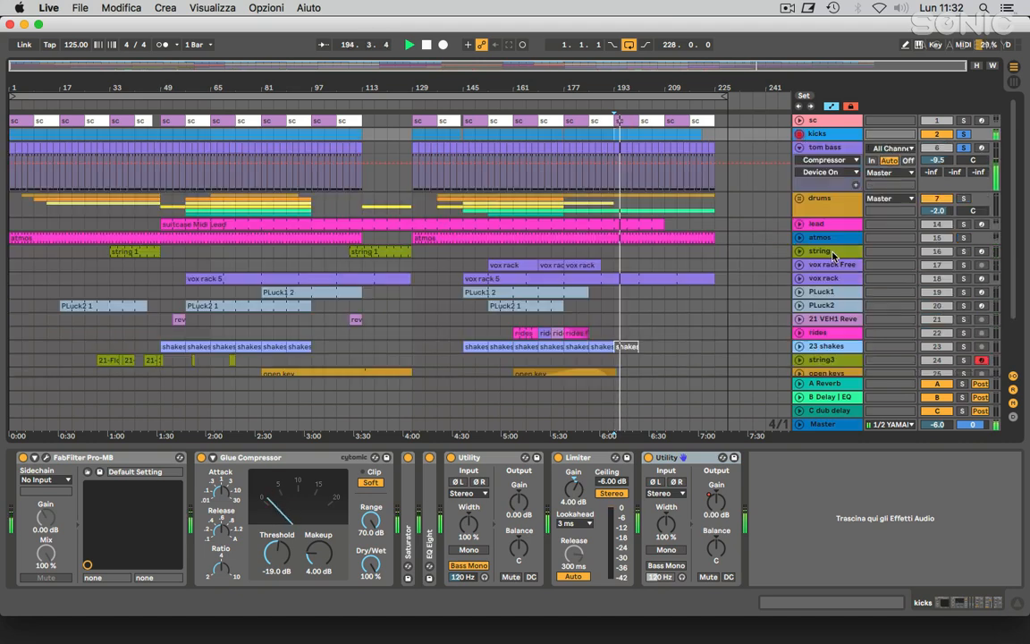
{"action": "left_click", "coordinate": [829, 149]}
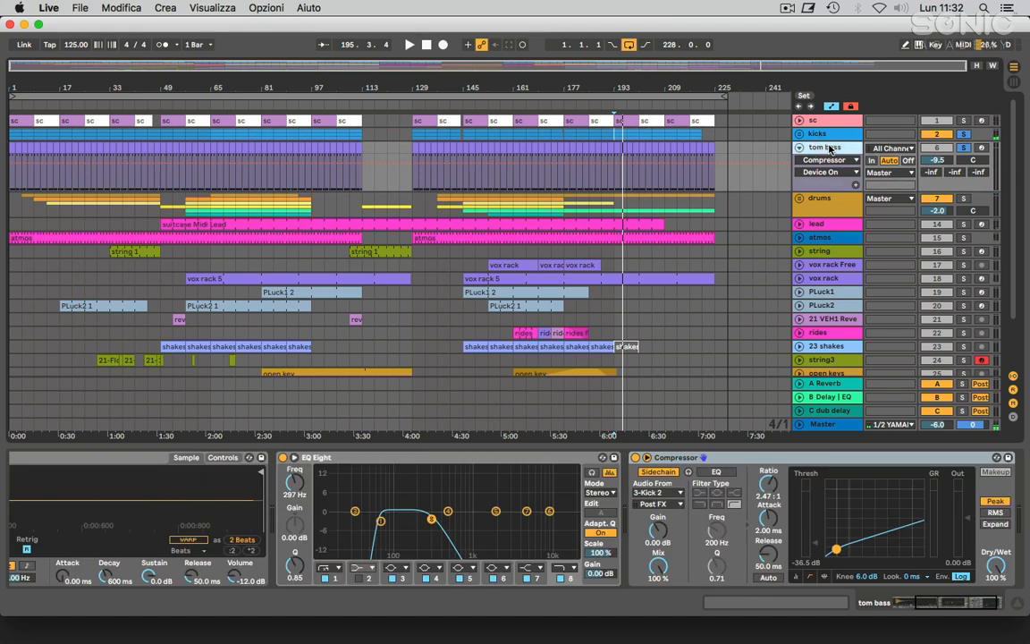
{"action": "left_click", "coordinate": [834, 205]}
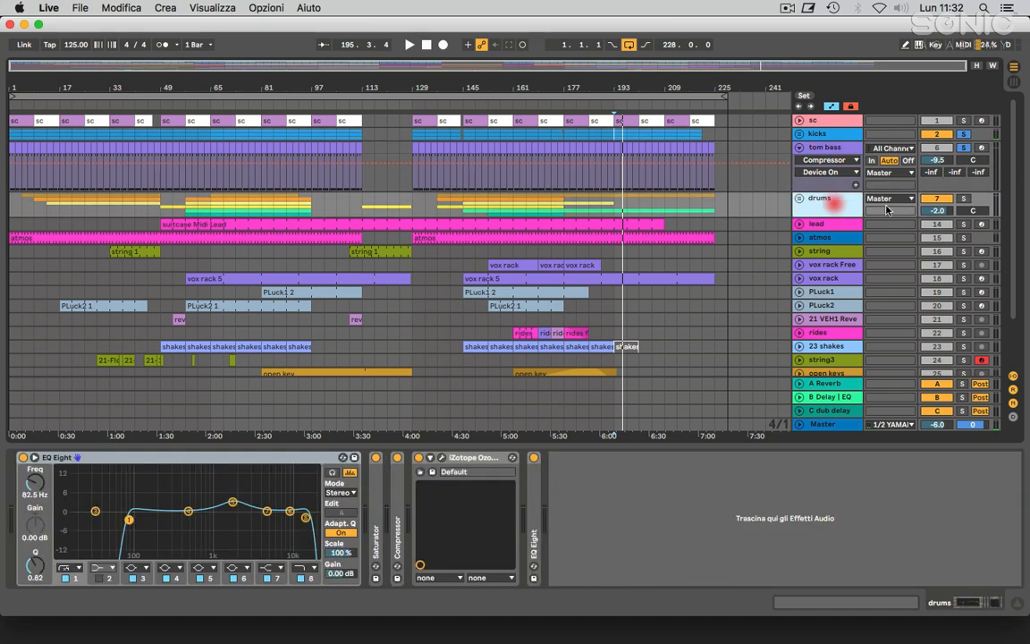
Step: Unfold the drums group, solo the Hit Drum track, and play it from around bar 169
{"action": "left_click", "coordinate": [801, 199]}
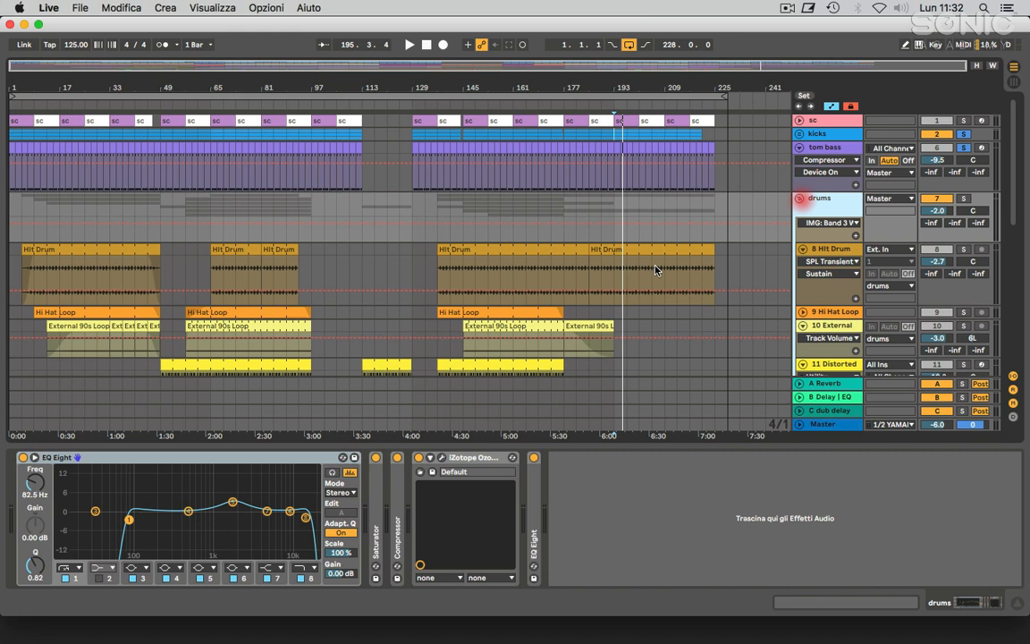
{"action": "left_click", "coordinate": [538, 244]}
{"action": "left_click", "coordinate": [962, 250]}
{"action": "key", "text": "space"}
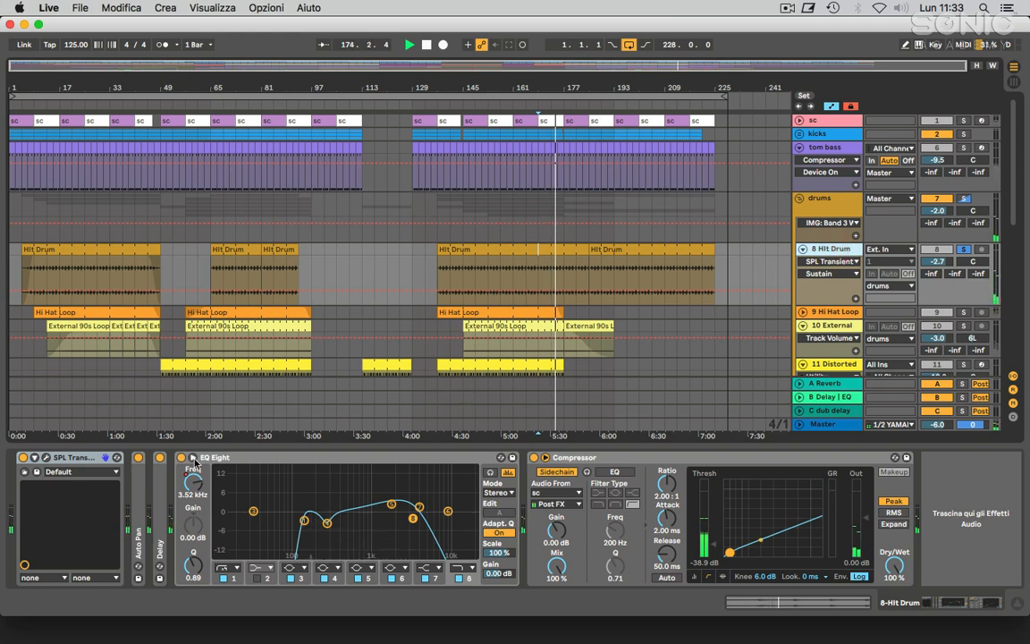
Step: Expand the Hit Drum's Auto Pan and Delay, examine its EQ Eight curve, collapse the EQ, and inspect the sidechained Compressor
{"action": "double_click", "coordinate": [138, 458]}
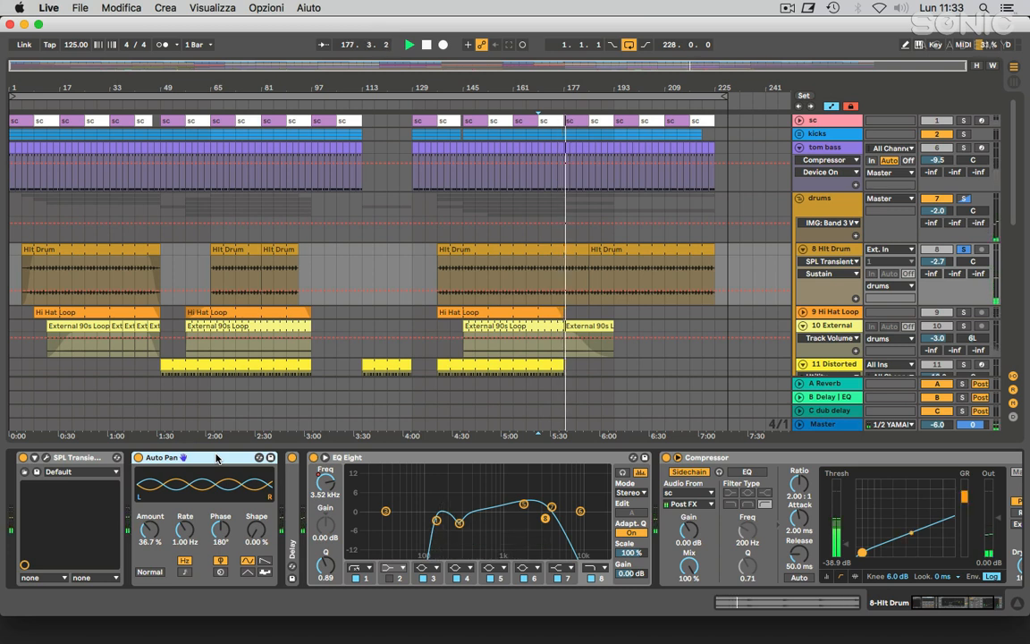
{"action": "double_click", "coordinate": [292, 501]}
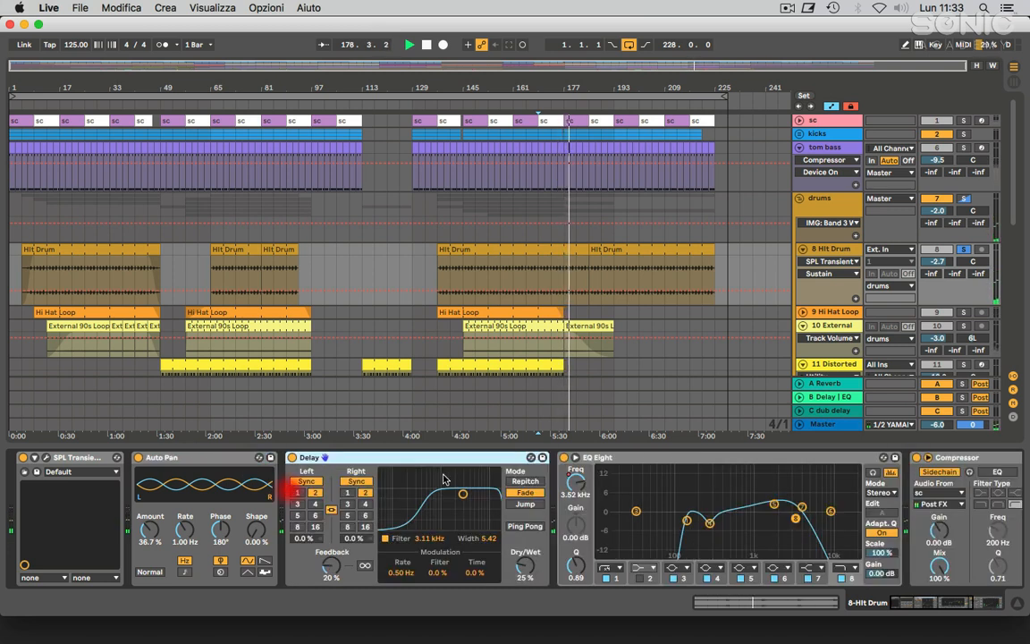
{"action": "left_click", "coordinate": [687, 462]}
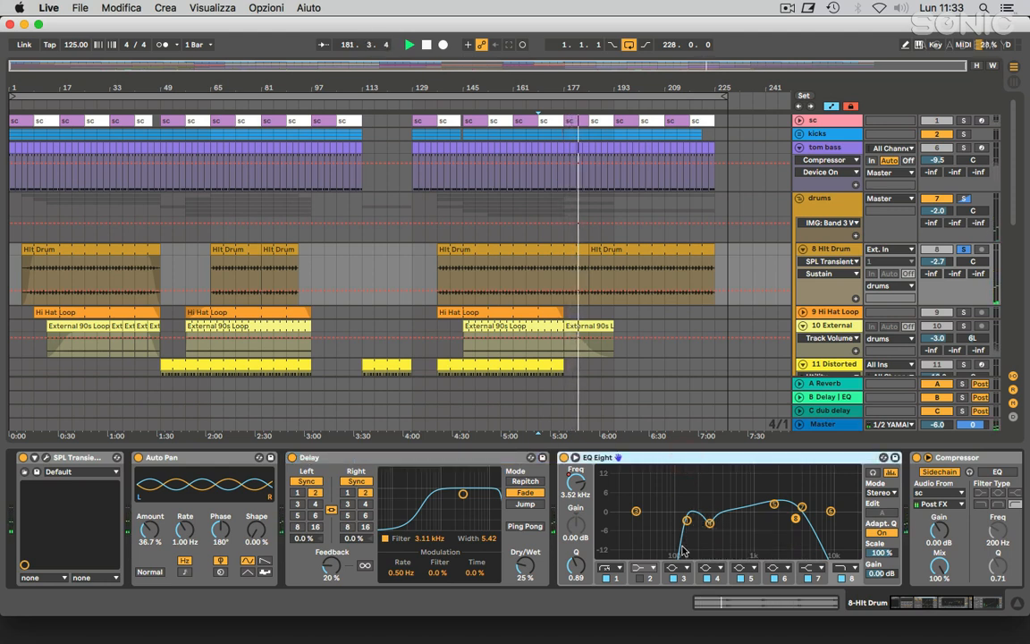
{"action": "double_click", "coordinate": [699, 457]}
{"action": "left_click", "coordinate": [617, 456]}
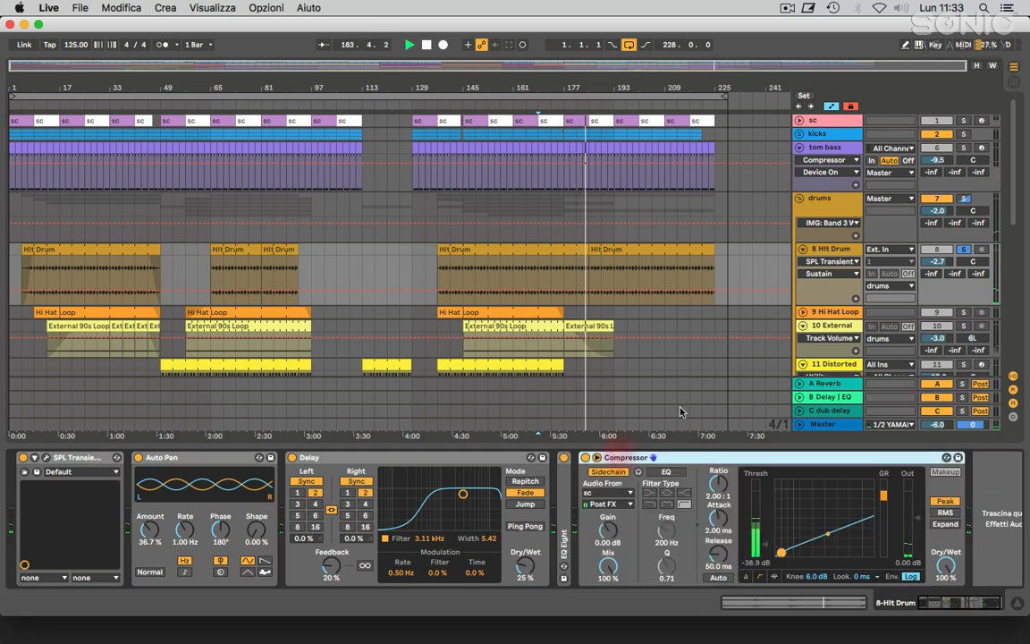
Step: Solo the Hi Hat Loop track, play it from bar 157, and show its device chain
{"action": "scroll", "coordinate": [666, 313], "scroll_direction": "down", "scroll_amount": 1}
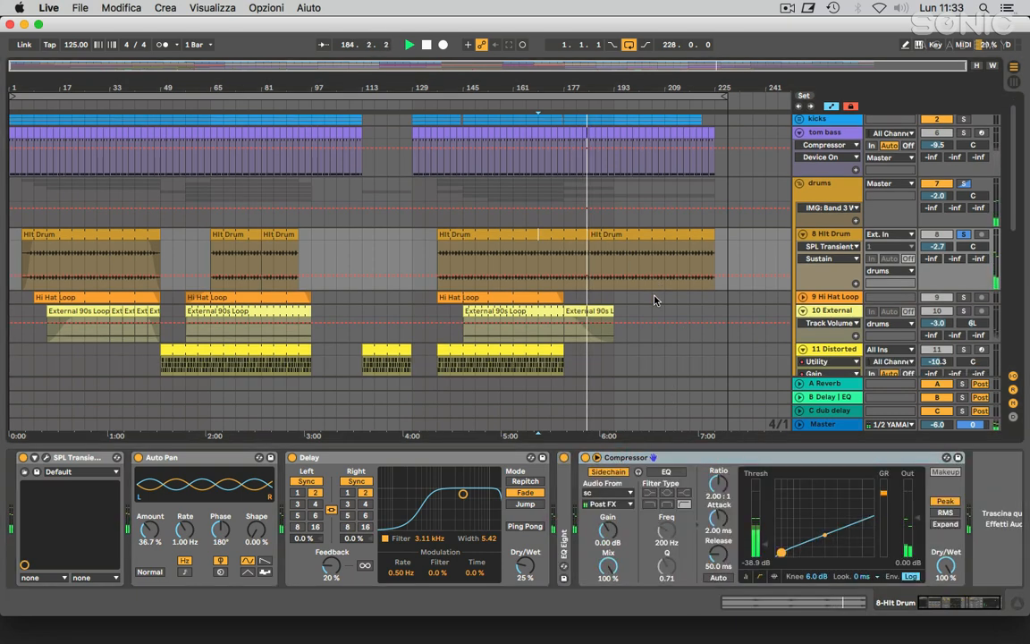
{"action": "left_click", "coordinate": [506, 287]}
{"action": "key", "text": "space"}
{"action": "key", "text": "space"}
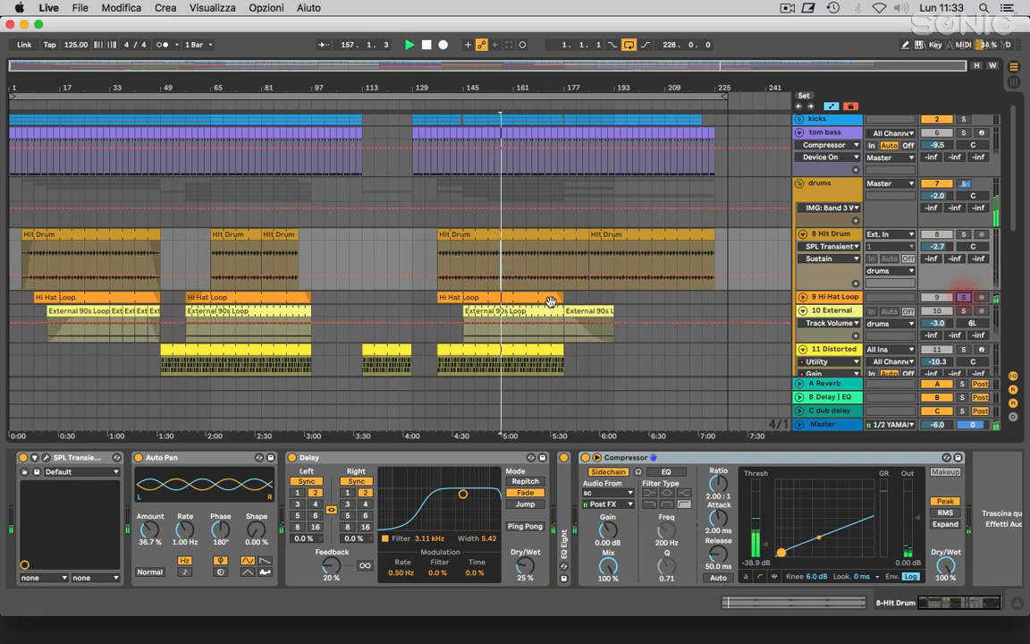
{"action": "left_click", "coordinate": [812, 293]}
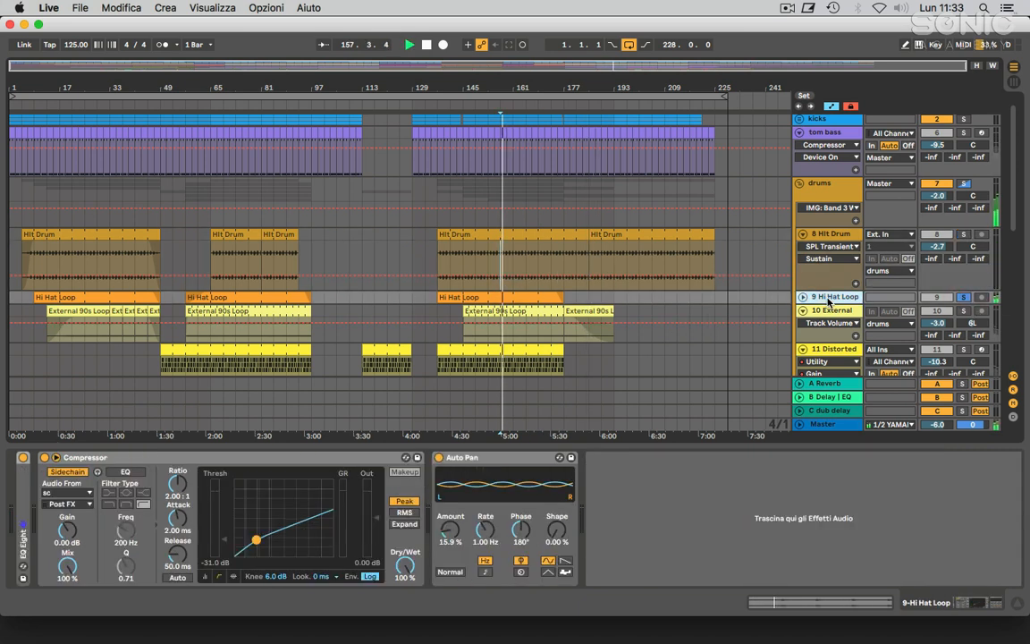
Step: Inspect the Hi Hat Loop's Auto Pan, expanded EQ Eight and sidechained Compressor during playback
{"action": "left_click", "coordinate": [493, 465]}
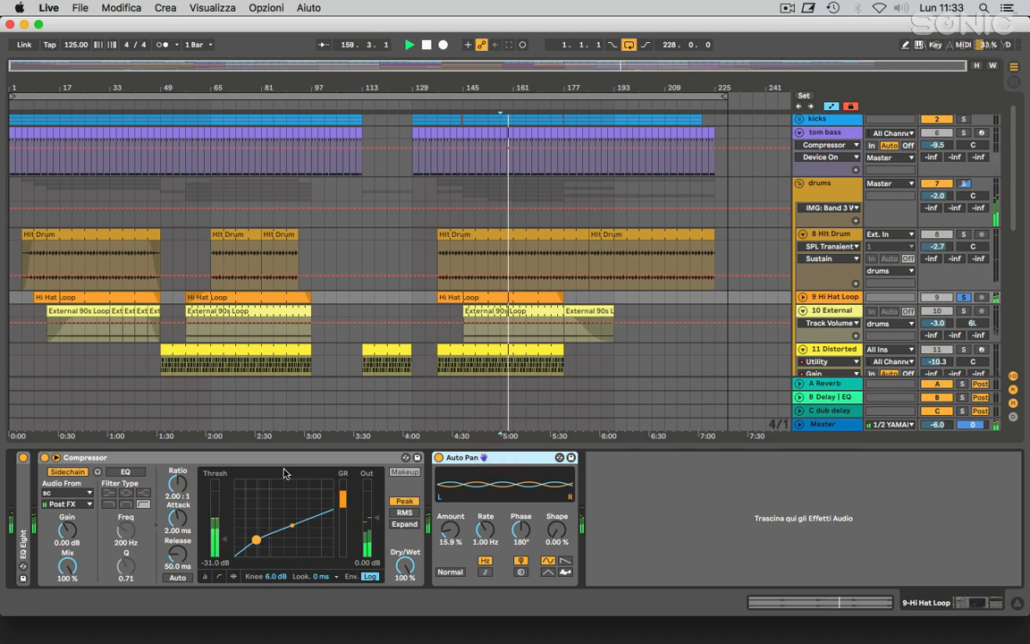
{"action": "double_click", "coordinate": [24, 489]}
{"action": "left_click", "coordinate": [276, 527]}
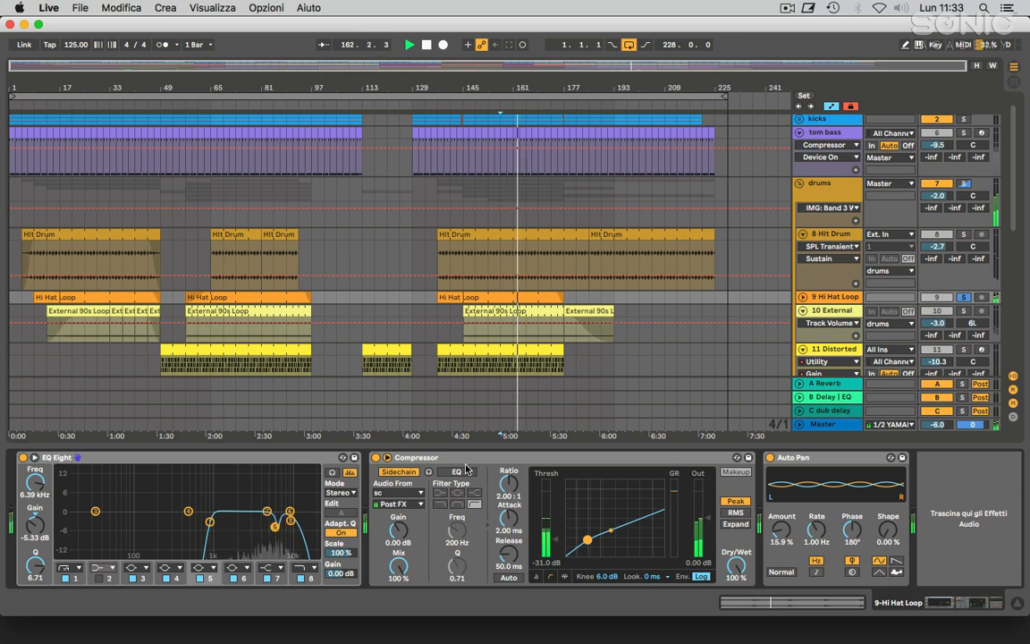
{"action": "left_click", "coordinate": [465, 460]}
Step: Solo the External 90s Loop track and audition it with its device chain shown
{"action": "scroll", "coordinate": [617, 332], "scroll_direction": "down", "scroll_amount": 1}
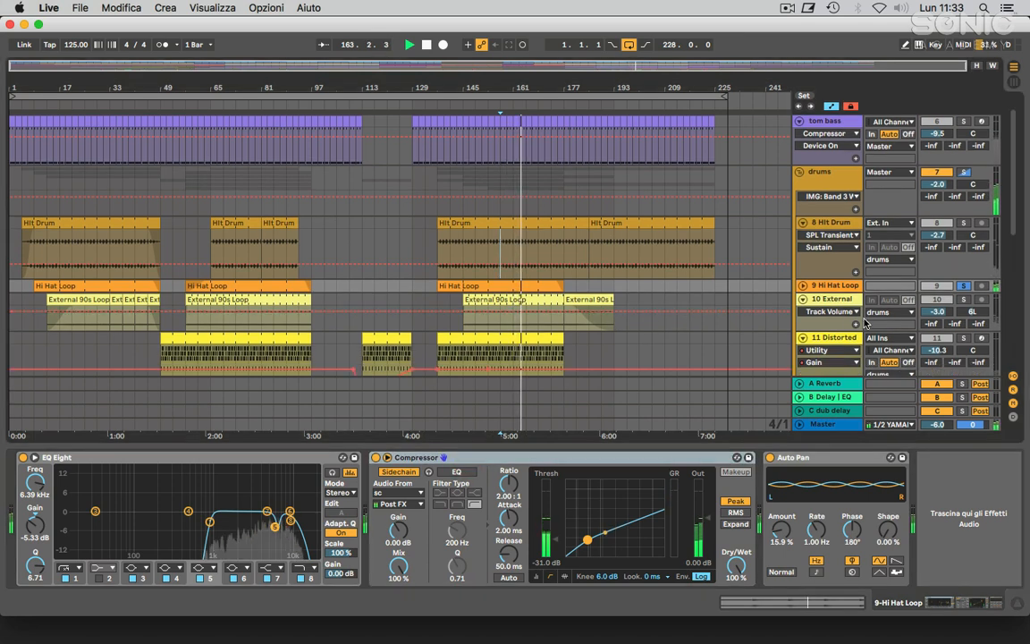
{"action": "left_click", "coordinate": [535, 303]}
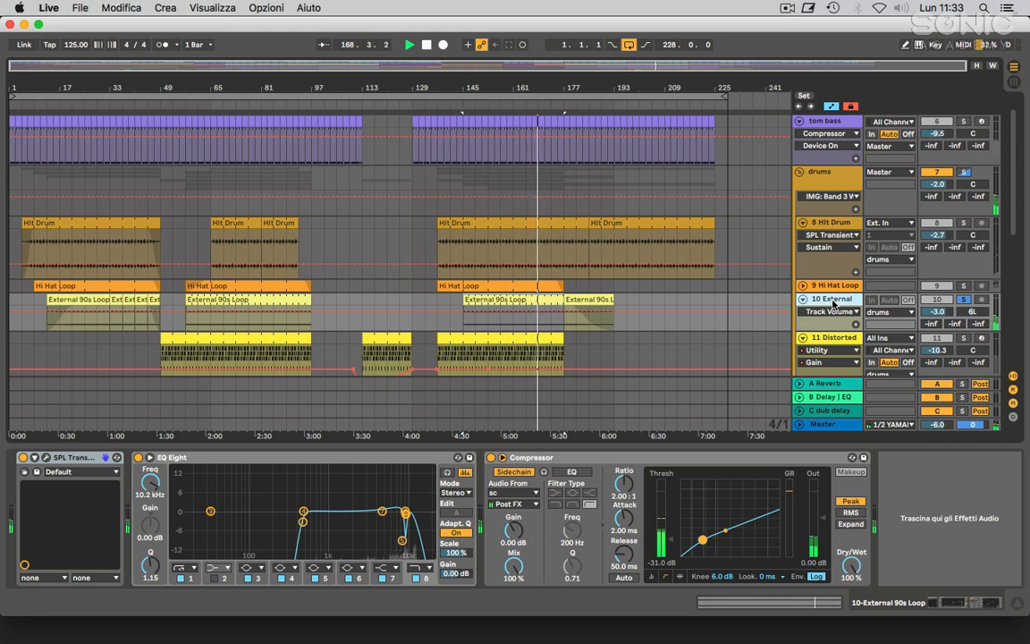
Step: Solo the Distorted Hats track, play its clip from bar 137, and expand its sampler to examine the Slice mode settings
{"action": "scroll", "coordinate": [833, 304], "scroll_direction": "down", "scroll_amount": 1}
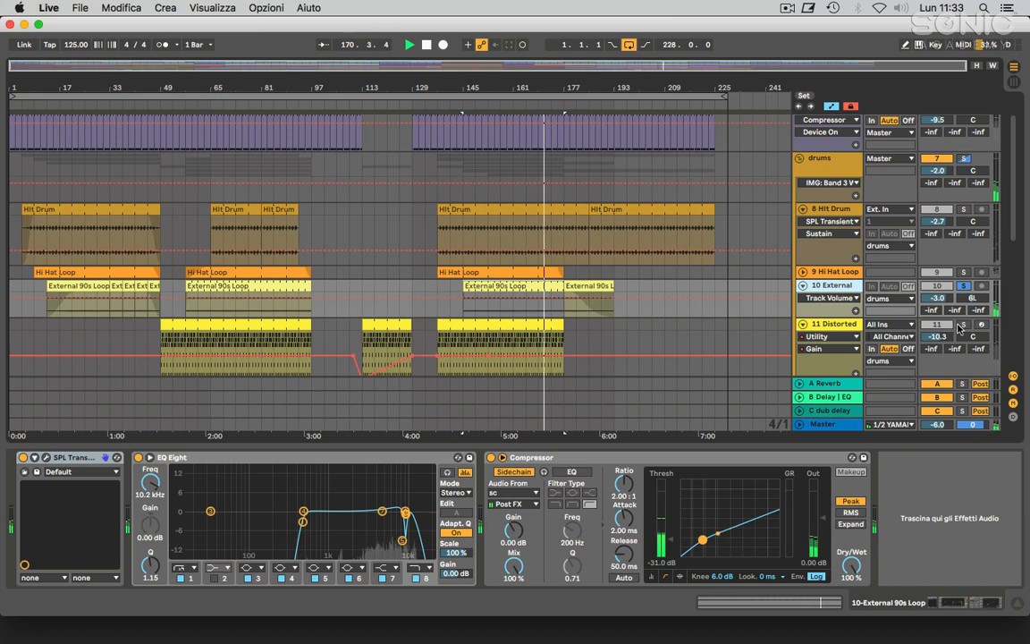
{"action": "left_click", "coordinate": [848, 327]}
{"action": "key", "text": "space"}
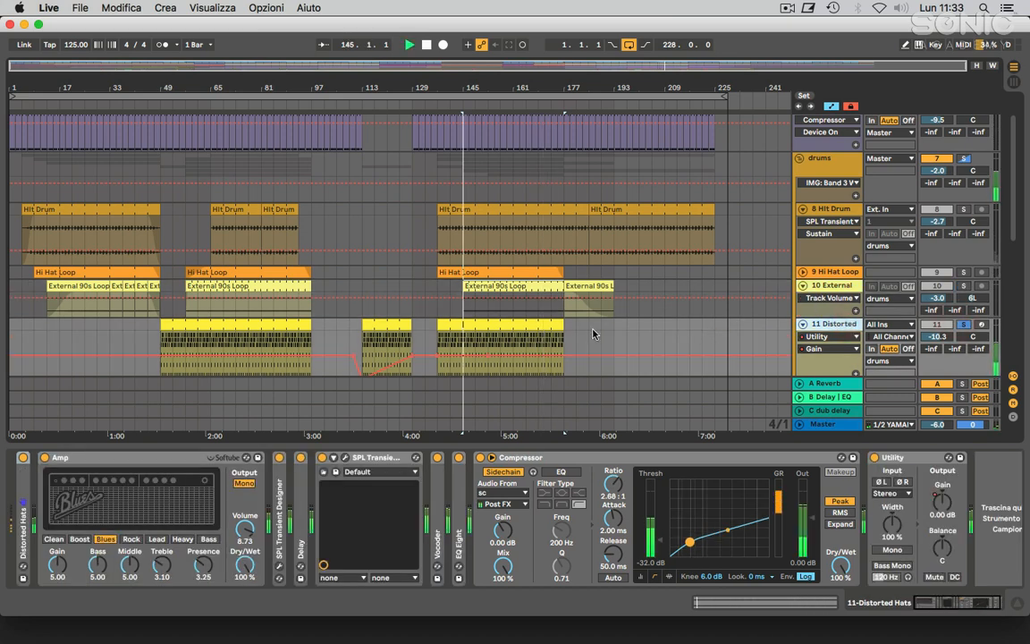
{"action": "left_click", "coordinate": [495, 325]}
{"action": "double_click", "coordinate": [22, 499]}
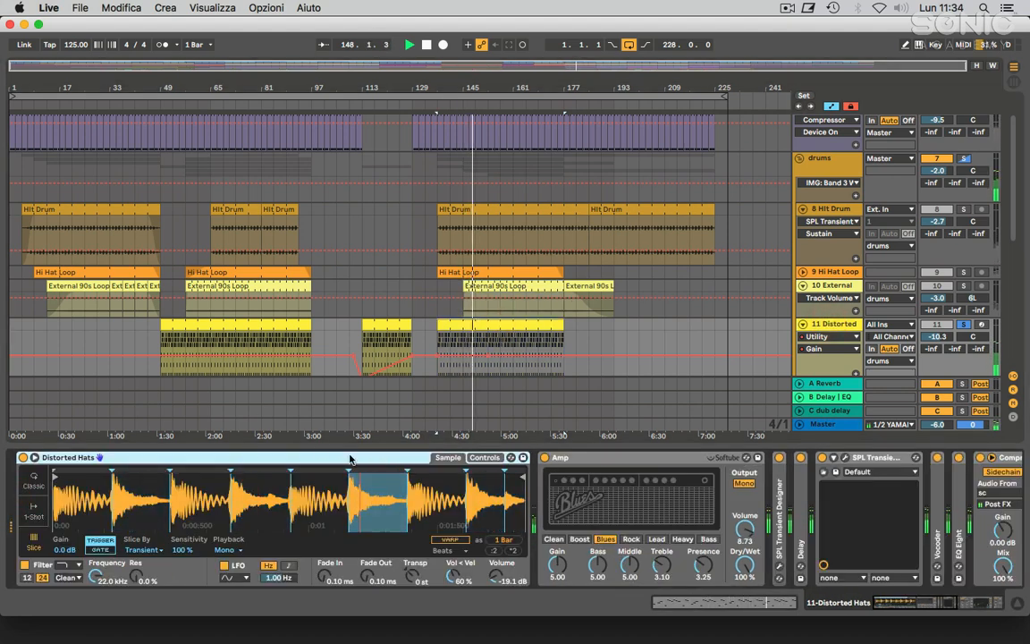
{"action": "left_click", "coordinate": [32, 542]}
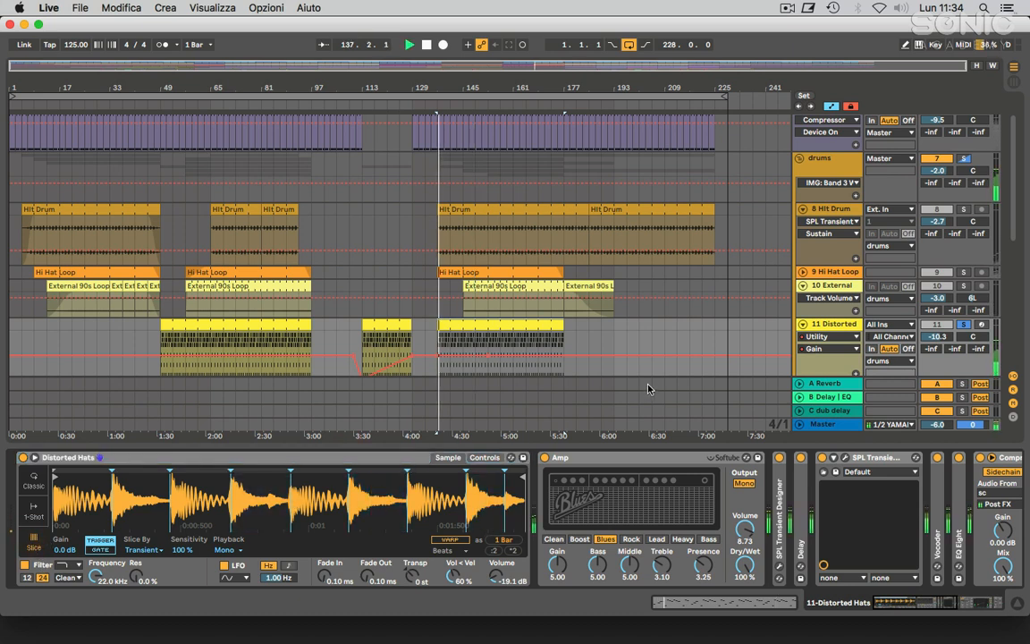
Step: Audition the Distorted Hats with the effects from Amp through Compressor bypassed, and again with only the Amp reactivated
{"action": "left_click", "coordinate": [630, 458]}
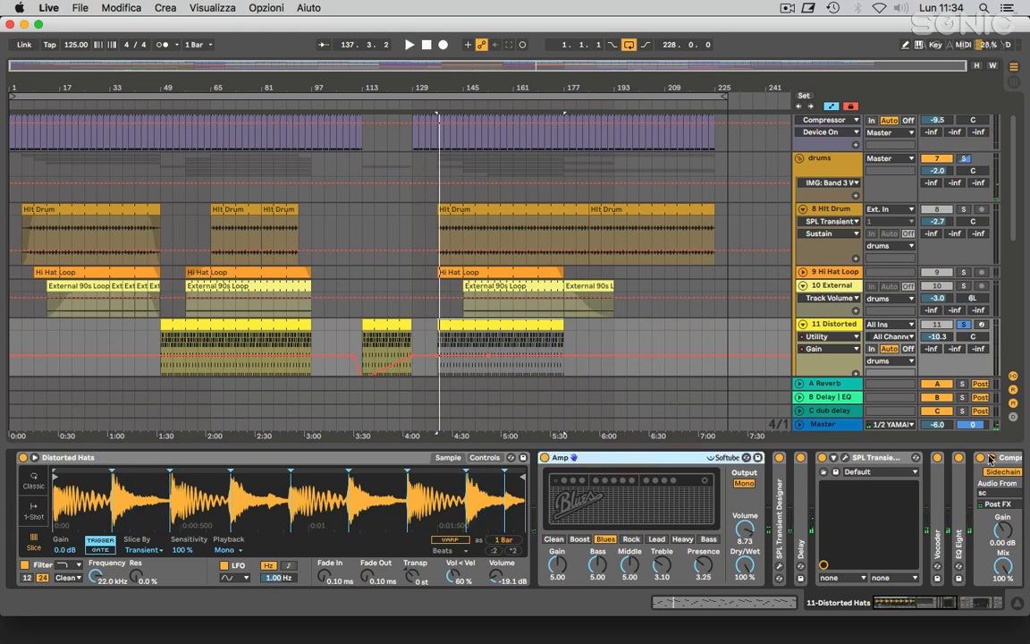
{"action": "key", "text": "space"}
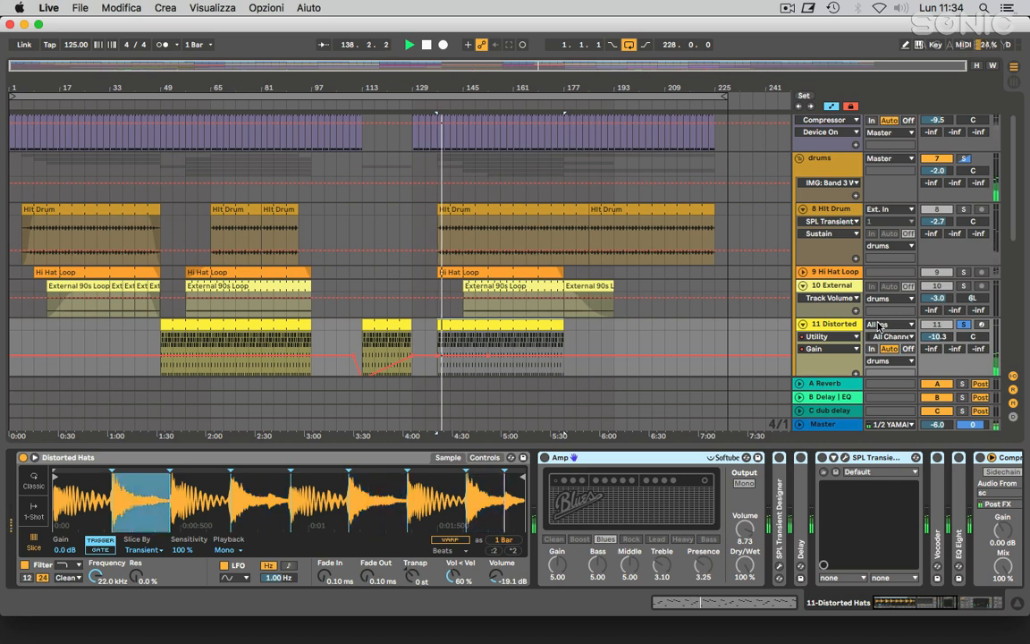
{"action": "key", "text": "space"}
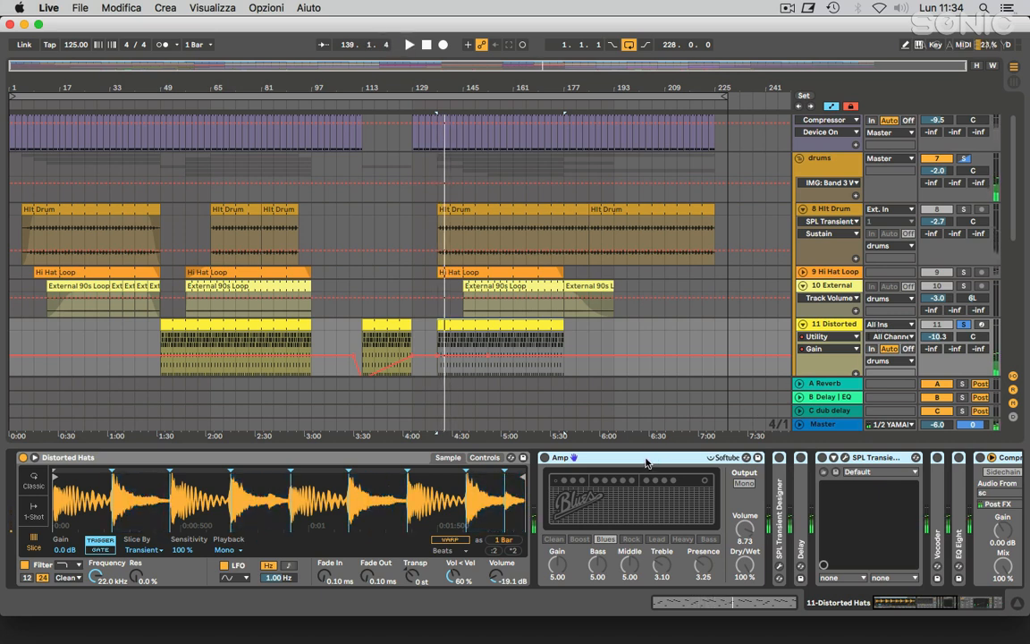
{"action": "left_click", "coordinate": [646, 462]}
{"action": "key", "text": "space"}
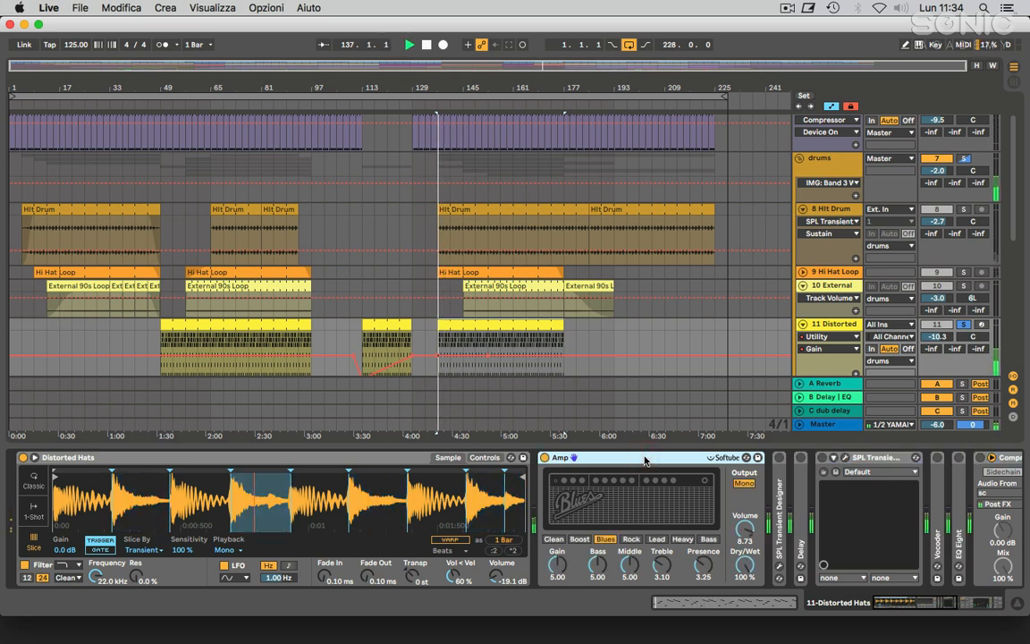
Step: Collapse the Distorted Hats sampler, reactivate the first SPL Transient Designer, and open its plug-in window to examine the Sustain setting
{"action": "double_click", "coordinate": [351, 459]}
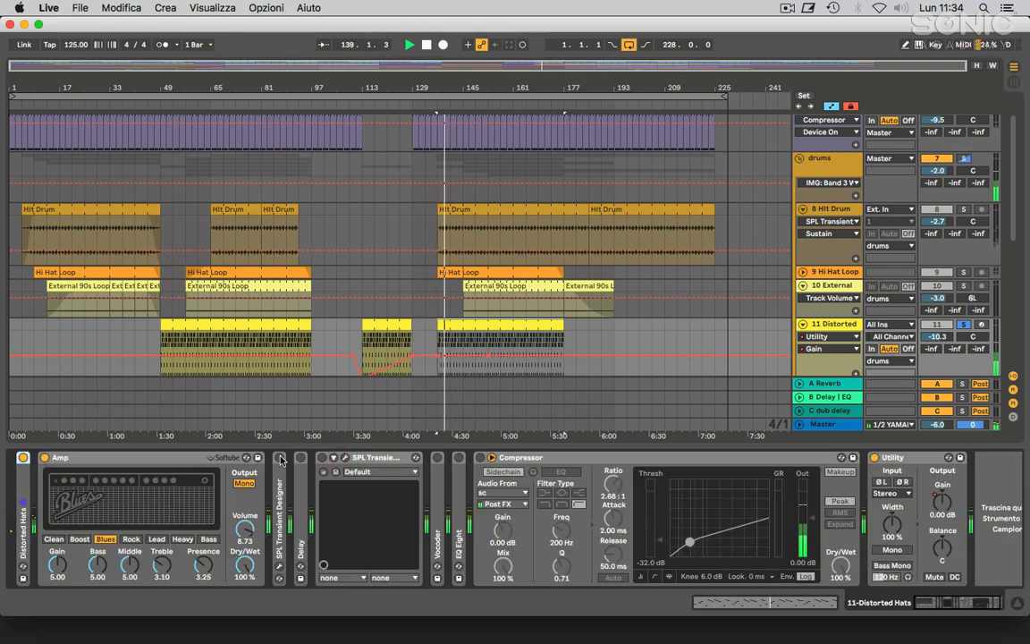
{"action": "left_click", "coordinate": [279, 458]}
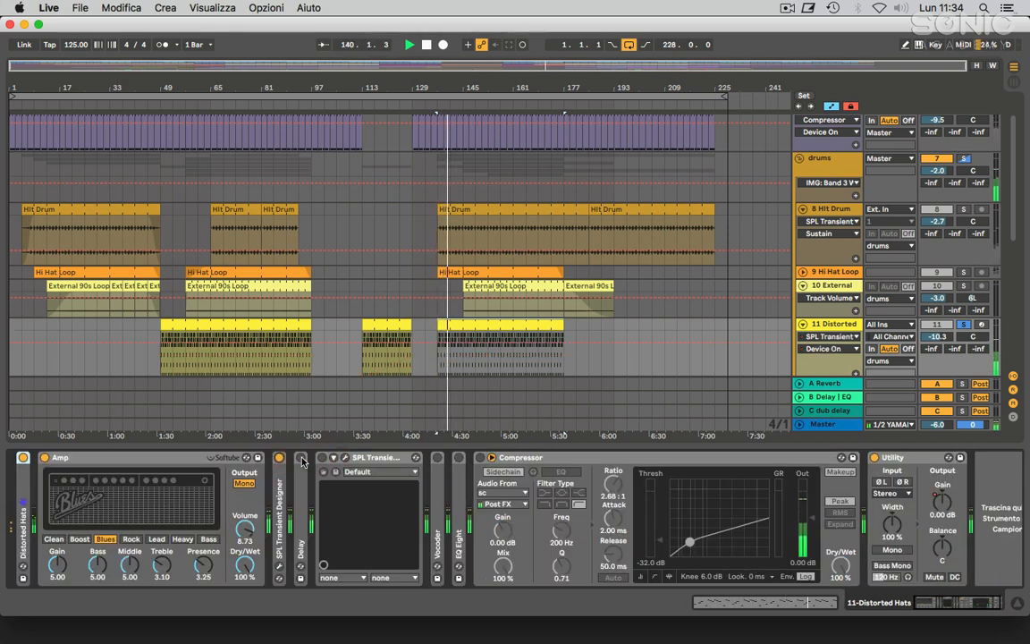
{"action": "double_click", "coordinate": [280, 486]}
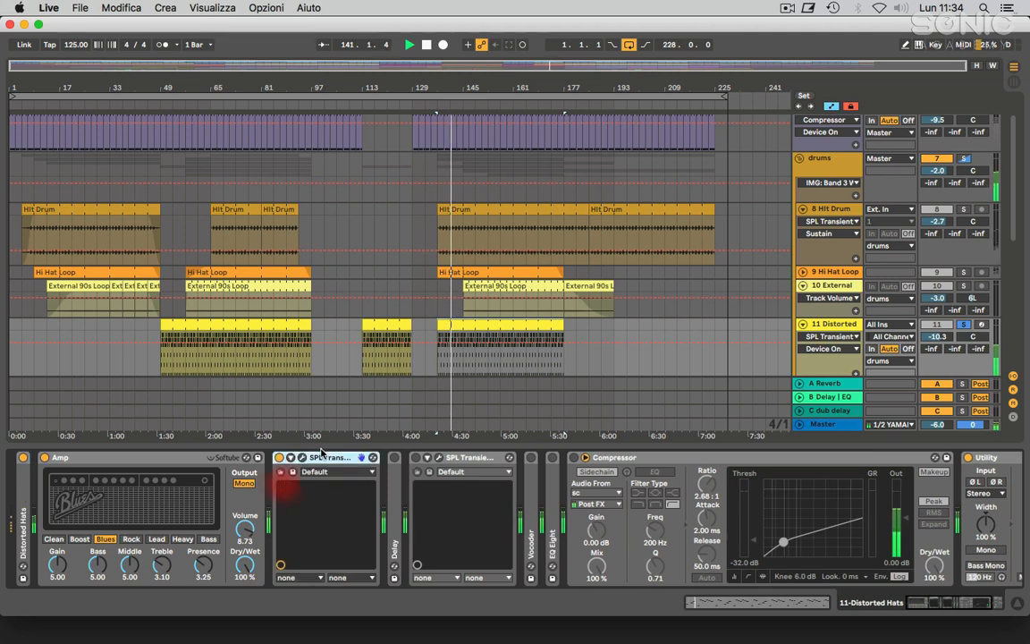
{"action": "left_click", "coordinate": [304, 457]}
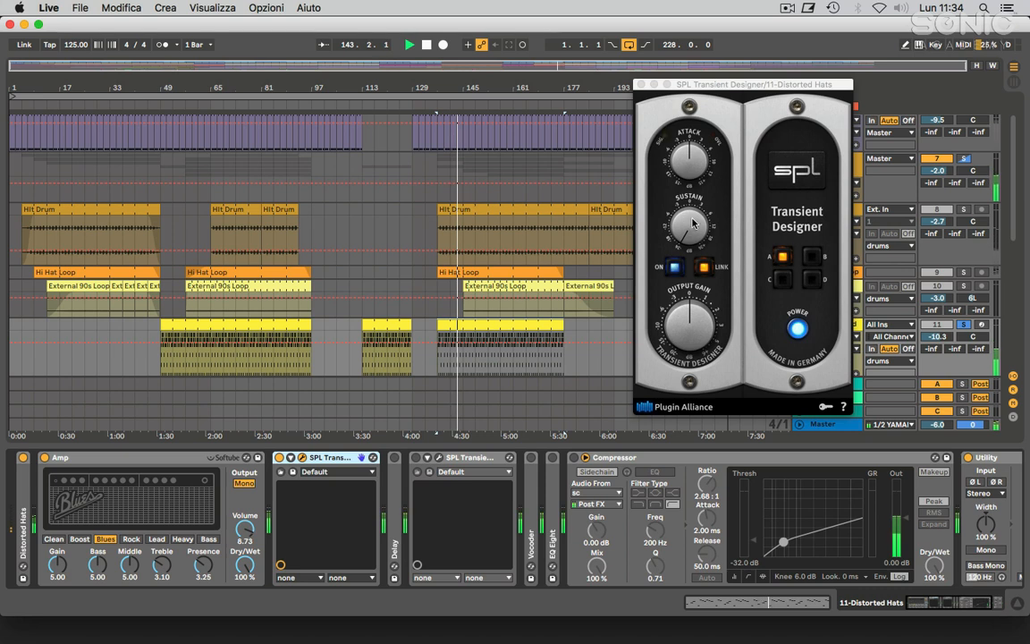
{"action": "left_click_drag", "start_coordinate": [692, 225], "coordinate": [693, 240]}
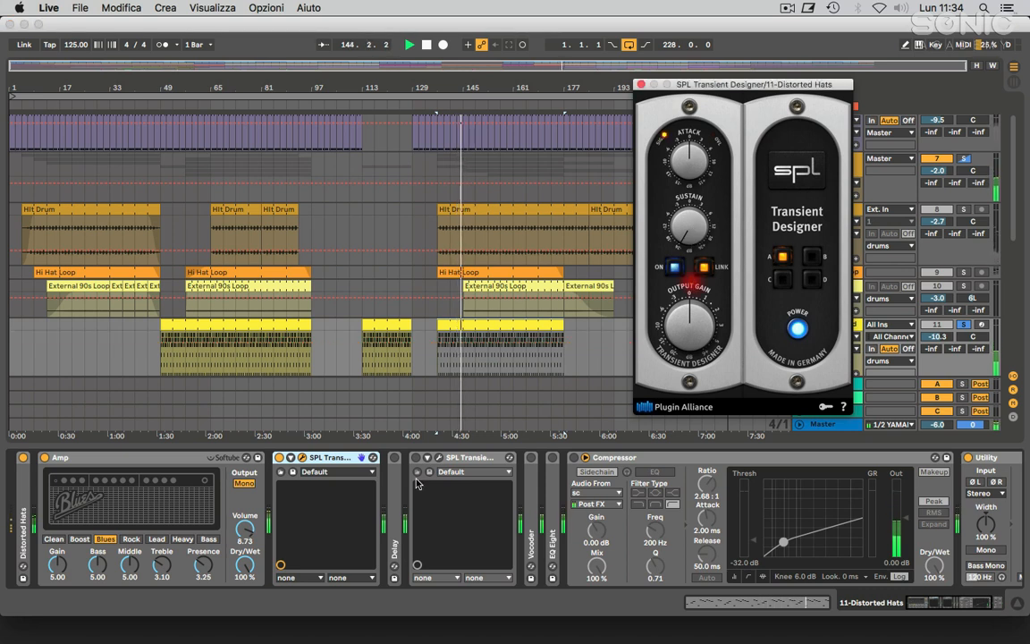
Step: Reactivate the Delay, second SPL Transient Designer and Vocoder one at a time while listening, and close the plug-in window
{"action": "left_click", "coordinate": [396, 458]}
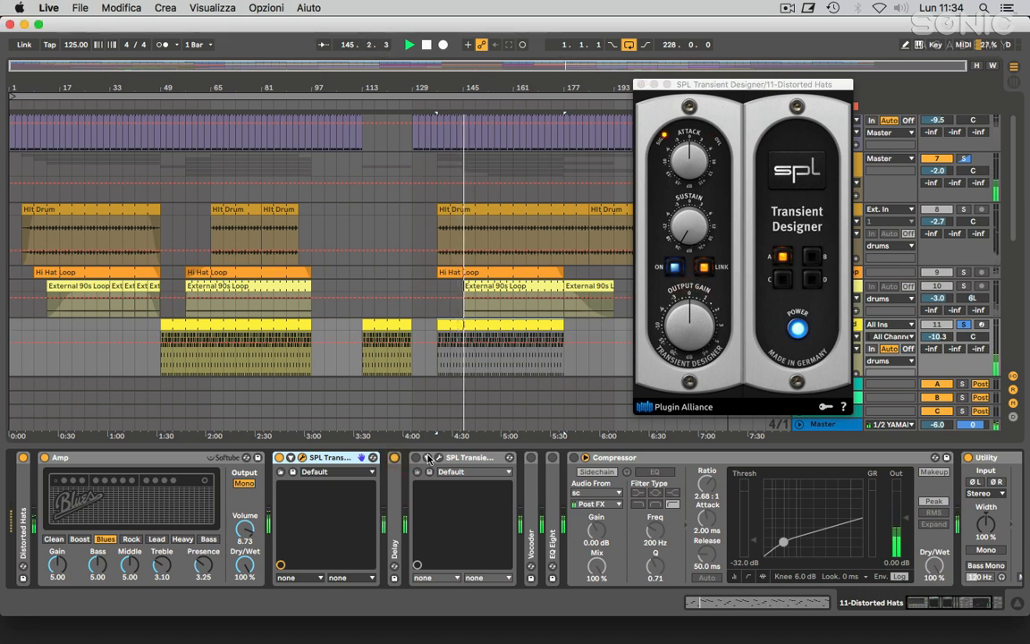
{"action": "left_click", "coordinate": [418, 458]}
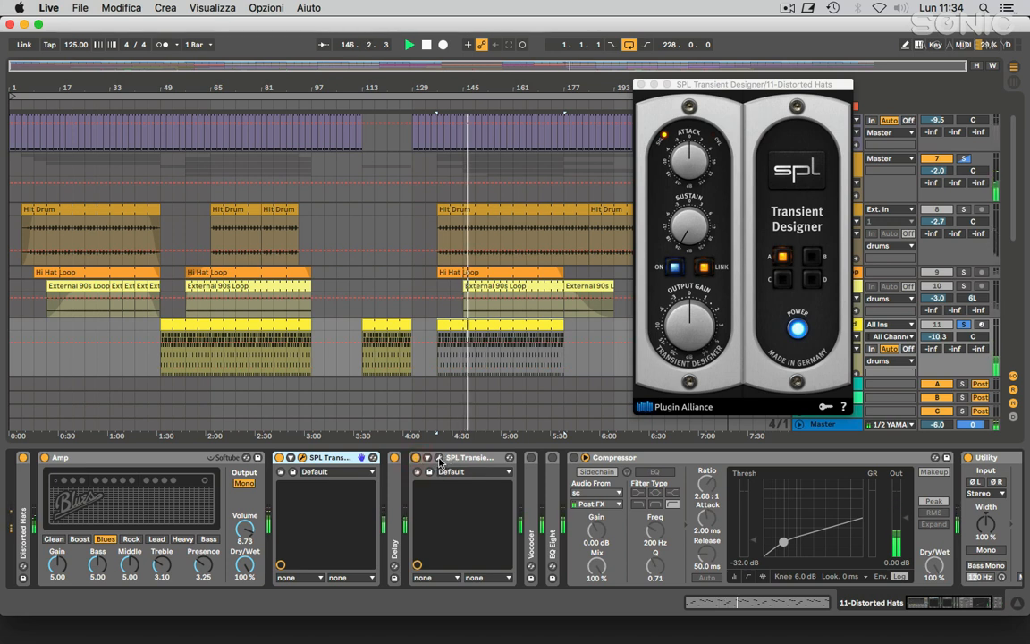
{"action": "left_click", "coordinate": [531, 458]}
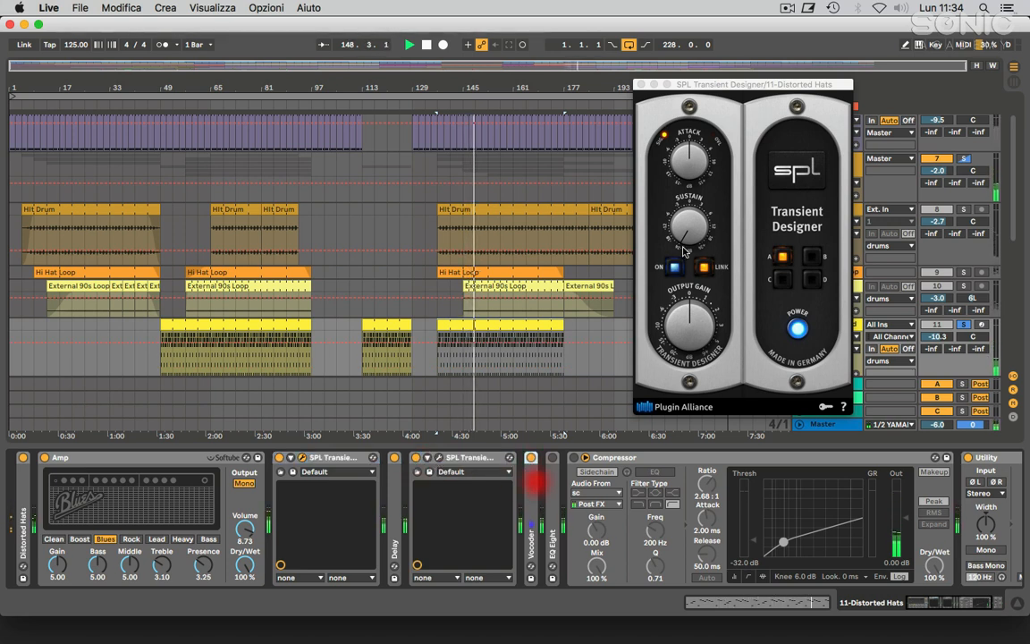
{"action": "left_click", "coordinate": [642, 83]}
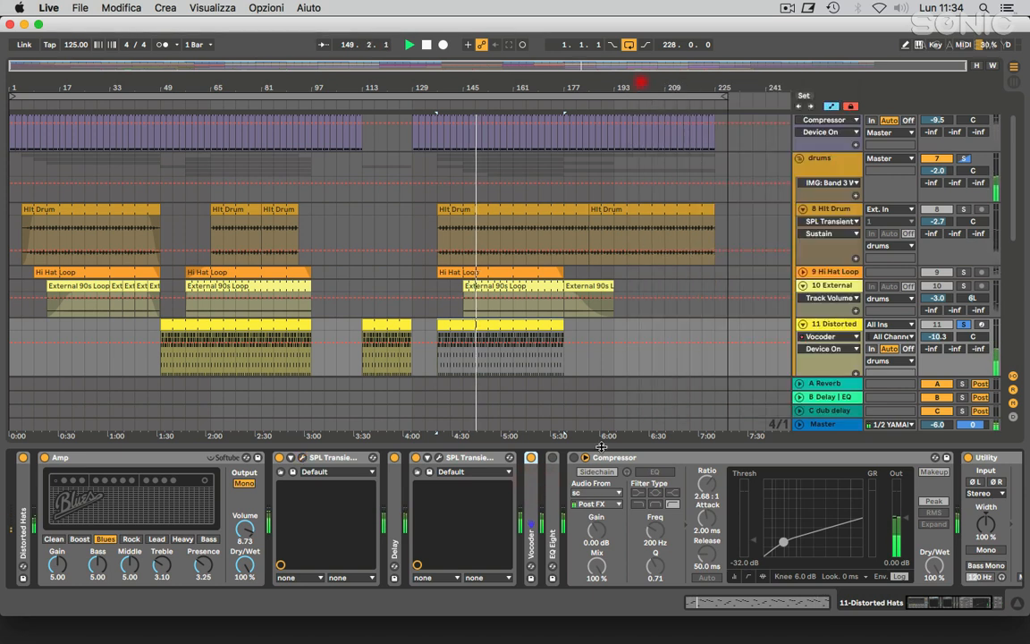
Step: Expand the Vocoder, try raising its Release to about 186 ms, and re-enable the overridden Release Time automation
{"action": "double_click", "coordinate": [526, 501]}
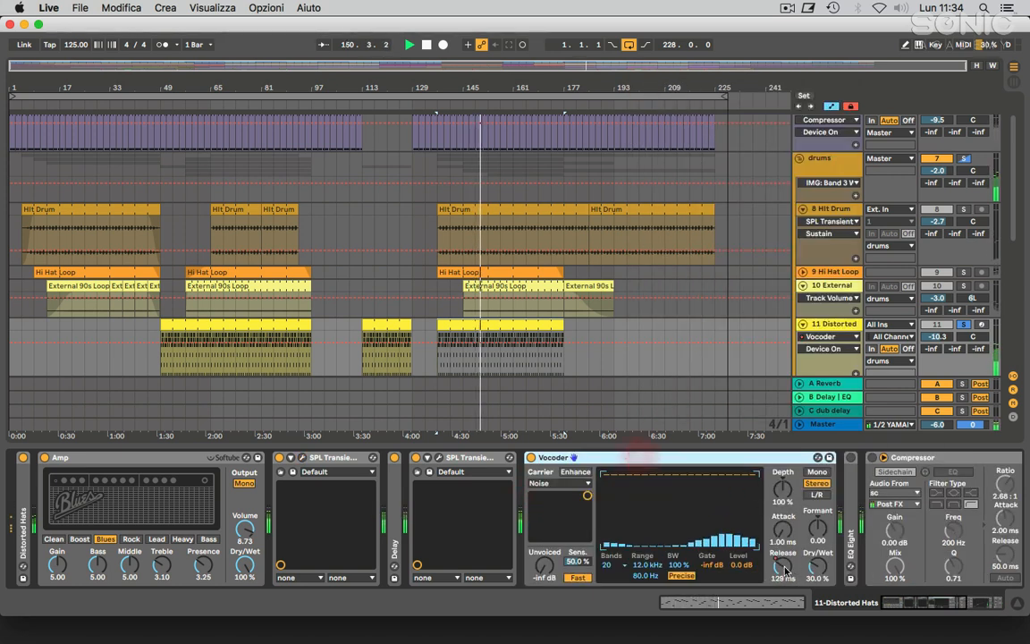
{"action": "left_click_drag", "start_coordinate": [786, 571], "coordinate": [786, 562]}
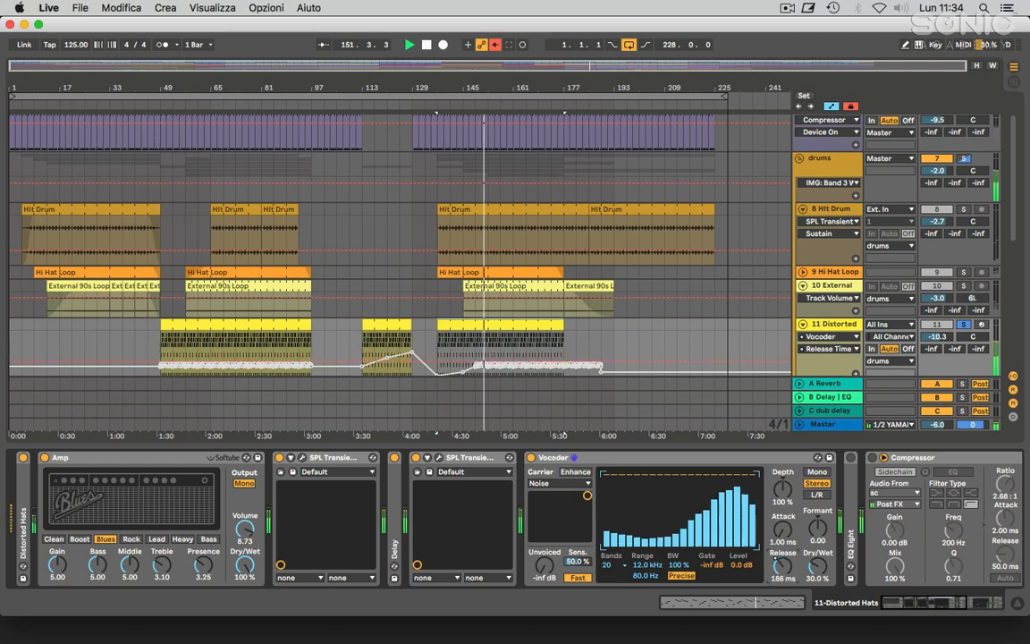
{"action": "left_click", "coordinate": [496, 45]}
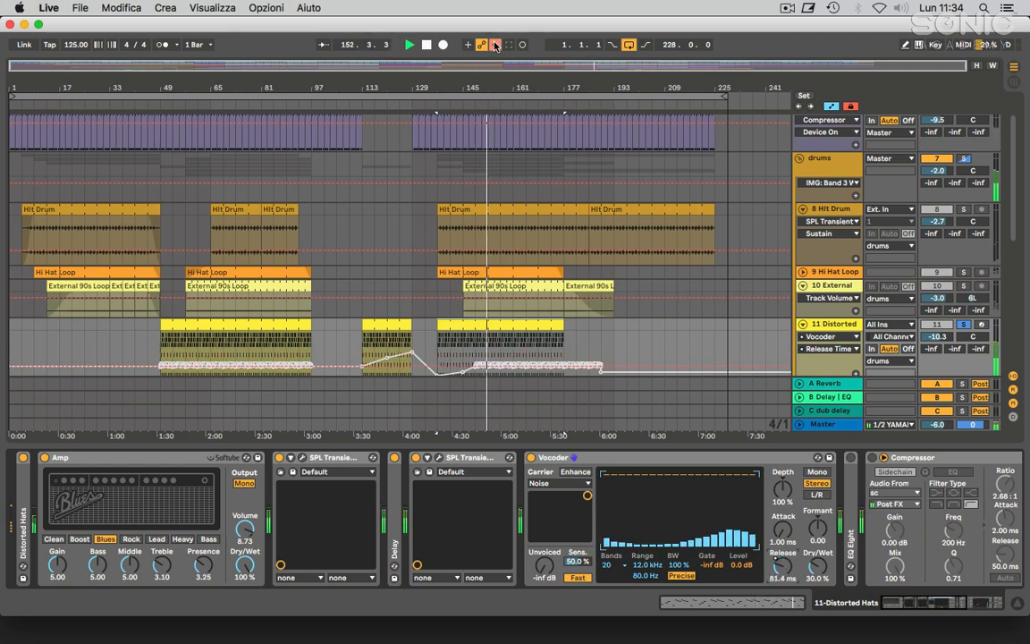
{"action": "scroll", "coordinate": [626, 319], "scroll_direction": "down", "scroll_amount": 1}
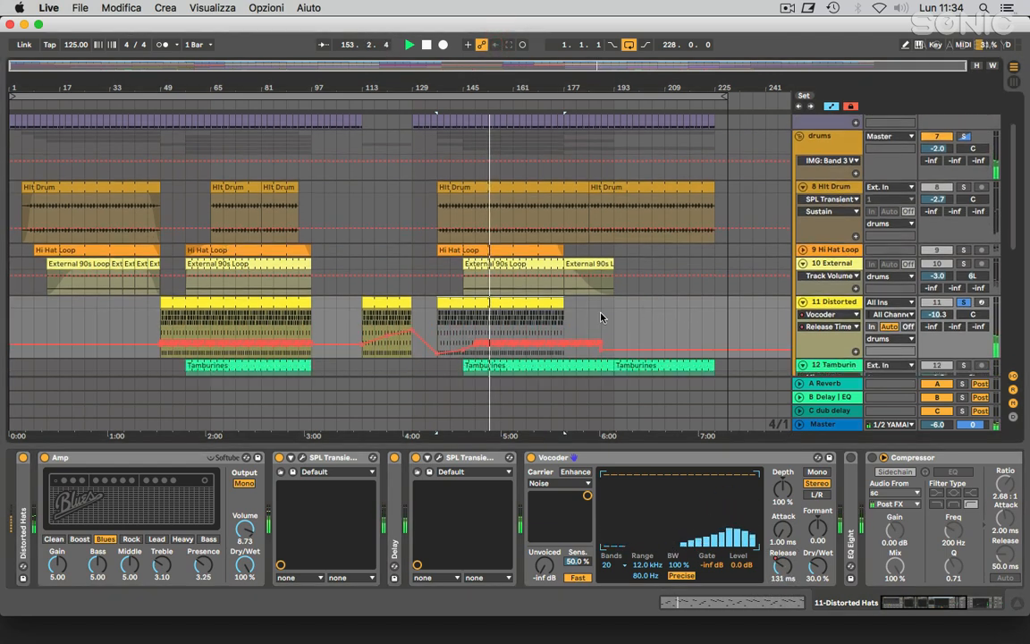
Step: Collapse the Vocoder and reactivate the Compressor and EQ Eight on the Distorted Hats track while listening
{"action": "double_click", "coordinate": [717, 457]}
{"action": "left_click", "coordinate": [574, 459]}
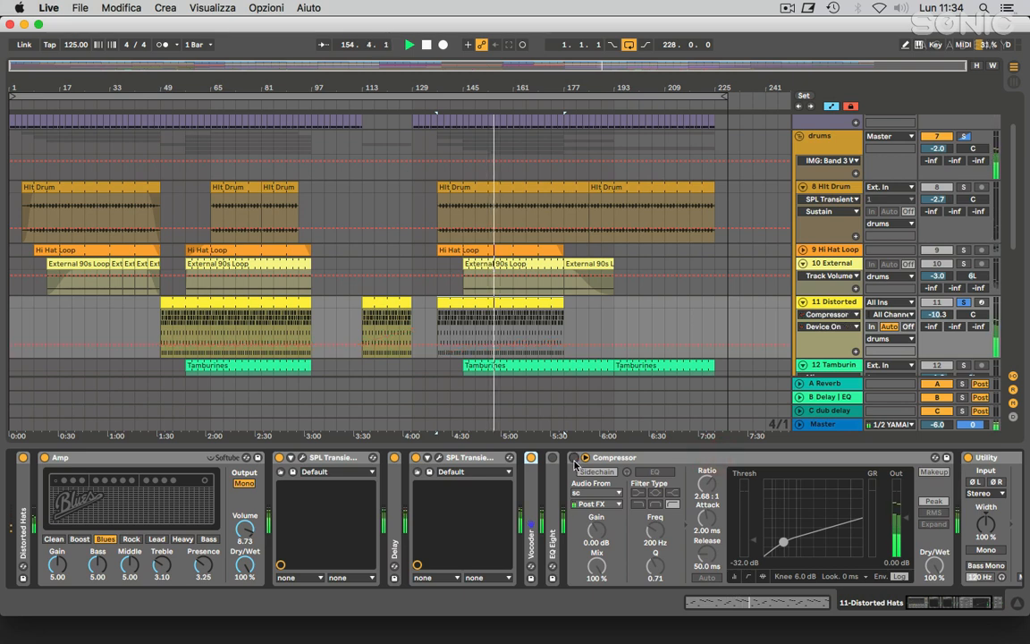
{"action": "left_click", "coordinate": [575, 460]}
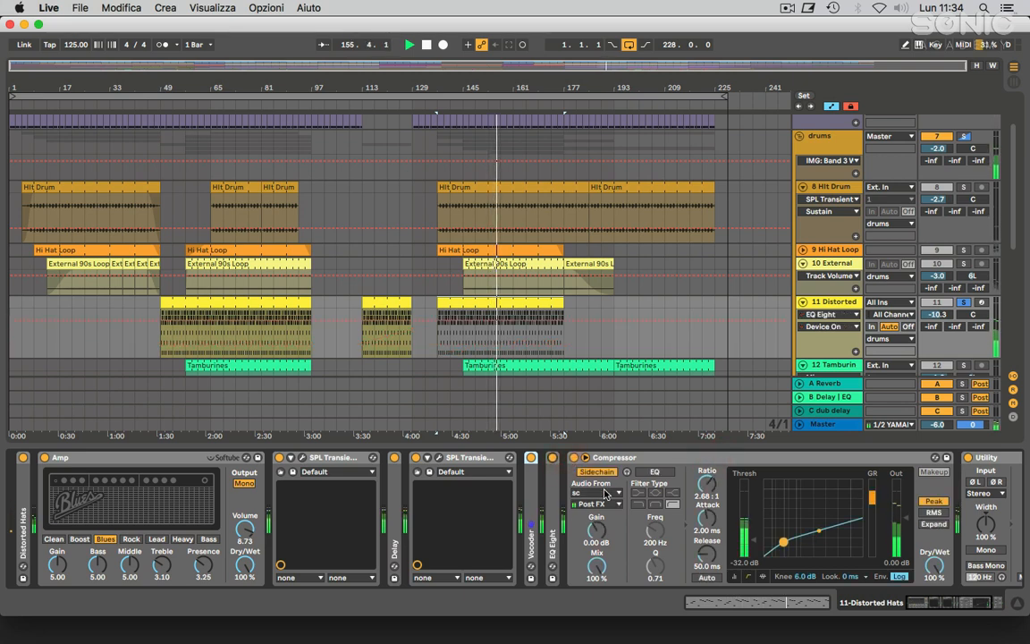
Step: Expand the Distorted Hats EQ Eight to examine its filter curve, and collapse both the EQ Eight and the Compressor
{"action": "double_click", "coordinate": [556, 493]}
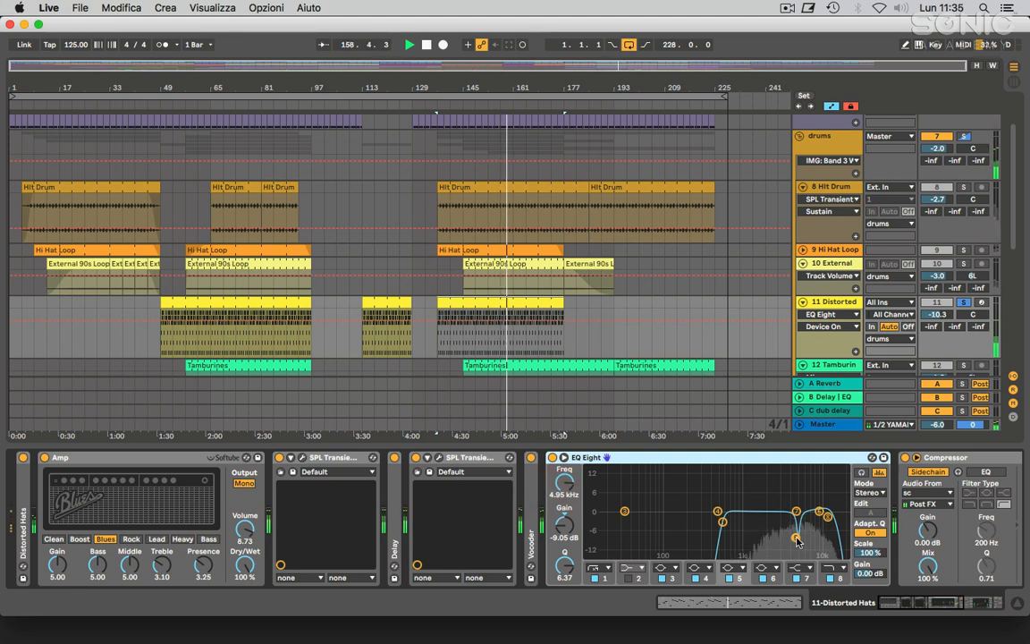
{"action": "double_click", "coordinate": [765, 457]}
{"action": "double_click", "coordinate": [759, 457]}
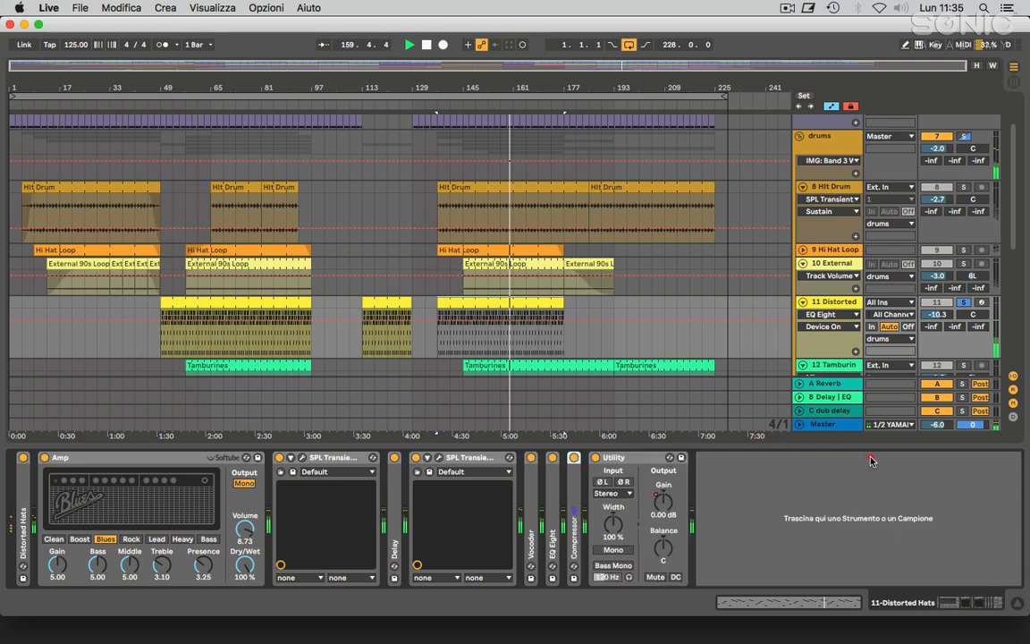
Step: Show the Utility Gain automation on the Distorted Hats track and examine its ramp around the middle clip
{"action": "left_click", "coordinate": [664, 502]}
{"action": "scroll", "coordinate": [483, 300], "scroll_direction": "down", "scroll_amount": 1}
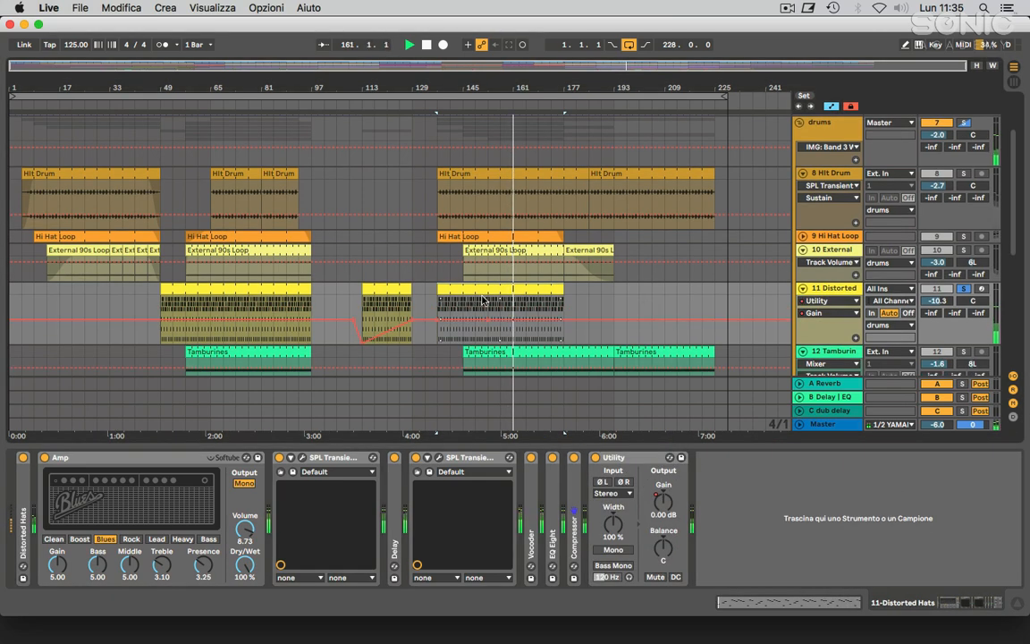
{"action": "left_click", "coordinate": [414, 302]}
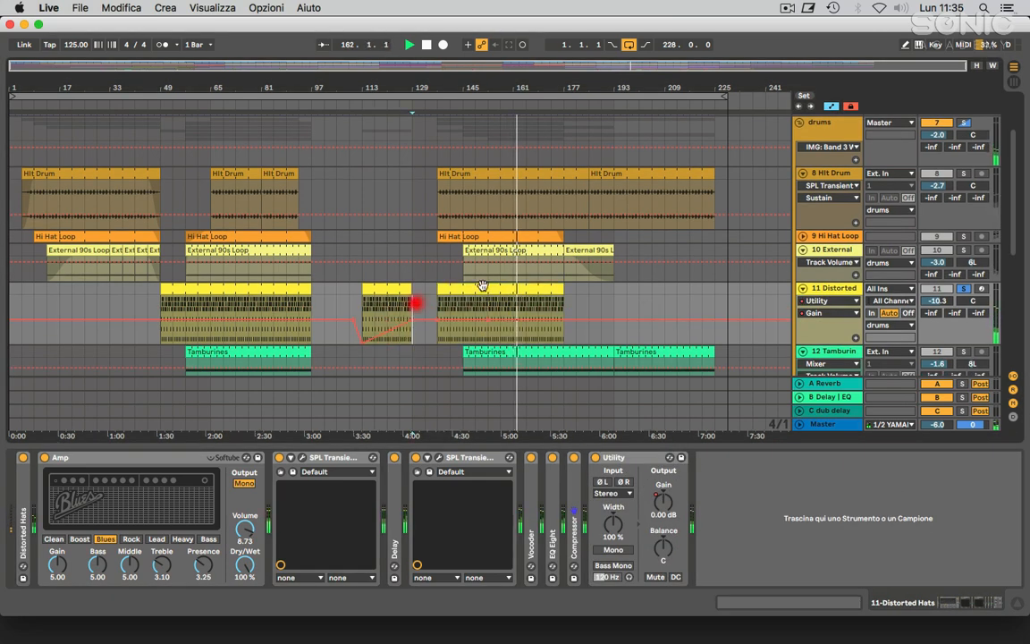
Step: Solo the Tamburines track, audition it while examining its effects chain, and fold the track
{"action": "scroll", "coordinate": [414, 301], "scroll_direction": "down", "scroll_amount": 5}
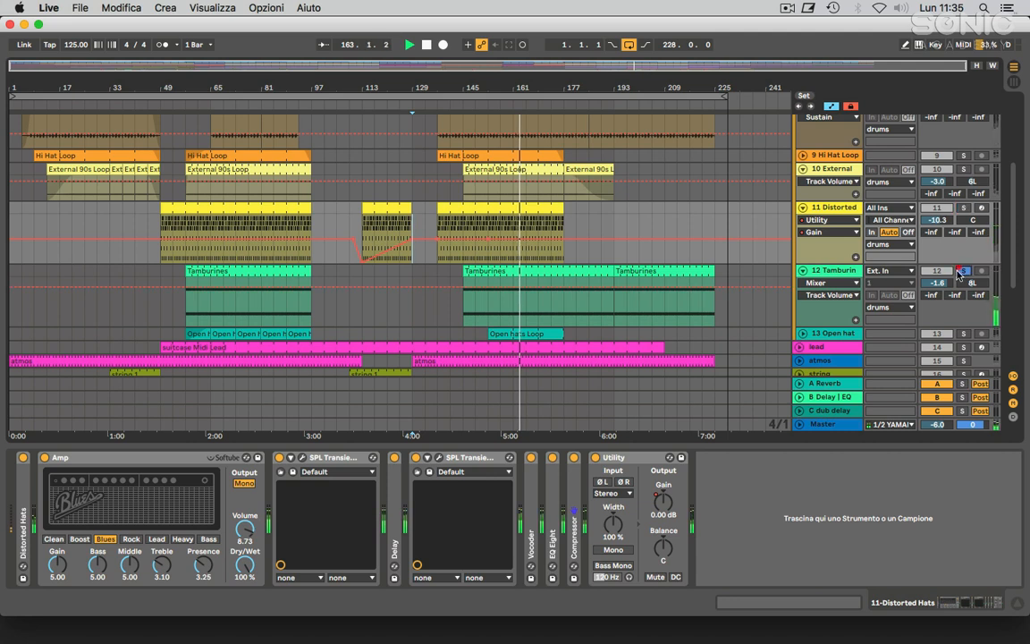
{"action": "left_click", "coordinate": [514, 315]}
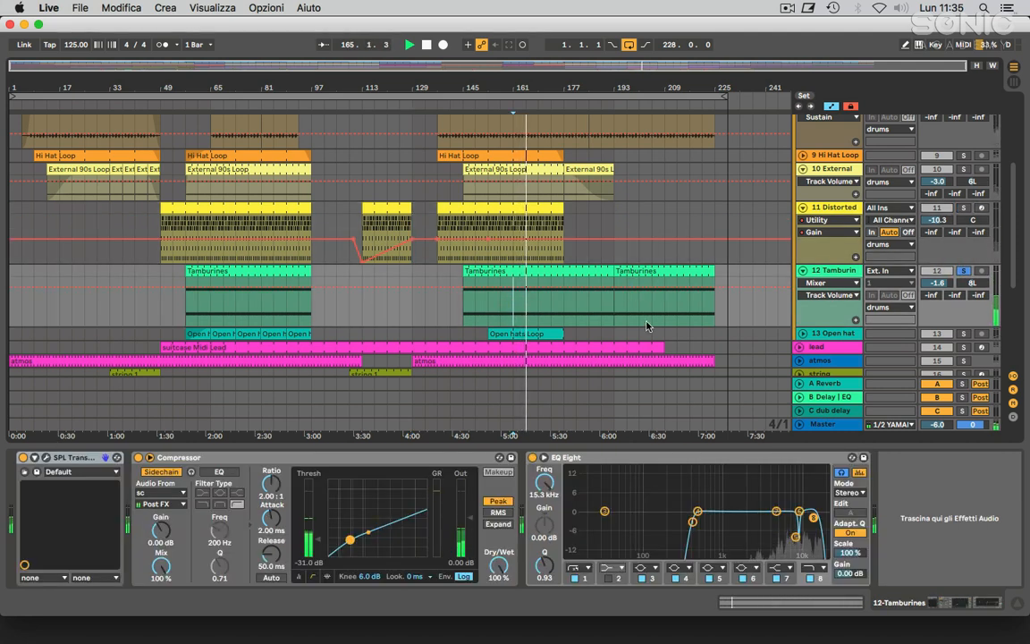
{"action": "left_click", "coordinate": [802, 270]}
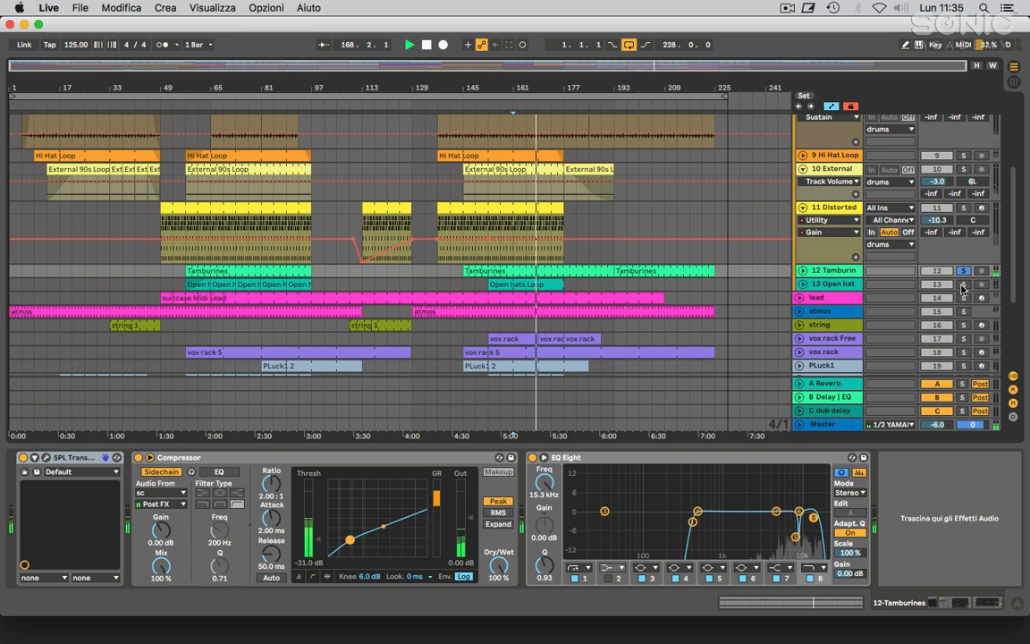
Step: Solo and unfold the Open hats track, and audition it with the second half of its last clip selected
{"action": "left_click", "coordinate": [803, 284]}
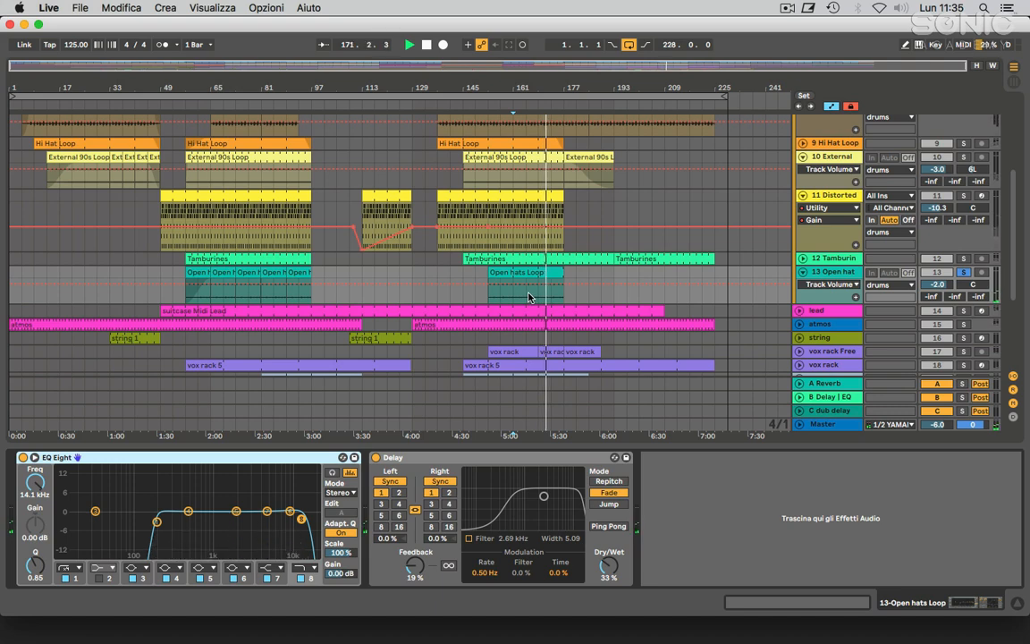
{"action": "left_click_drag", "start_coordinate": [528, 298], "coordinate": [564, 298]}
{"action": "scroll", "coordinate": [599, 300], "scroll_direction": "down", "scroll_amount": 3}
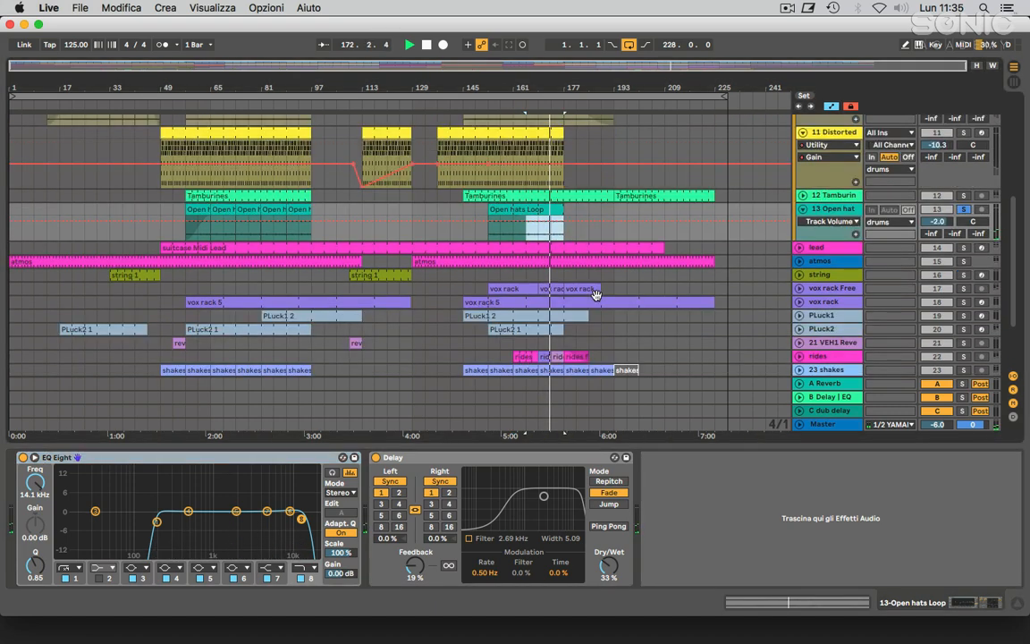
{"action": "scroll", "coordinate": [555, 269], "scroll_direction": "up", "scroll_amount": 1}
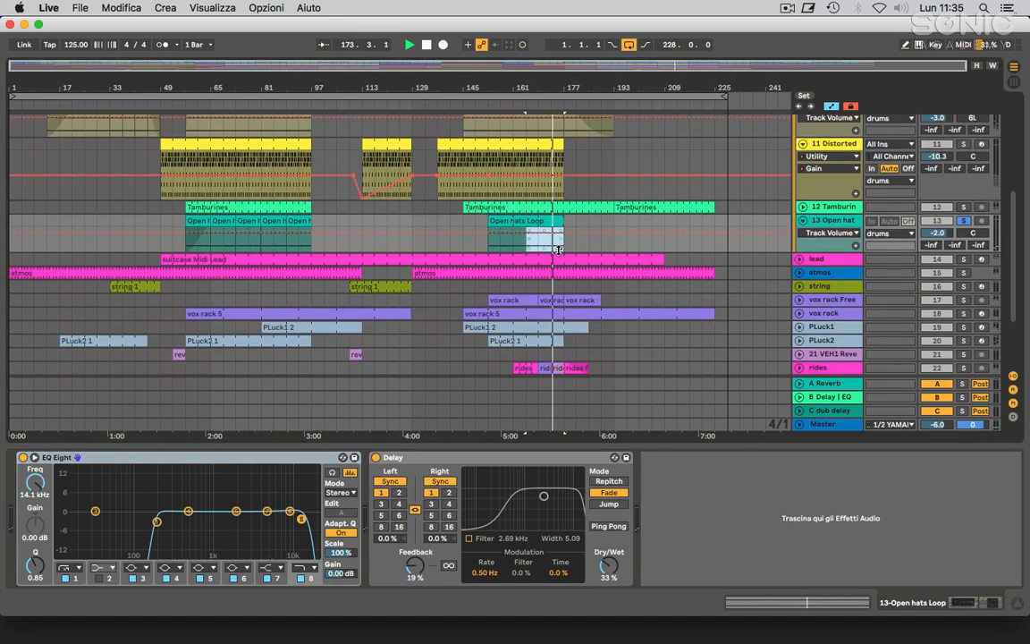
Step: Unfold the lead track, start playback from bar 157 and solo the lead
{"action": "left_click", "coordinate": [823, 259]}
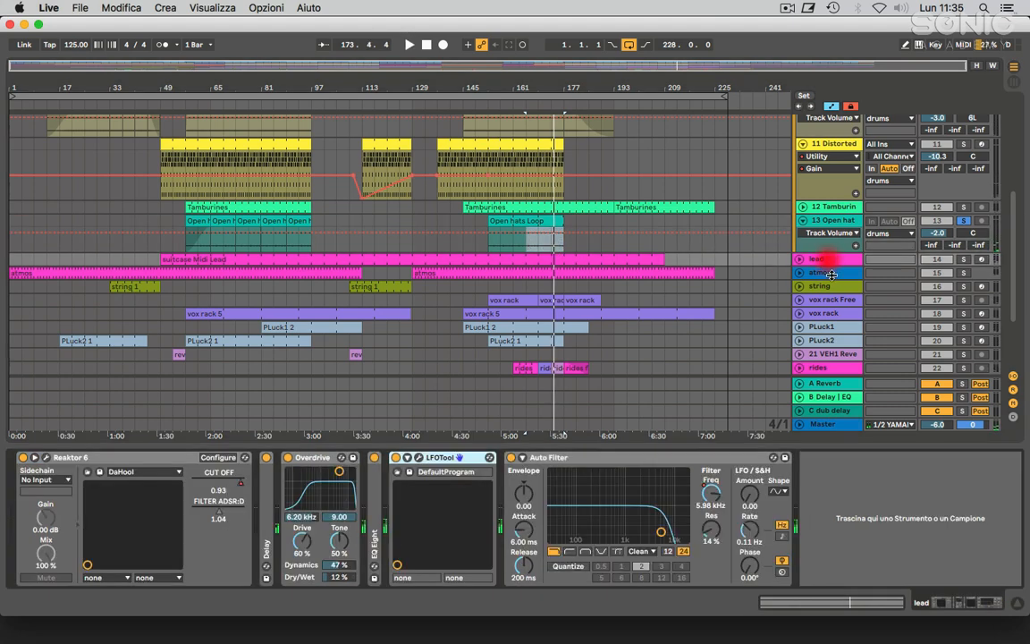
{"action": "left_click_drag", "start_coordinate": [830, 266], "coordinate": [833, 298]}
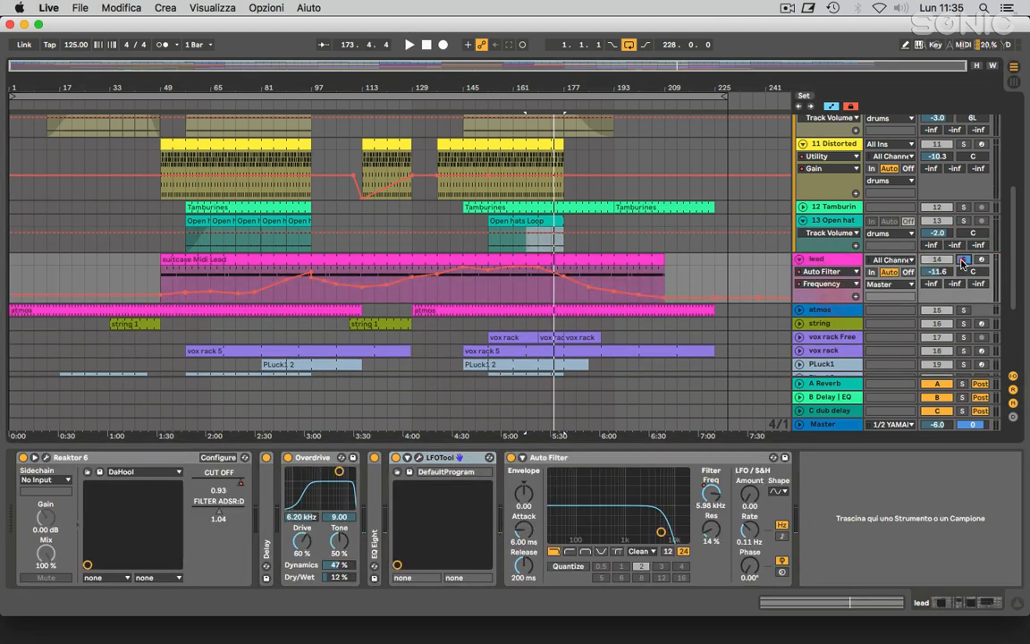
{"action": "left_click", "coordinate": [502, 298]}
{"action": "key", "text": "space"}
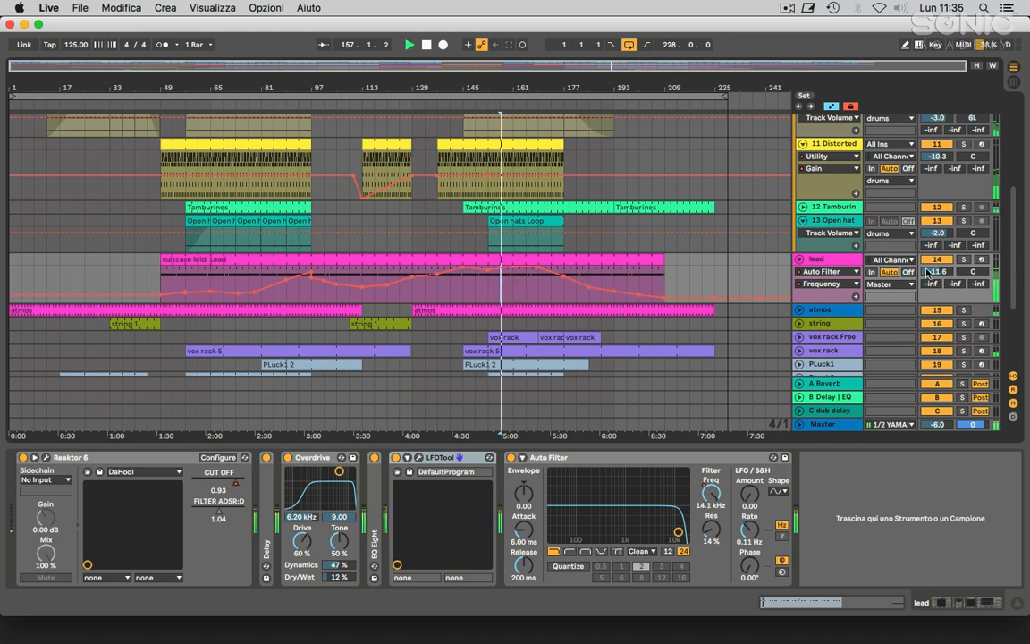
{"action": "left_click", "coordinate": [962, 261]}
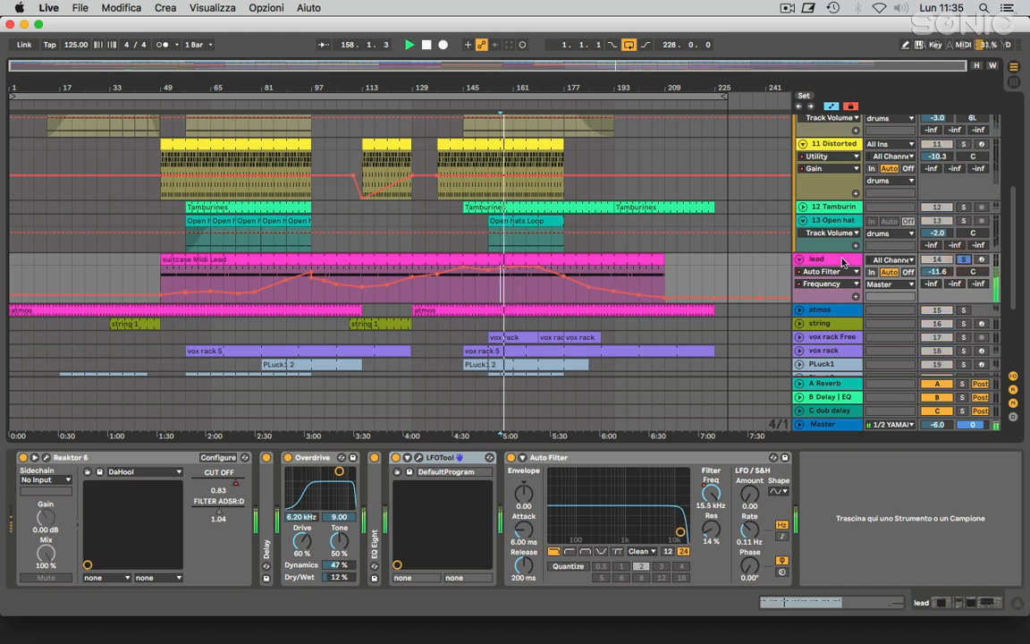
Step: Stop playback and open the suitcase Midi Lead clip to examine its MIDI notes
{"action": "key", "text": "space"}
{"action": "double_click", "coordinate": [587, 261]}
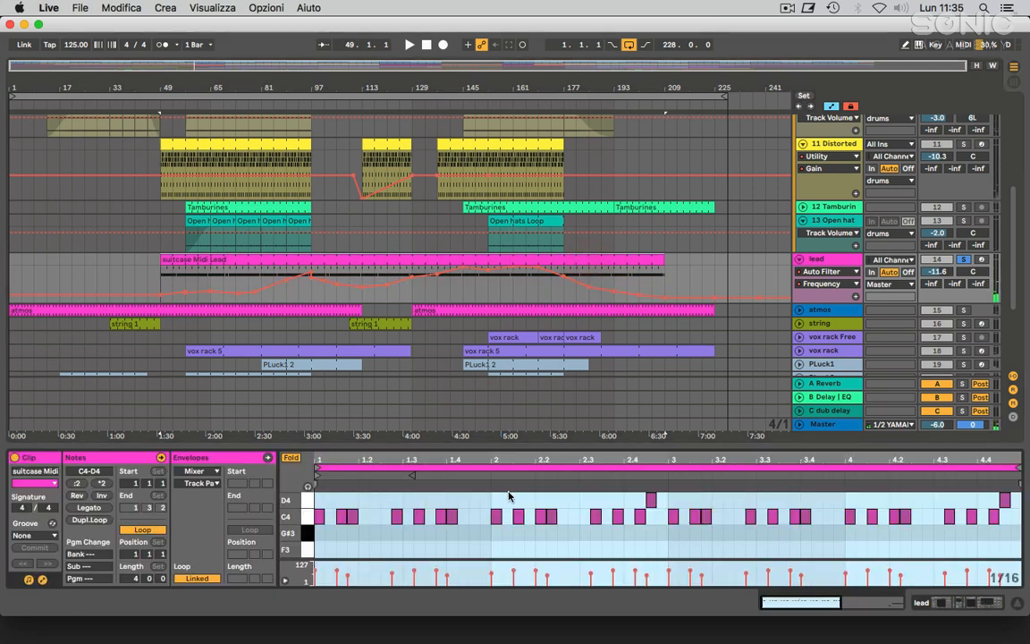
{"action": "left_click", "coordinate": [525, 502]}
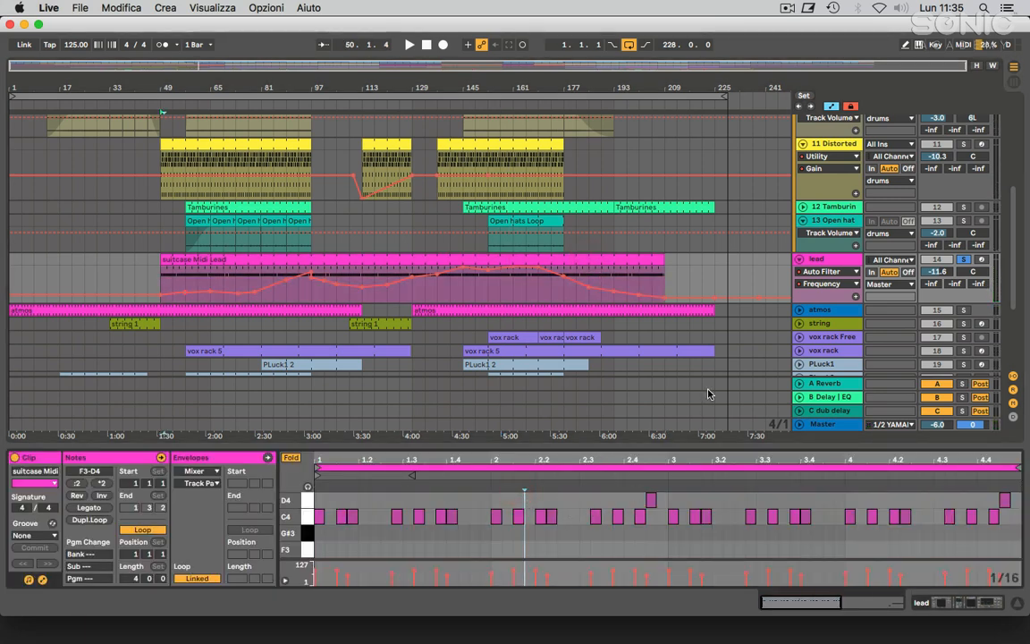
{"action": "left_click", "coordinate": [501, 260]}
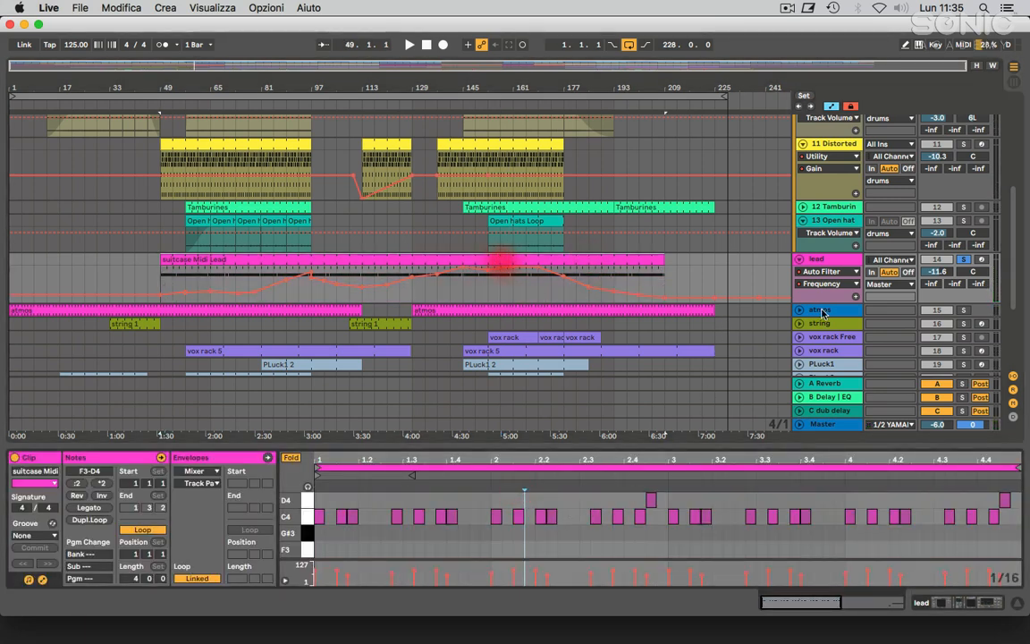
Step: Show the lead's device chain, open the Reaktor 6 plug-in window to examine the DaHool preset, and close it
{"action": "left_click", "coordinate": [817, 258]}
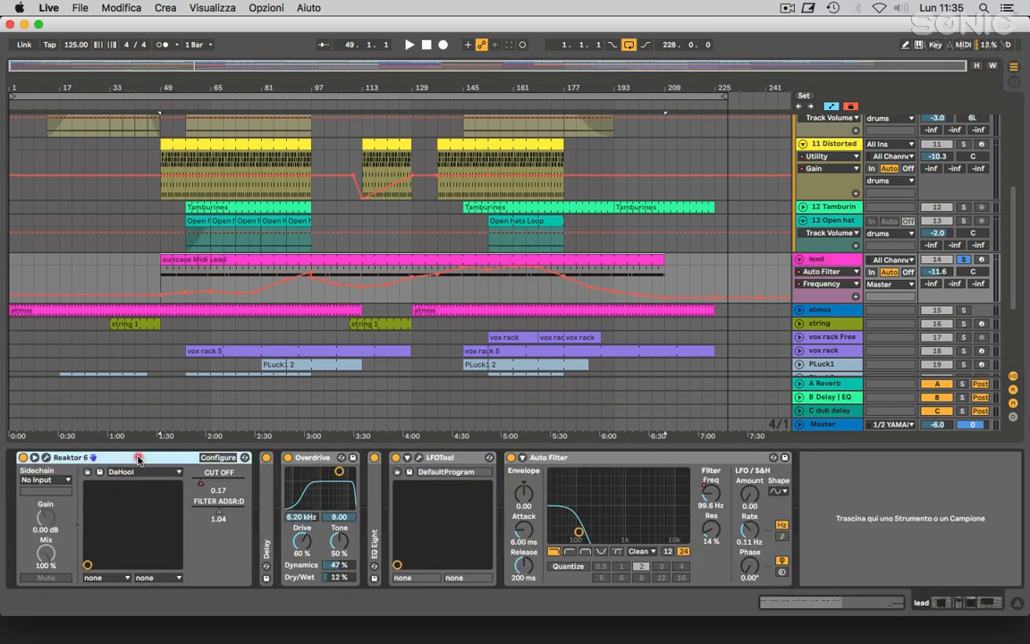
{"action": "left_click", "coordinate": [49, 458]}
{"action": "left_click", "coordinate": [220, 458]}
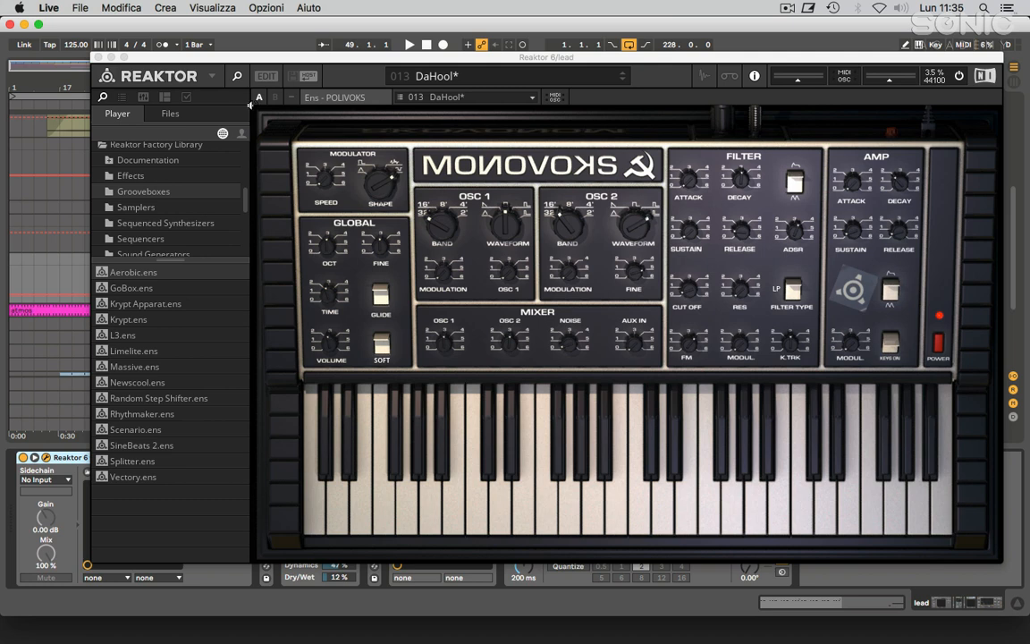
{"action": "left_click", "coordinate": [99, 57]}
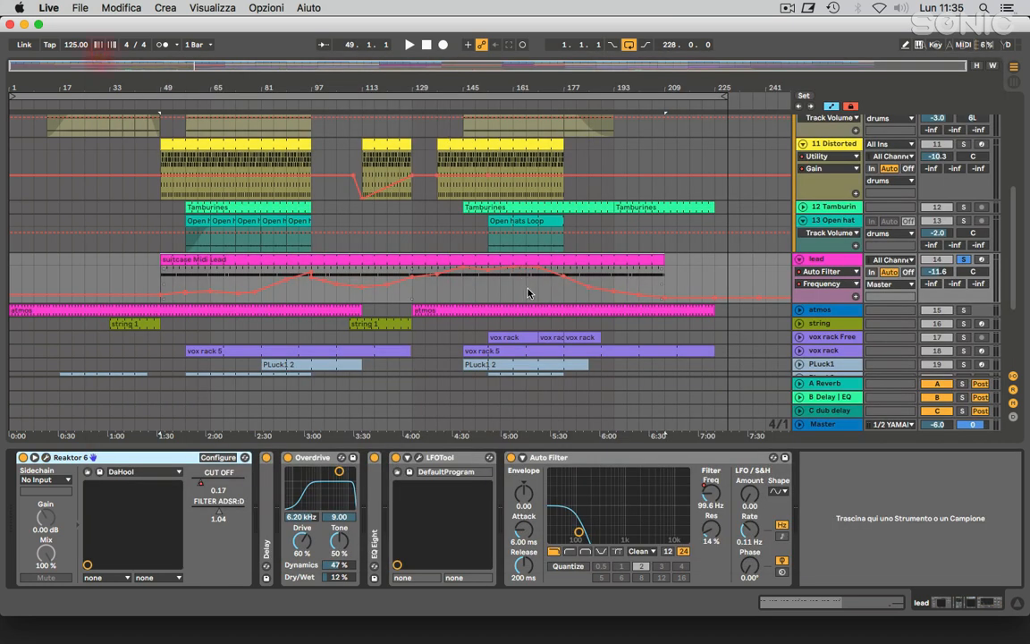
Step: Expand the lead's Delay and audition the lead from bar 157 while examining the Delay settings
{"action": "left_click", "coordinate": [529, 287]}
{"action": "double_click", "coordinate": [268, 500]}
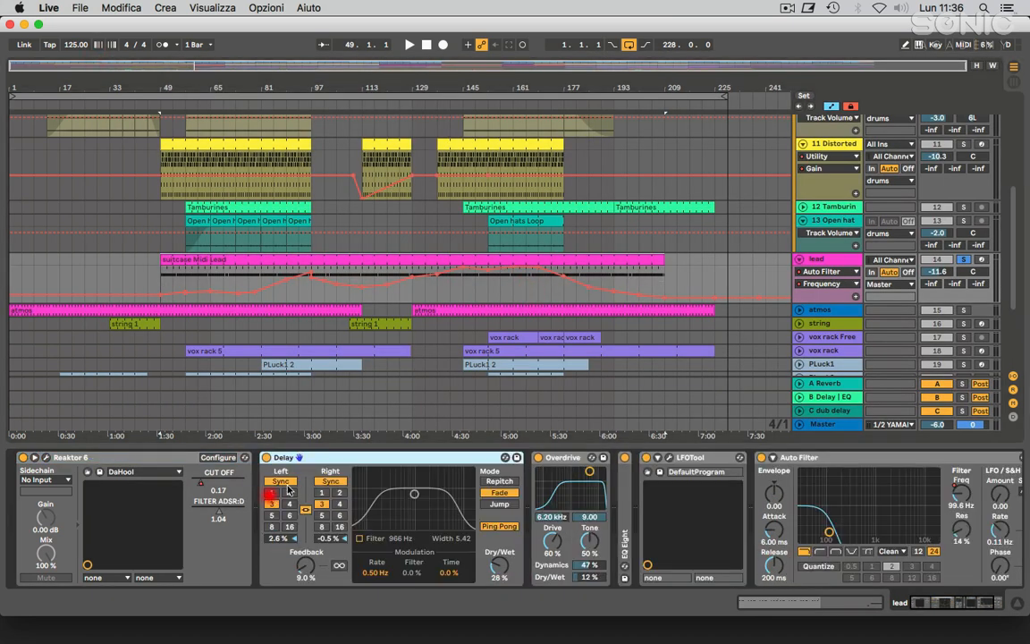
{"action": "left_click", "coordinate": [500, 293]}
{"action": "key", "text": "space"}
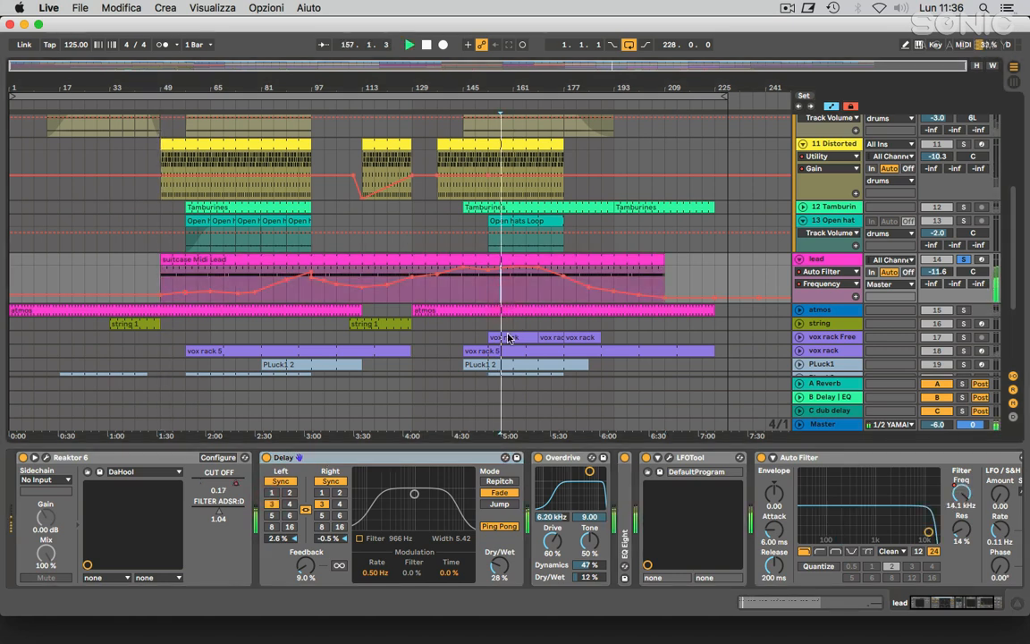
{"action": "left_click", "coordinate": [413, 458]}
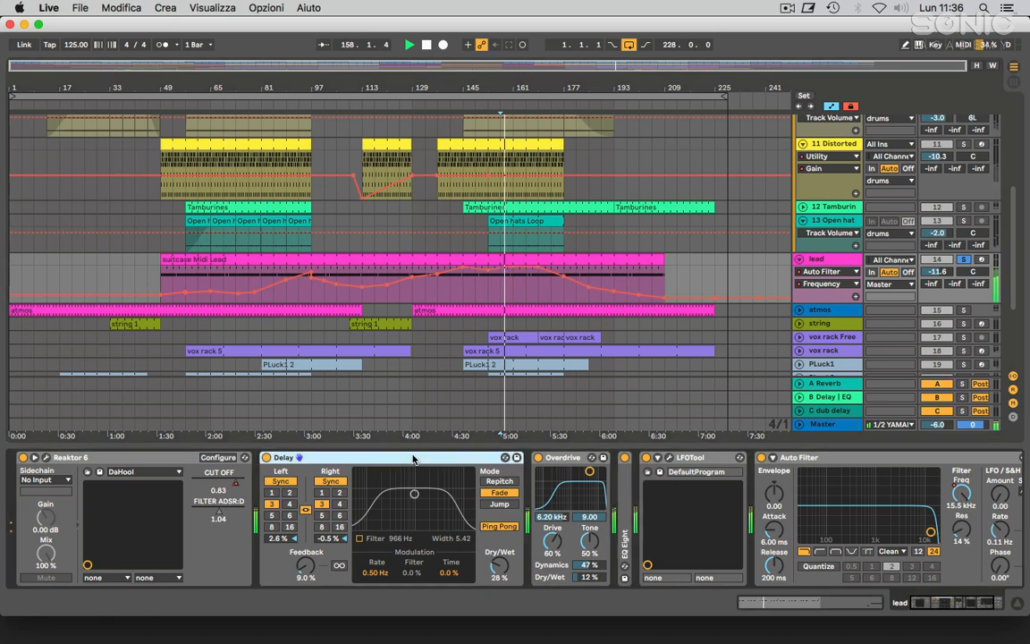
Step: Audition the lead from bar 157 again, comparing the sound with the Overdrive bypassed and reactivated
{"action": "left_click", "coordinate": [563, 460]}
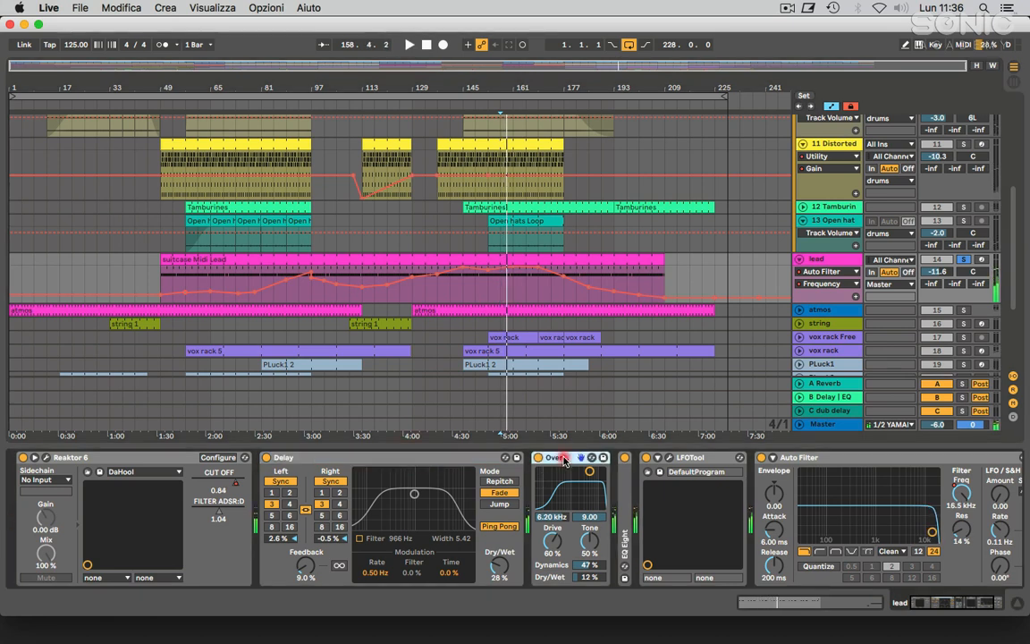
{"action": "left_click", "coordinate": [563, 460]}
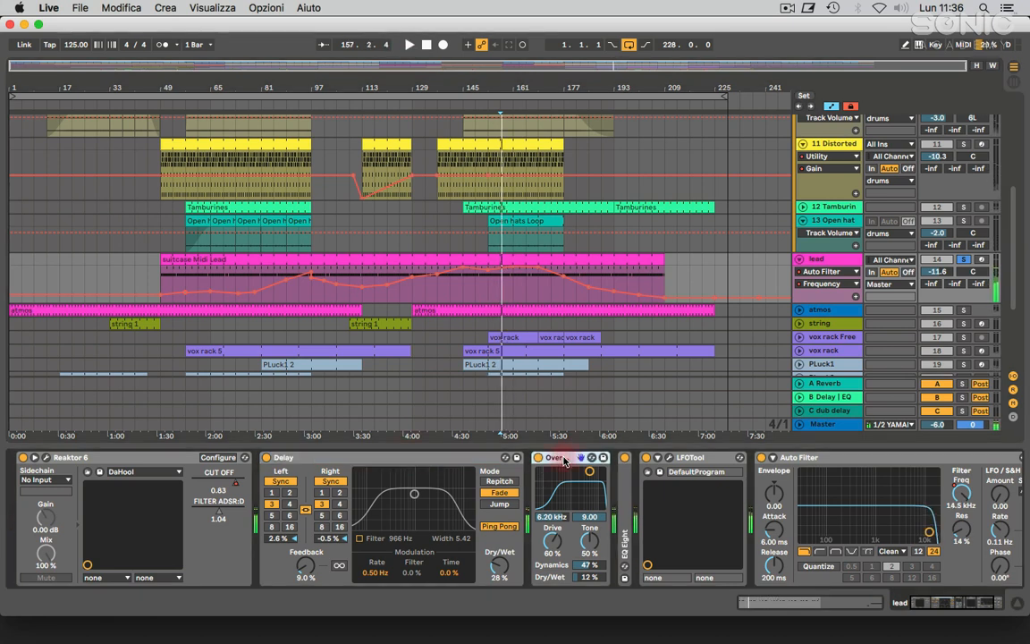
{"action": "double_click", "coordinate": [564, 460]}
{"action": "double_click", "coordinate": [537, 489]}
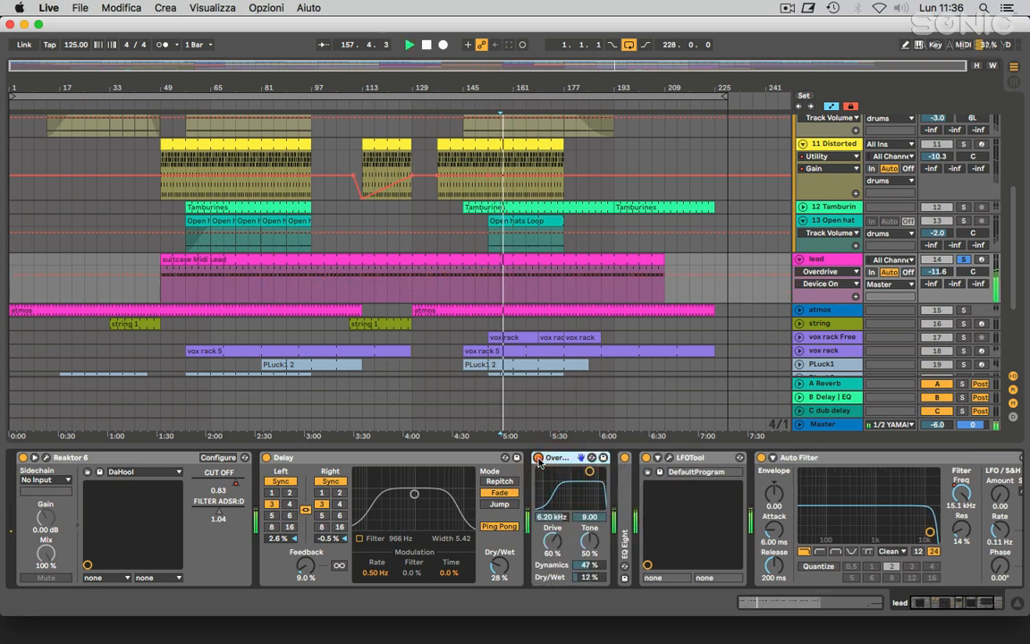
Step: Collapse the Delay, expand the lead's EQ Eight to examine the low-cut frequency of band 1, and collapse it again
{"action": "left_click", "coordinate": [437, 458]}
{"action": "double_click", "coordinate": [439, 458]}
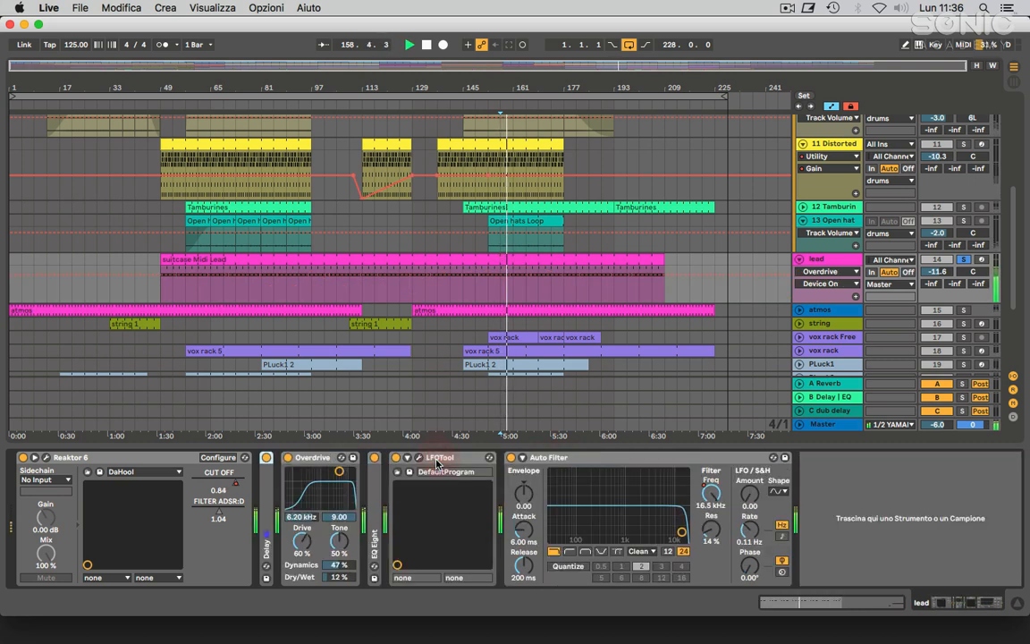
{"action": "double_click", "coordinate": [374, 488]}
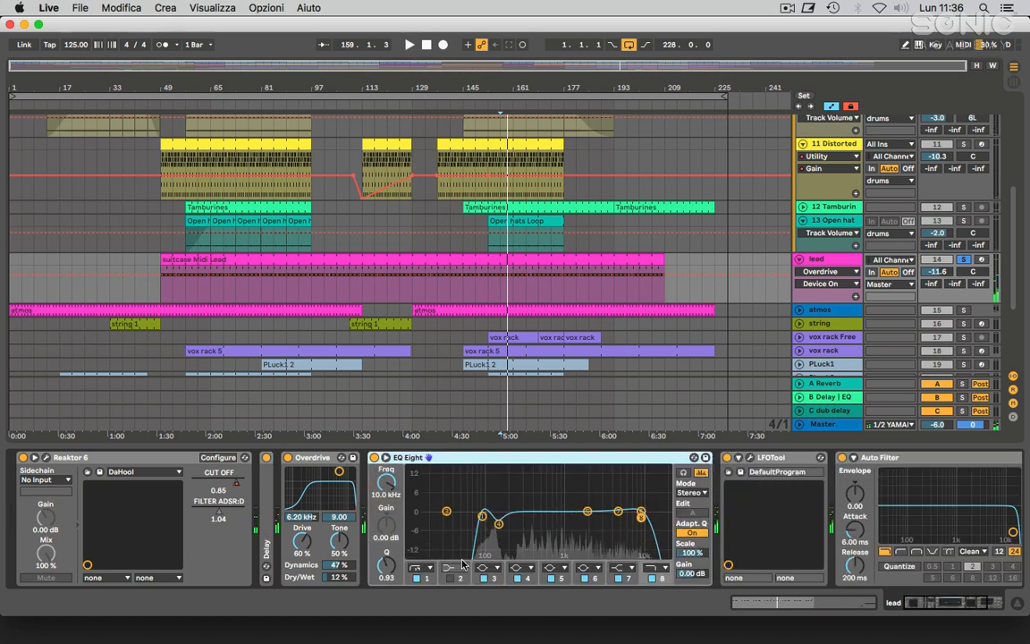
{"action": "left_click", "coordinate": [430, 578]}
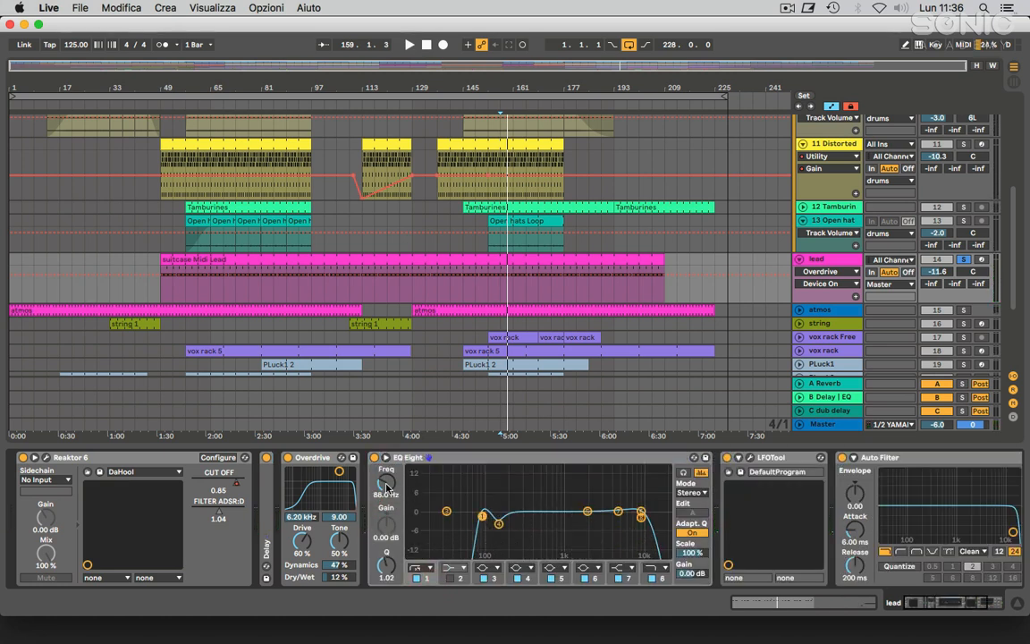
{"action": "double_click", "coordinate": [486, 456]}
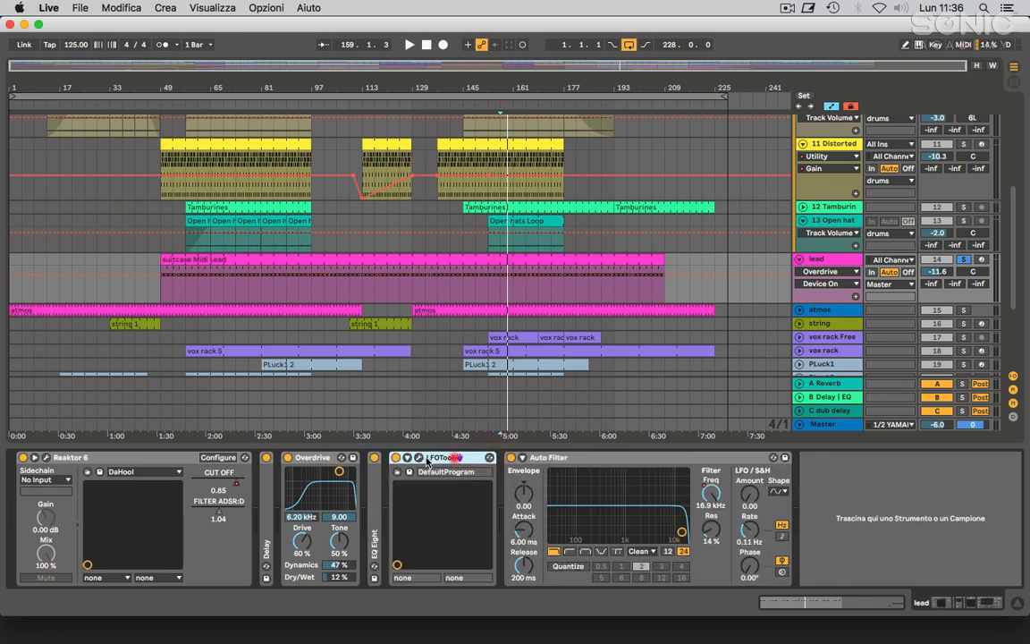
Step: Open the LFOTool window on the lead, examine its volume curve during playback, close the window and stop playback
{"action": "left_click", "coordinate": [418, 457]}
{"action": "key", "text": "space"}
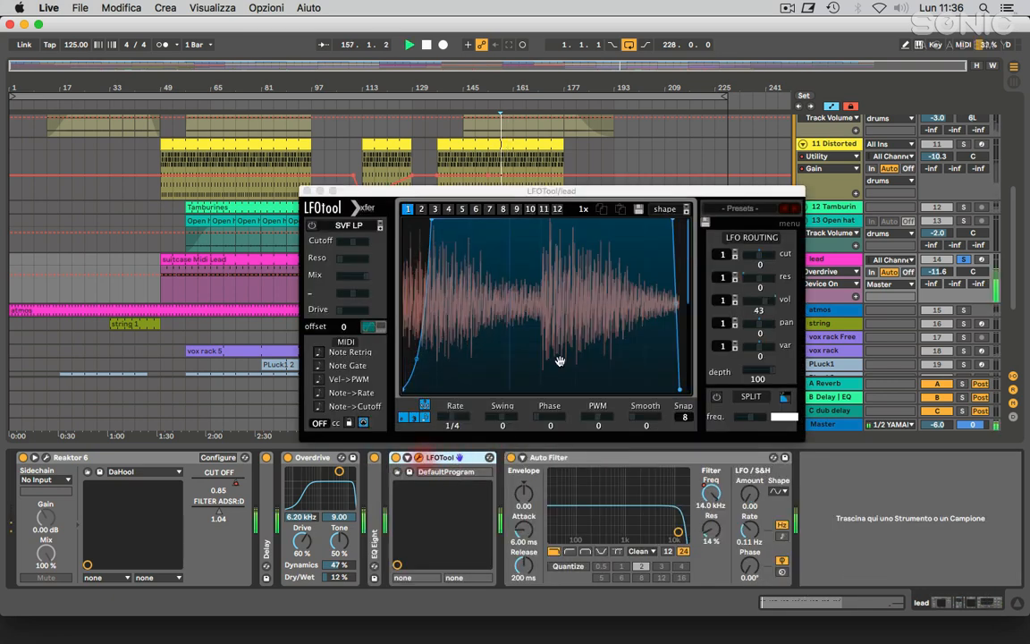
{"action": "left_click", "coordinate": [430, 222]}
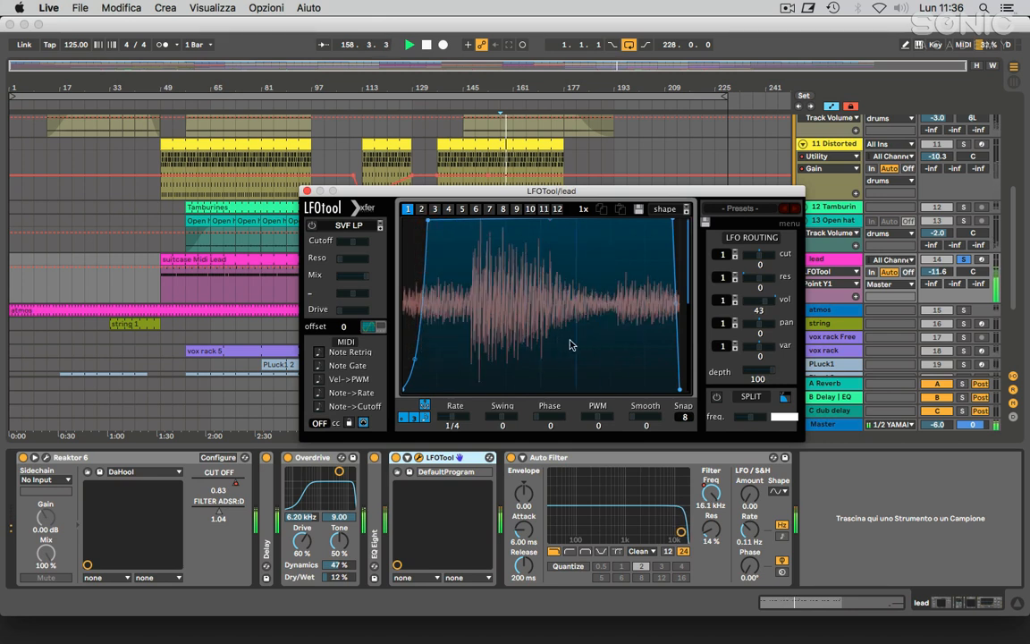
{"action": "left_click", "coordinate": [307, 192]}
{"action": "key", "text": "space"}
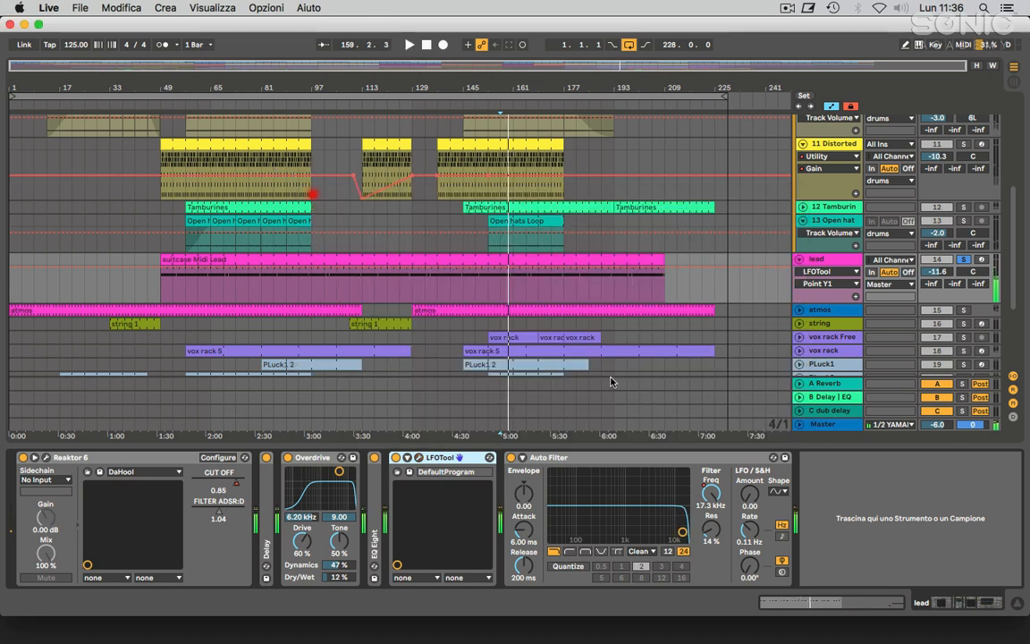
Step: Display the lead's Auto Filter Frequency automation and audition the lead at different points along its curve, including bars 81 and 169
{"action": "left_click", "coordinate": [609, 457]}
{"action": "key", "text": "space"}
{"action": "left_click", "coordinate": [712, 494]}
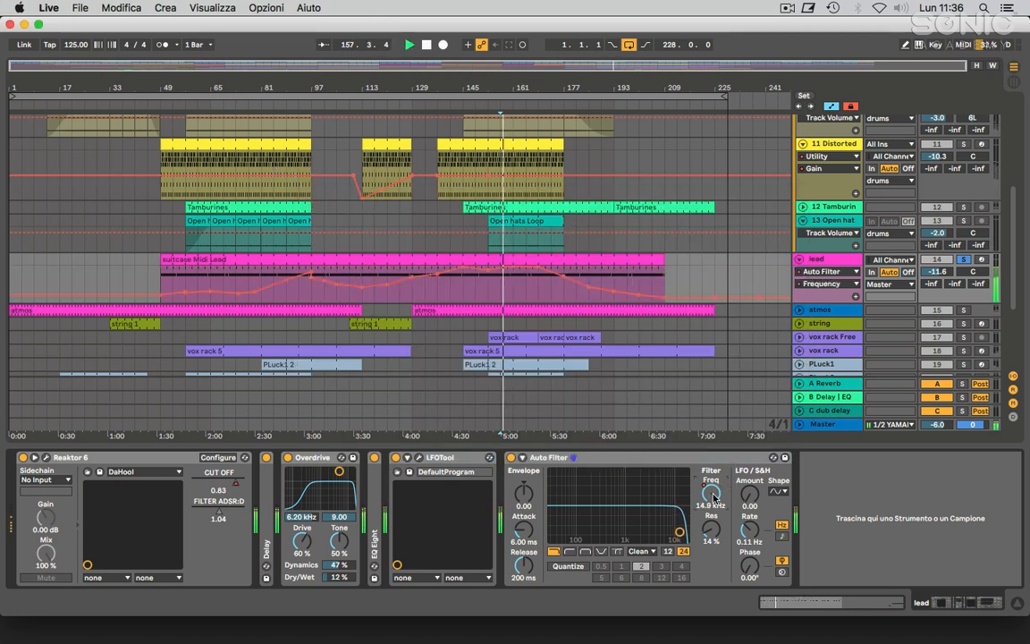
{"action": "key", "text": "space"}
{"action": "left_click", "coordinate": [265, 279]}
{"action": "key", "text": "space"}
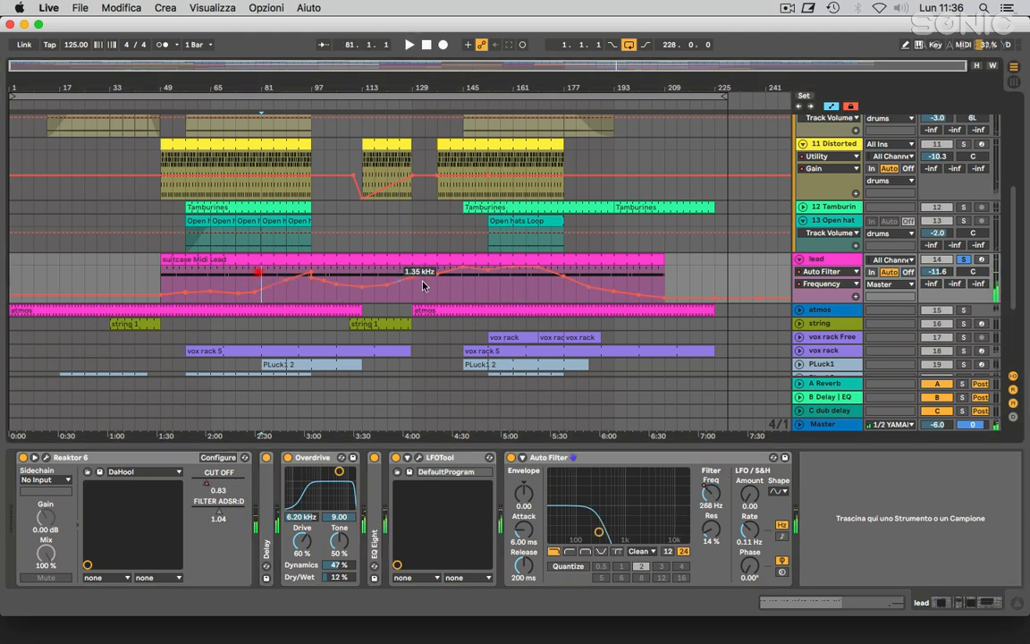
{"action": "left_click", "coordinate": [540, 294]}
{"action": "key", "text": "space"}
{"action": "key", "text": "space"}
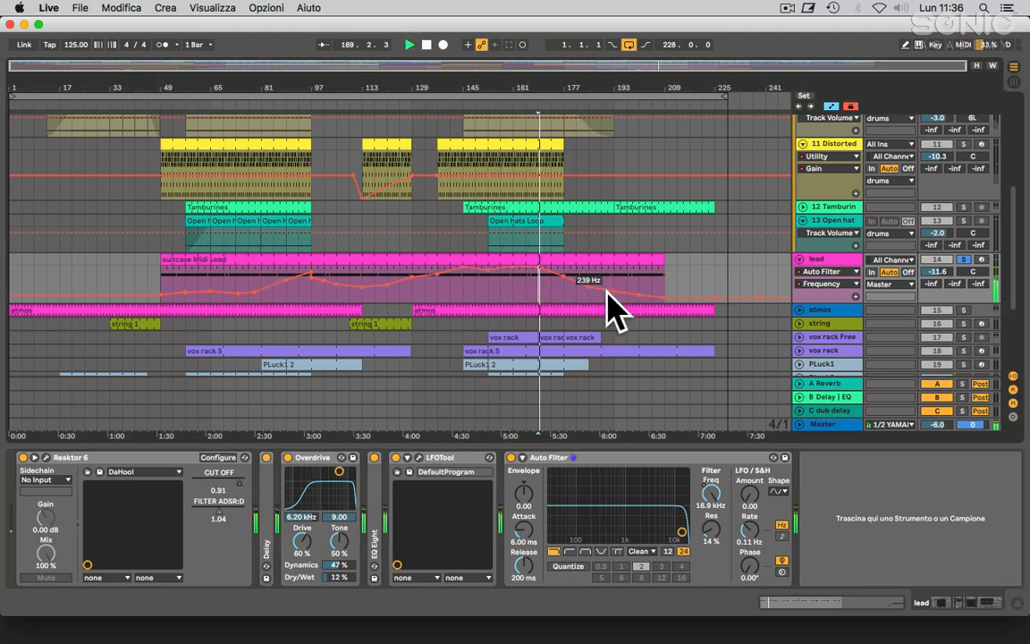
{"action": "key", "text": "space"}
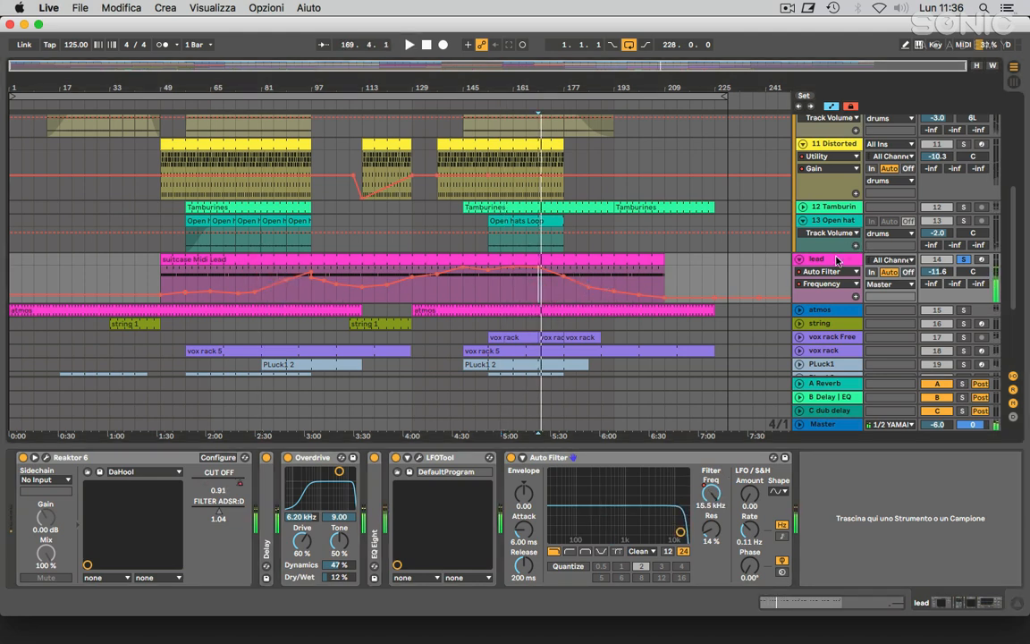
Step: Select the atmos track, enlarge it in the arrangement and bypass its entire effects chain from Kore2 FX to Auto Filter
{"action": "left_click", "coordinate": [830, 313]}
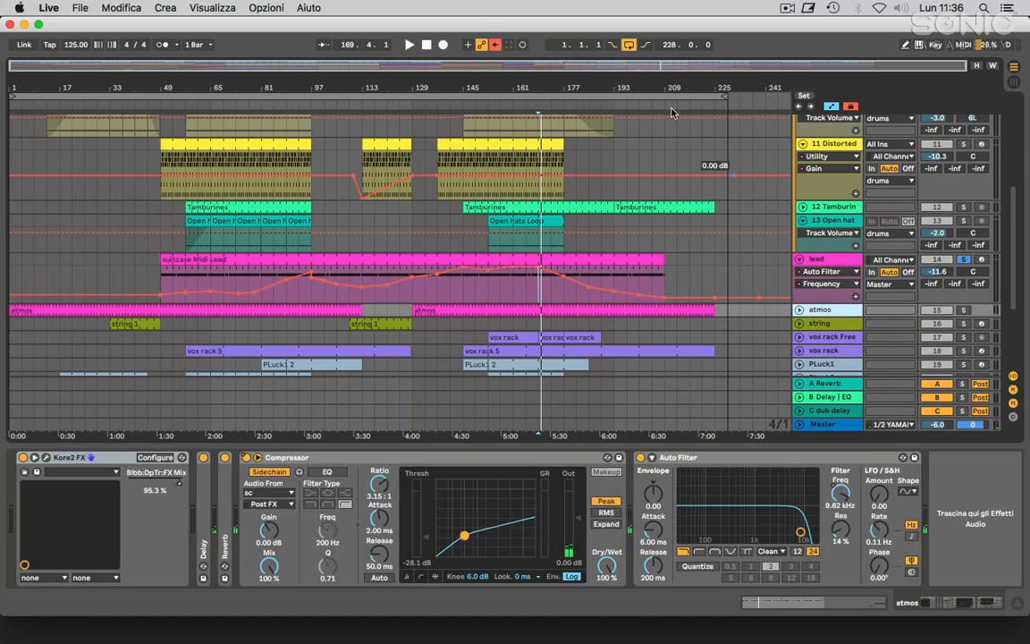
{"action": "left_click_drag", "start_coordinate": [853, 319], "coordinate": [856, 352]}
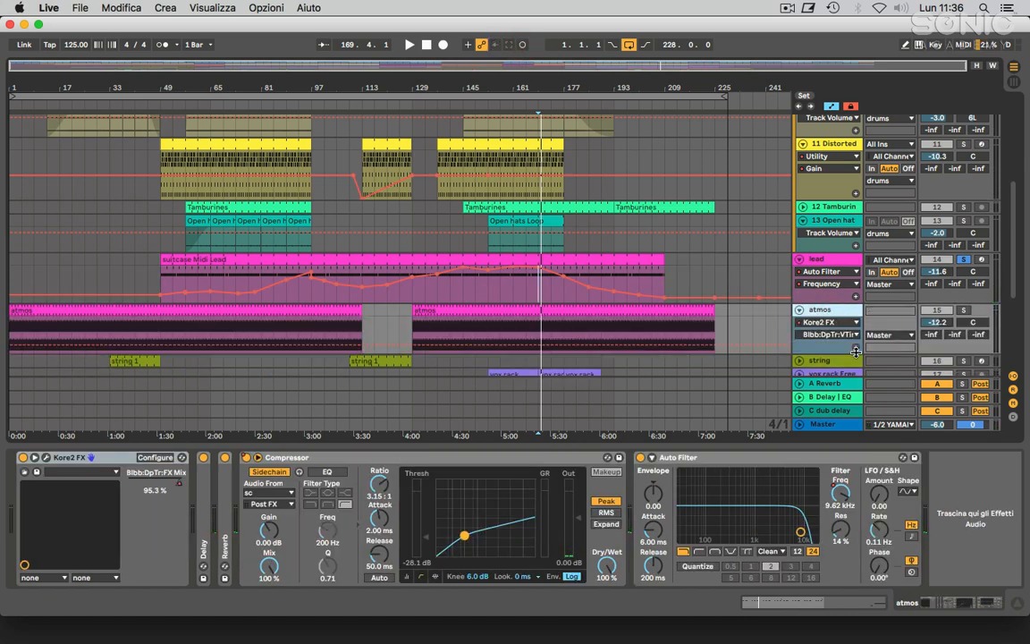
{"action": "scroll", "coordinate": [701, 319], "scroll_direction": "down", "scroll_amount": 3}
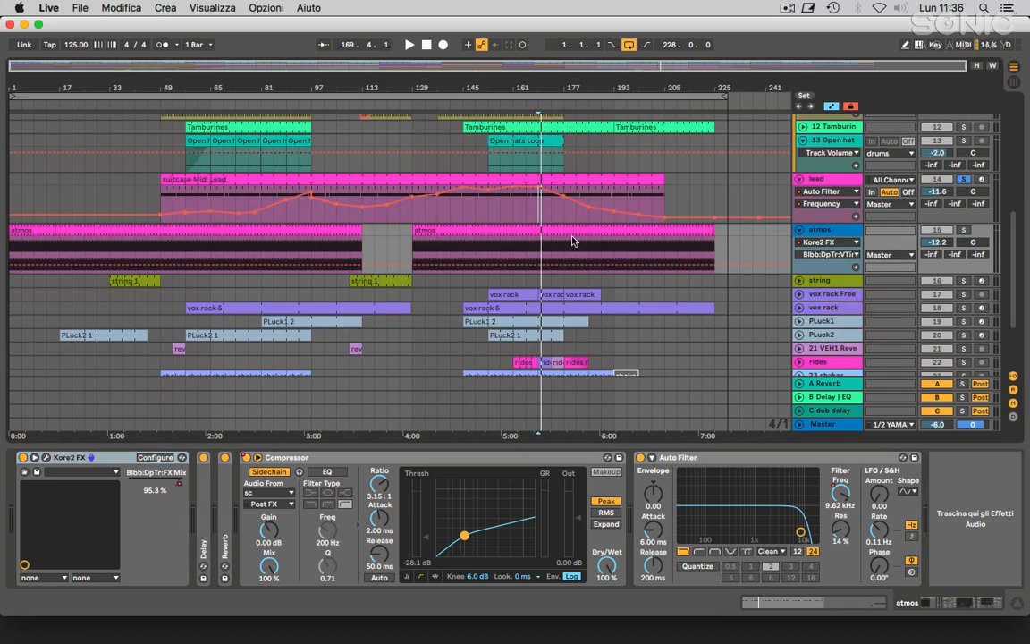
{"action": "left_click", "coordinate": [571, 223]}
{"action": "left_click", "coordinate": [725, 458], "text": "shift"}
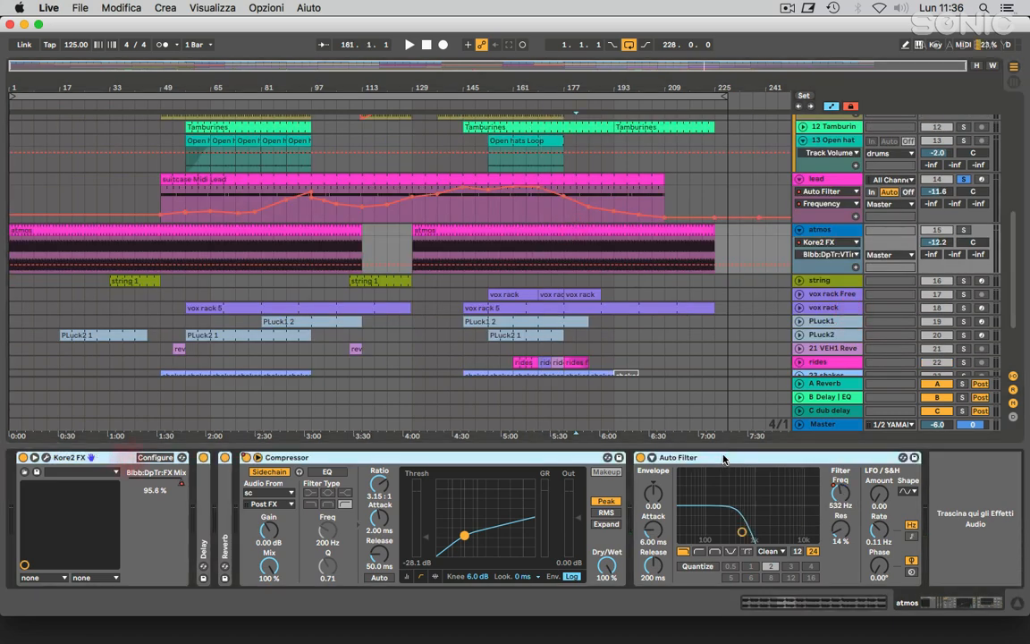
{"action": "key", "text": "0"}
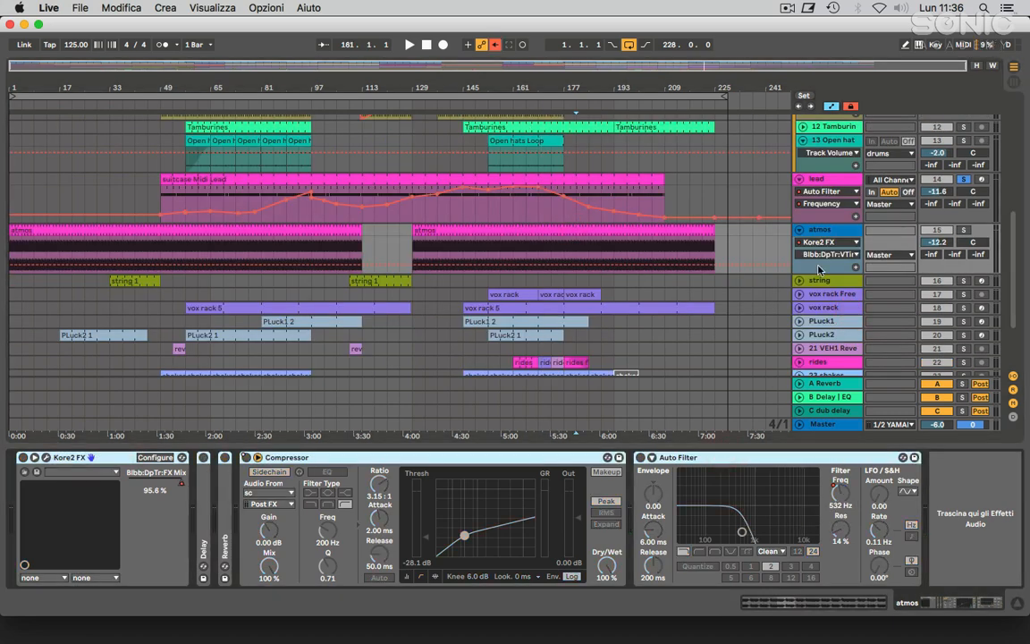
Step: Solo the atmos track and audition it from bar 165 with its effects bypassed
{"action": "left_click", "coordinate": [966, 229]}
{"action": "left_click", "coordinate": [522, 212]}
{"action": "key", "text": "space"}
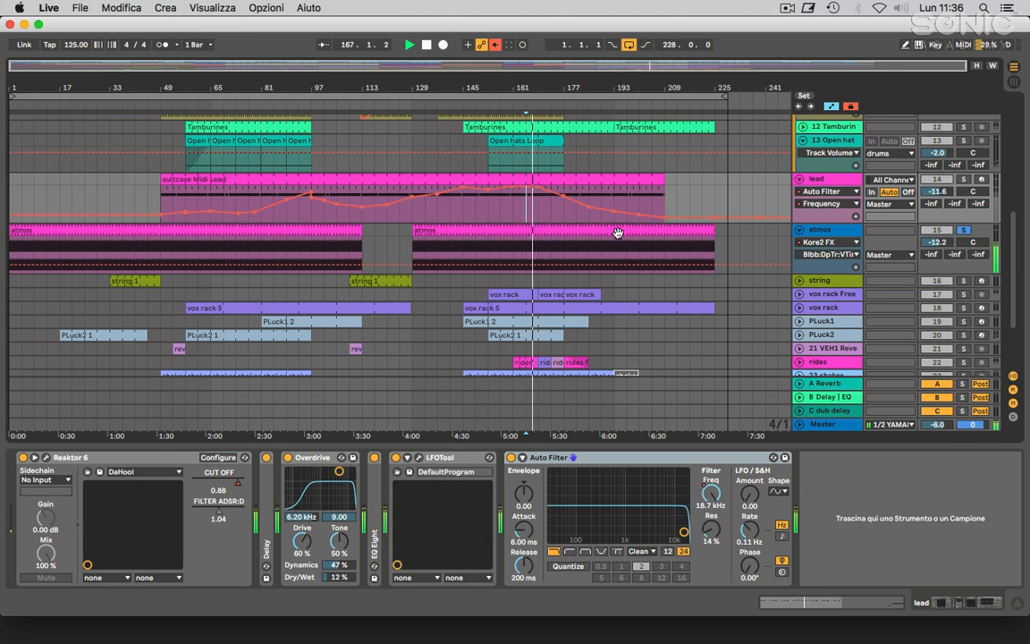
Step: Reactivate the atmos track's Kore2 FX, open its plug-in window to examine the Blubberfest settings and close the window
{"action": "left_click", "coordinate": [817, 230]}
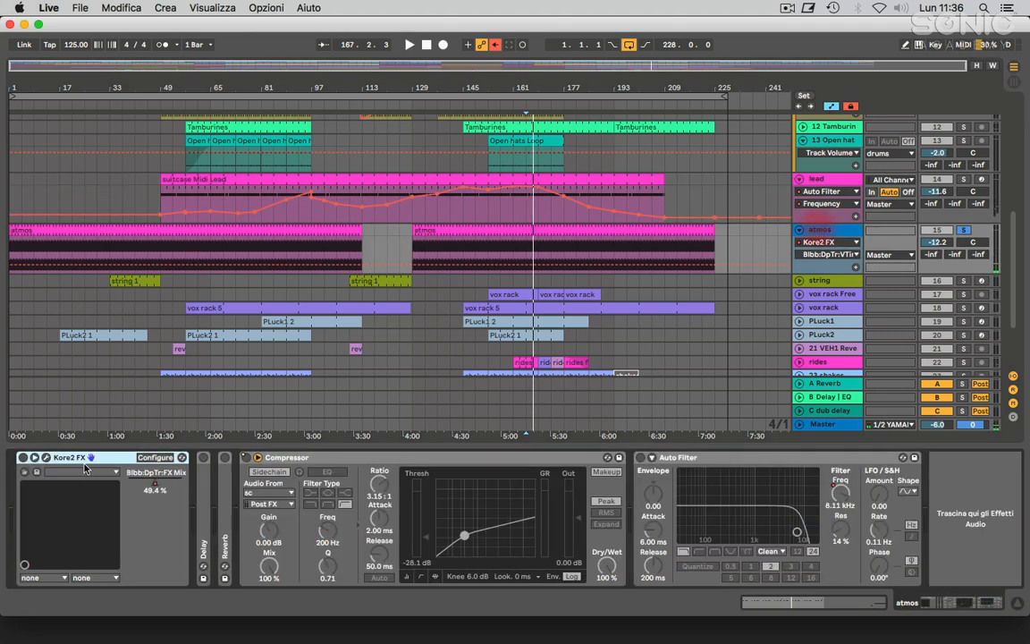
{"action": "key", "text": "0"}
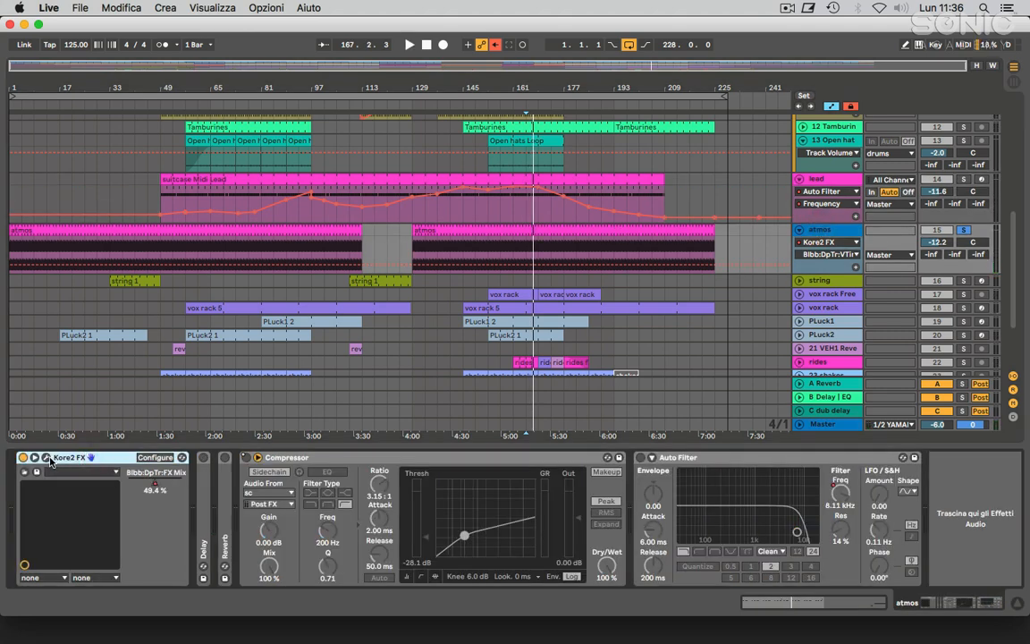
{"action": "left_click", "coordinate": [47, 458]}
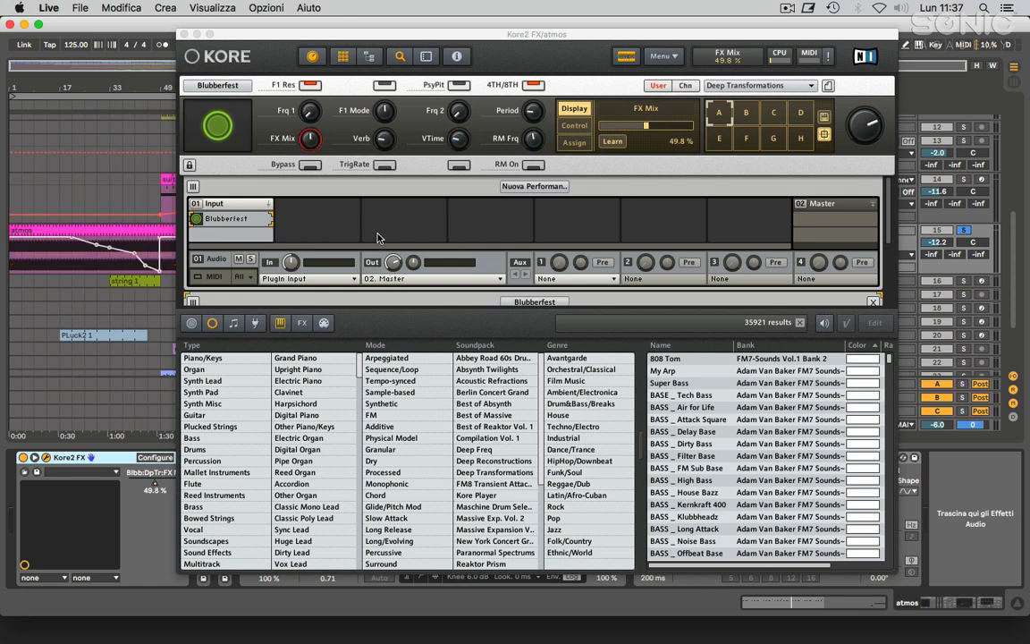
{"action": "left_click", "coordinate": [184, 35]}
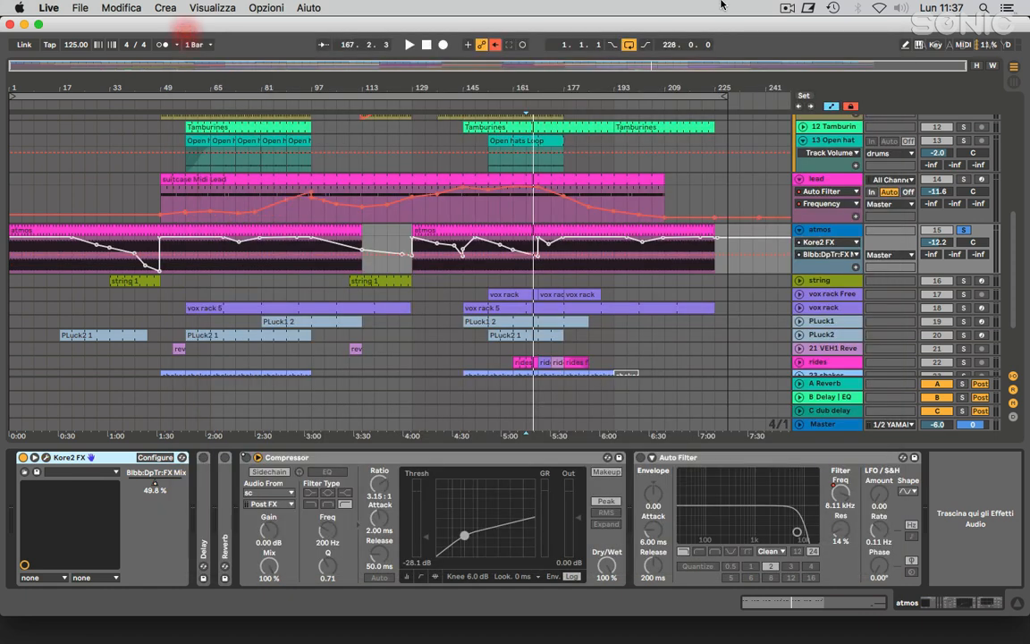
Step: Re-enable the overridden automation and audition the soloed atmos from bar 93 with Kore2 FX active
{"action": "left_click", "coordinate": [494, 48]}
{"action": "left_click", "coordinate": [301, 268]}
{"action": "key", "text": "space"}
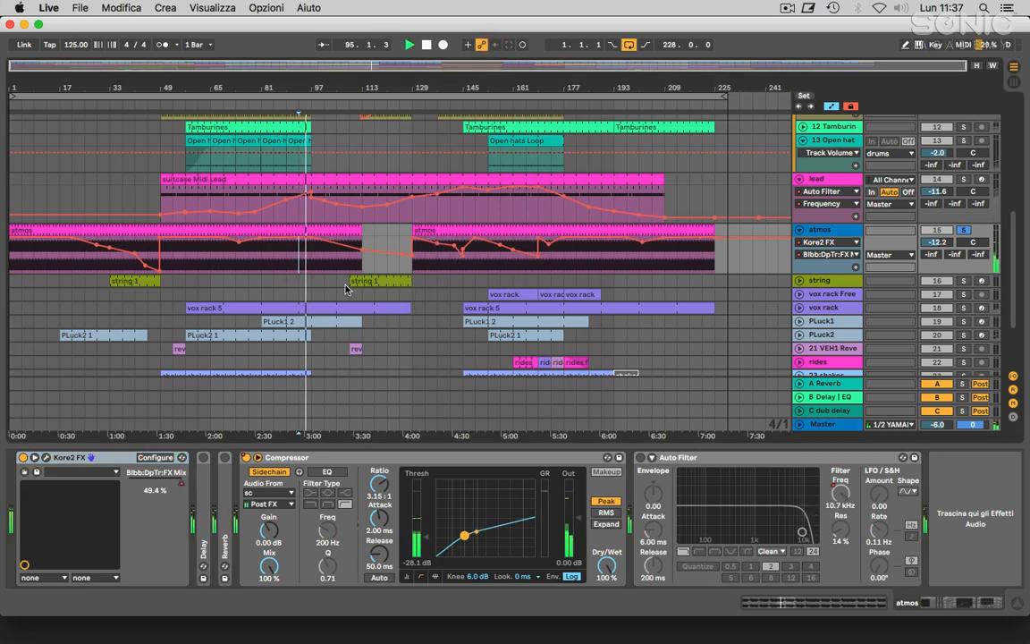
Step: Reactivate the atmos track's Delay during playback, expand it to examine its settings and collapse it again
{"action": "left_click", "coordinate": [203, 458]}
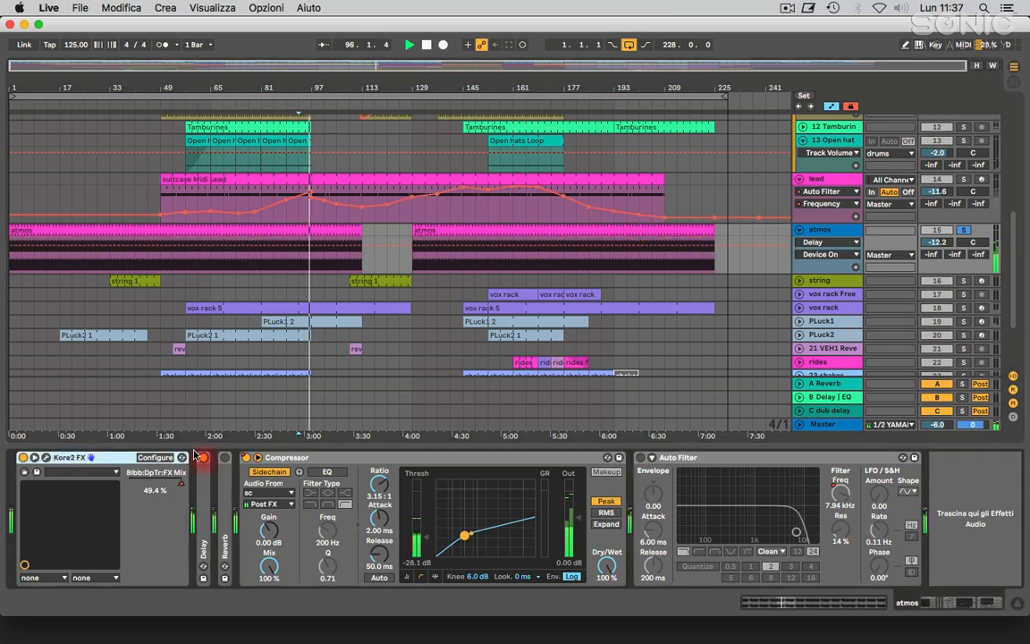
{"action": "double_click", "coordinate": [206, 484]}
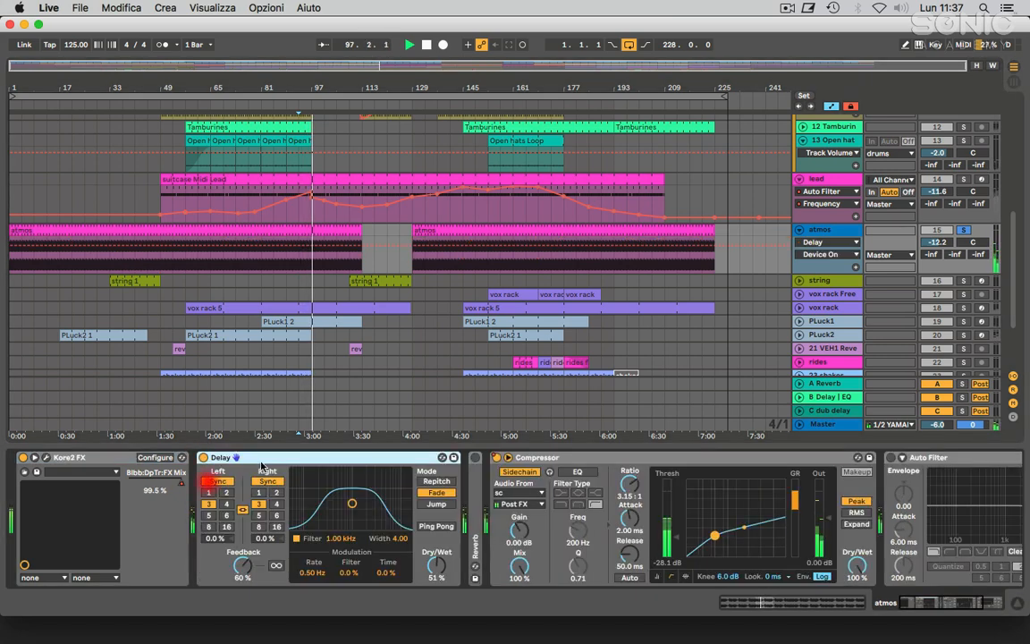
{"action": "double_click", "coordinate": [358, 460]}
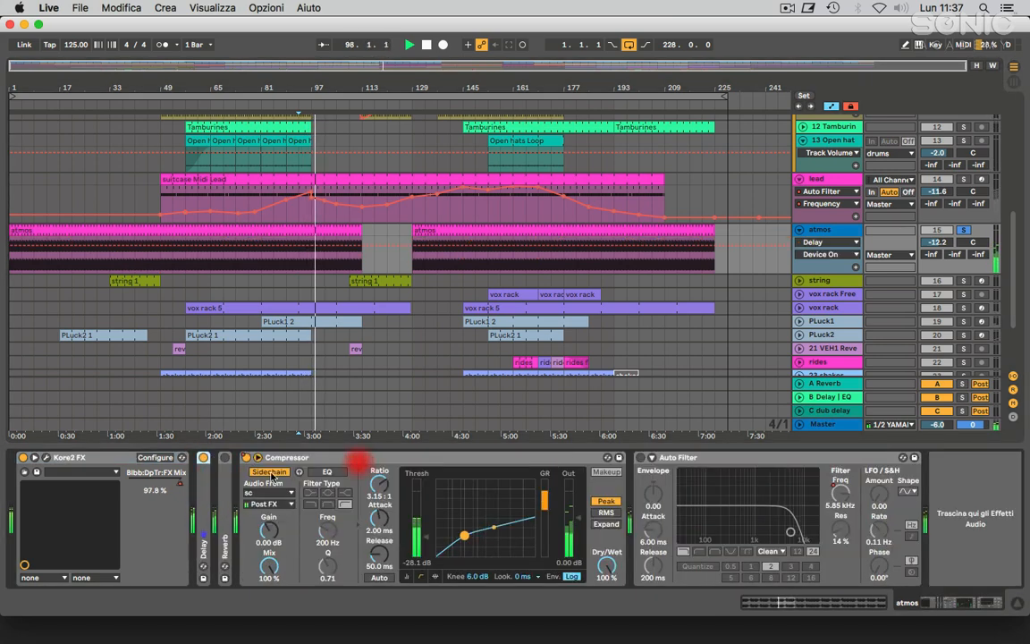
Step: Reactivate the atmos track's Reverb, expand it to examine its settings and stop playback
{"action": "left_click", "coordinate": [225, 457]}
{"action": "double_click", "coordinate": [226, 478]}
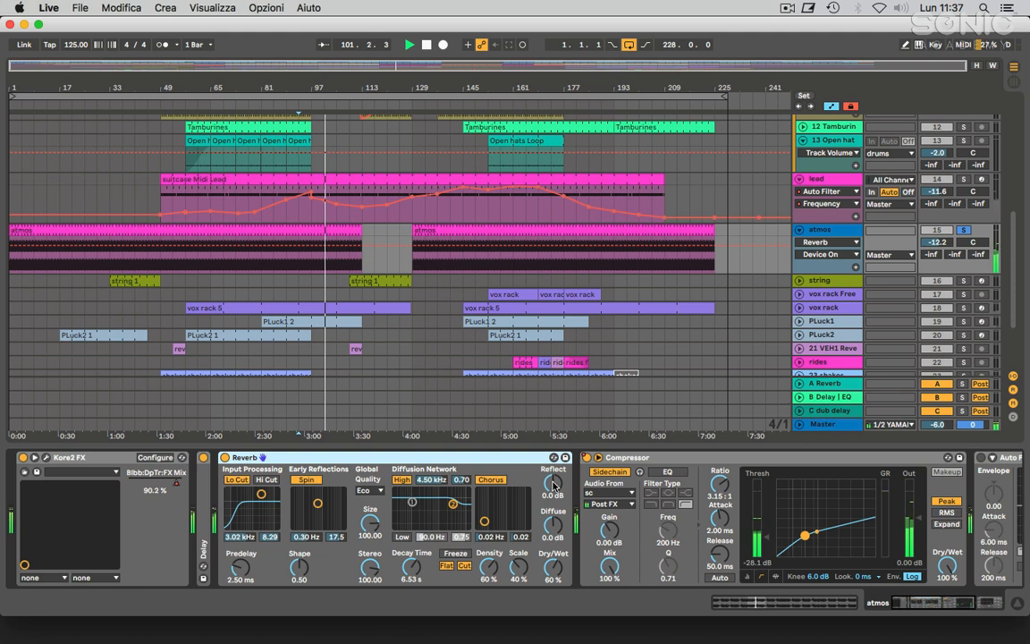
{"action": "key", "text": "space"}
Step: Collapse the atmos track's Compressor, reactivate its Auto Filter and audition the track while displaying the filter's Frequency automation
{"action": "left_click", "coordinate": [642, 458]}
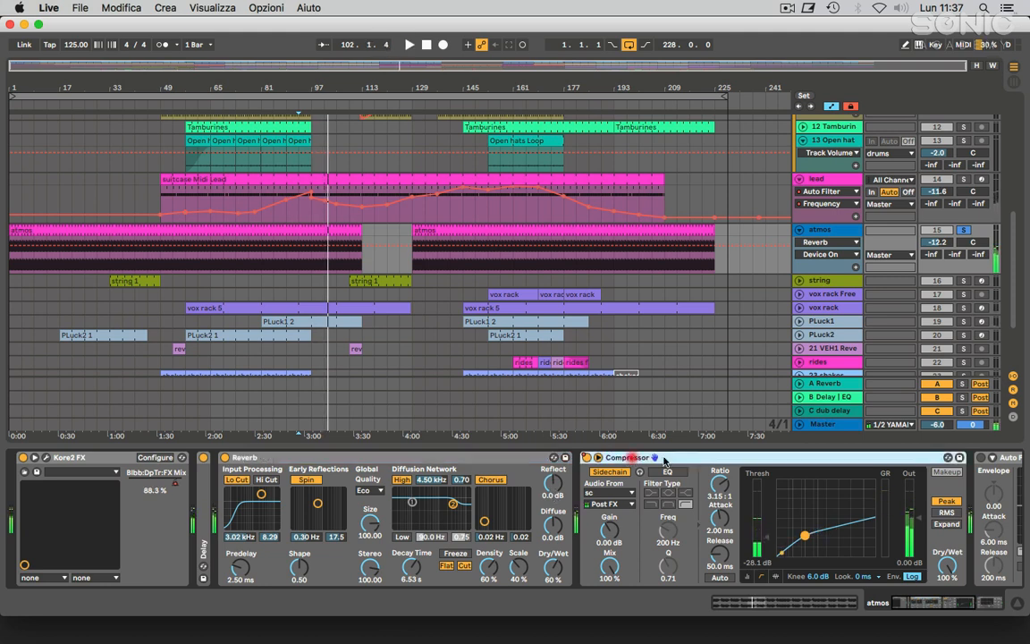
{"action": "double_click", "coordinate": [642, 458]}
{"action": "left_click", "coordinate": [678, 459]}
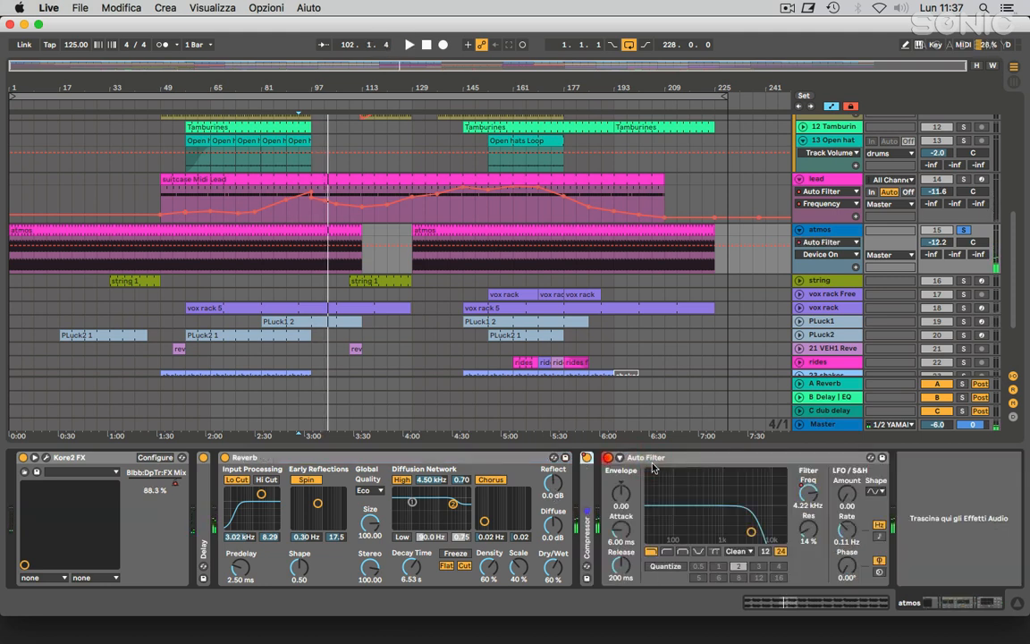
{"action": "key", "text": "space"}
{"action": "left_click", "coordinate": [809, 495]}
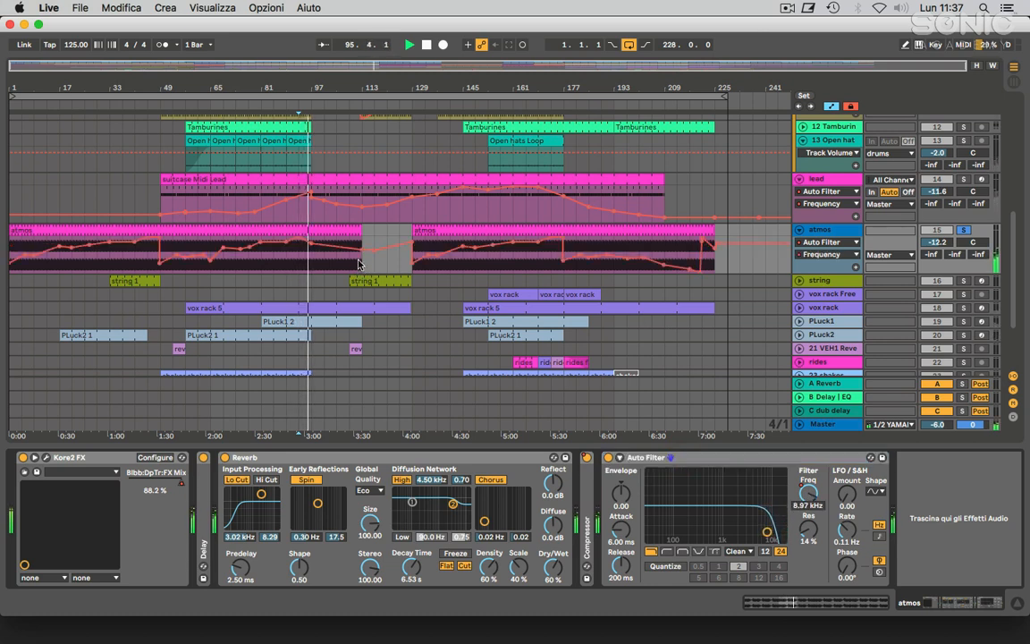
{"action": "left_click", "coordinate": [528, 266]}
Step: Unfold the string track to show its Utility Gain automation and solo the track
{"action": "scroll", "coordinate": [567, 273], "scroll_direction": "down", "scroll_amount": 1}
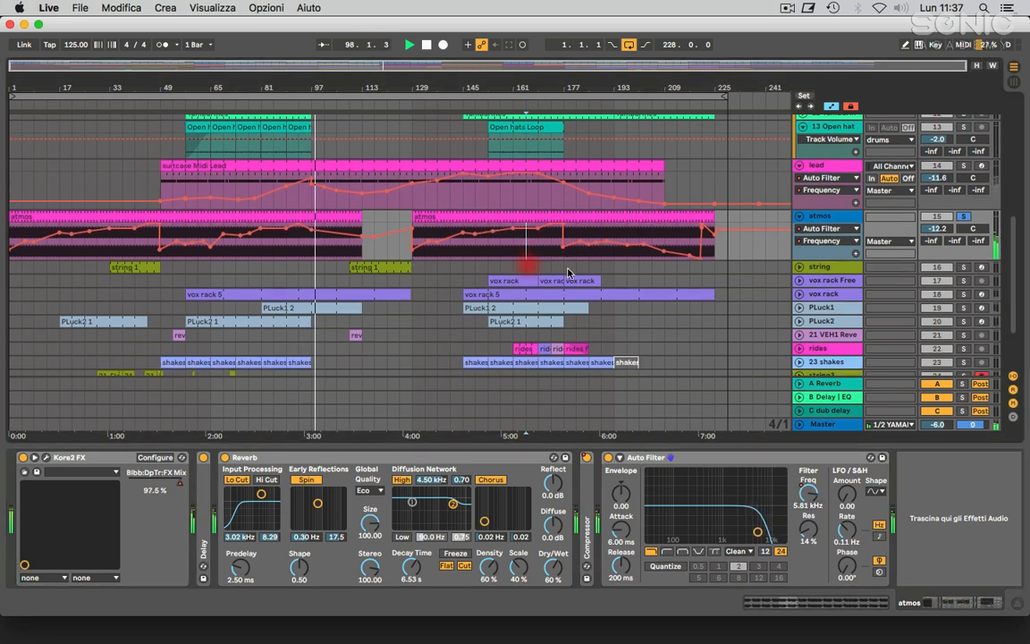
{"action": "left_click", "coordinate": [800, 267]}
{"action": "left_click", "coordinate": [346, 285]}
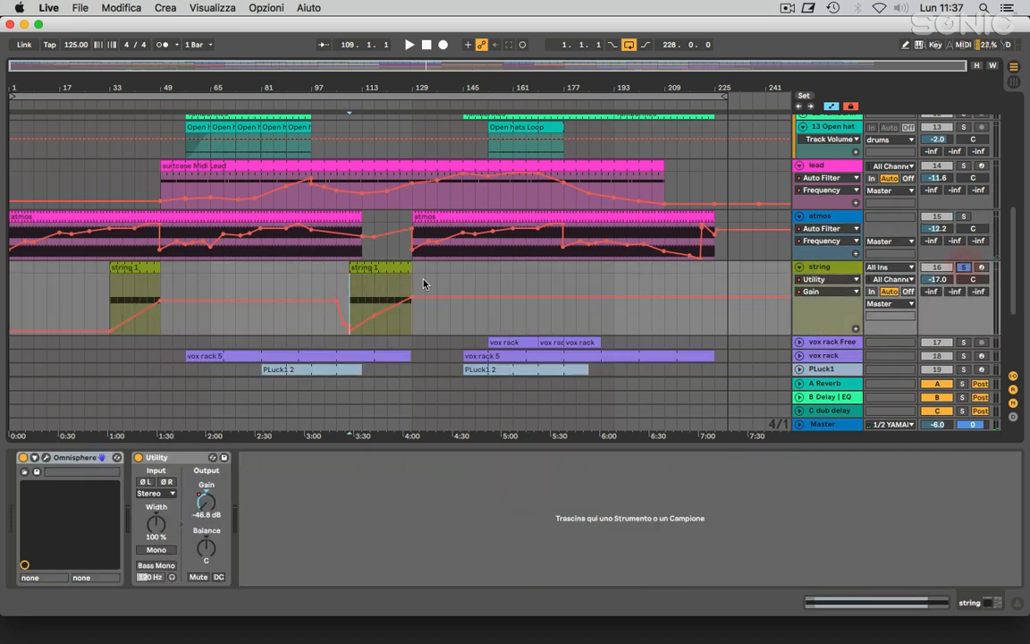
Step: Audition the soloed string from bar 121, open Omnisphere to examine the ARP String Ensemble patch and close its window
{"action": "left_click", "coordinate": [383, 283]}
{"action": "key", "text": "space"}
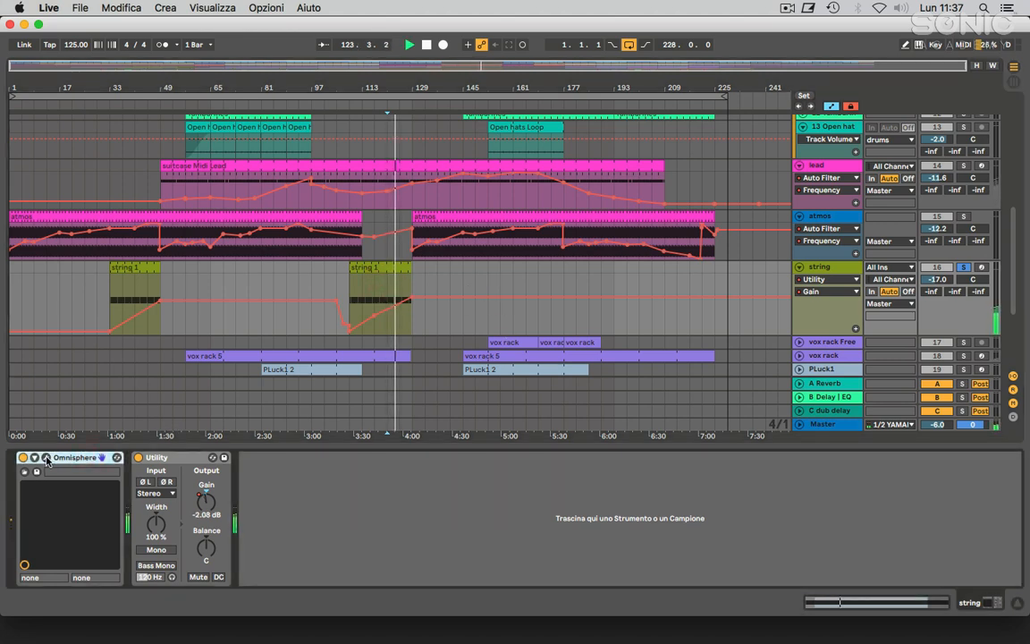
{"action": "left_click", "coordinate": [47, 459]}
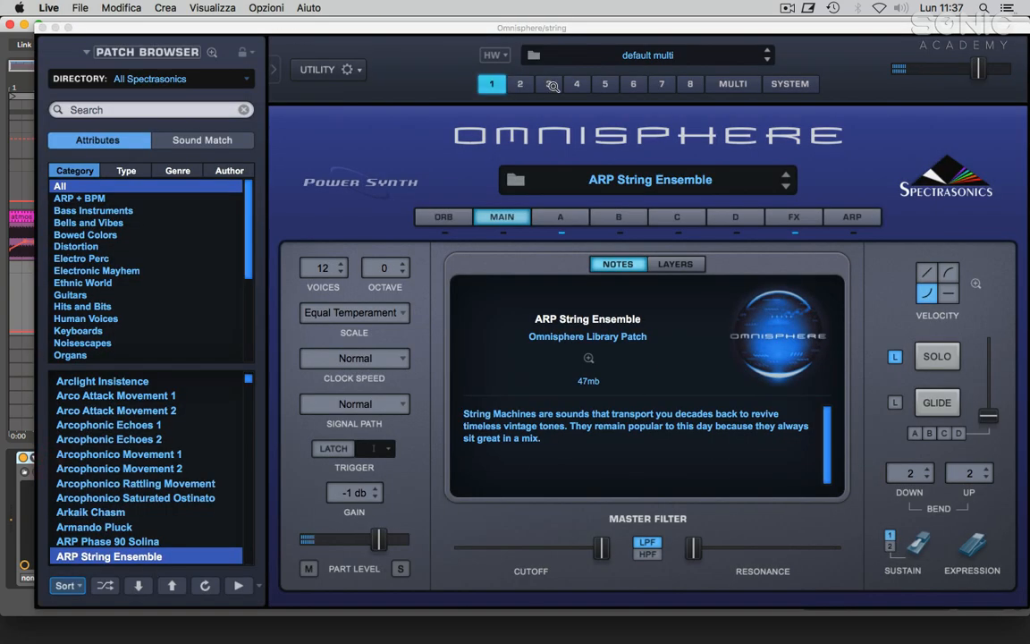
{"action": "left_click", "coordinate": [42, 28]}
Step: Unsolo the string track, audition the full mix from bar 121 and move the playback start to bar 161
{"action": "scroll", "coordinate": [601, 278], "scroll_direction": "down", "scroll_amount": 3}
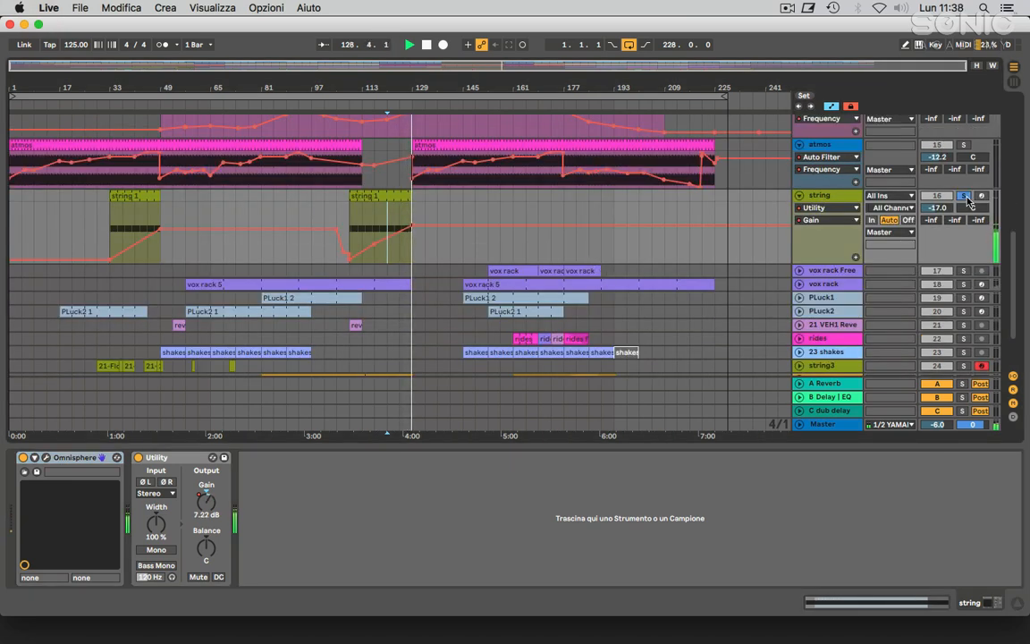
{"action": "left_click", "coordinate": [378, 212]}
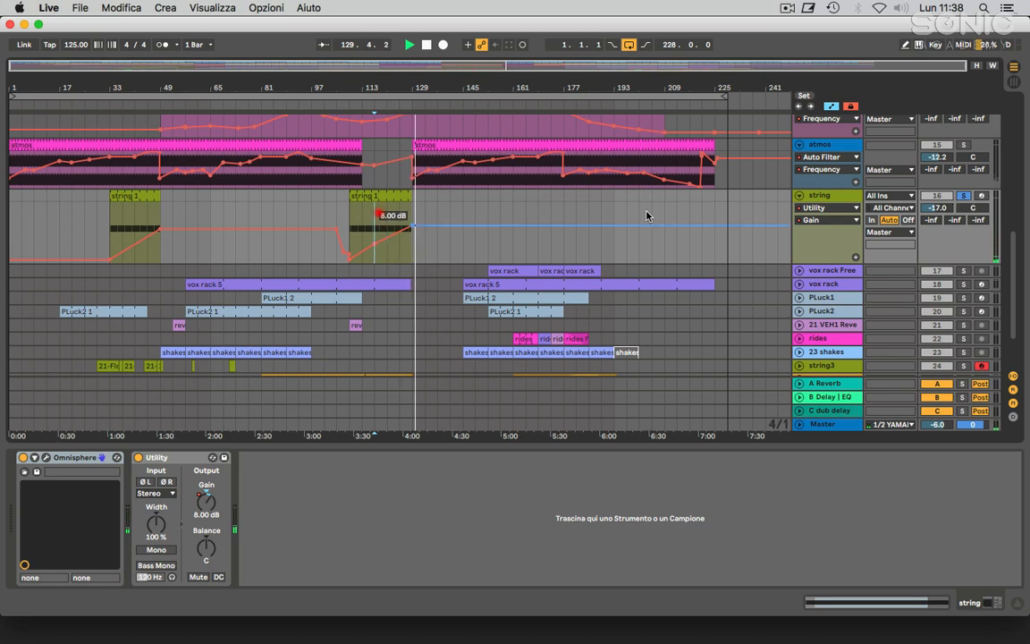
{"action": "left_click", "coordinate": [965, 196]}
{"action": "left_click", "coordinate": [388, 217]}
{"action": "key", "text": "space"}
{"action": "key", "text": "space"}
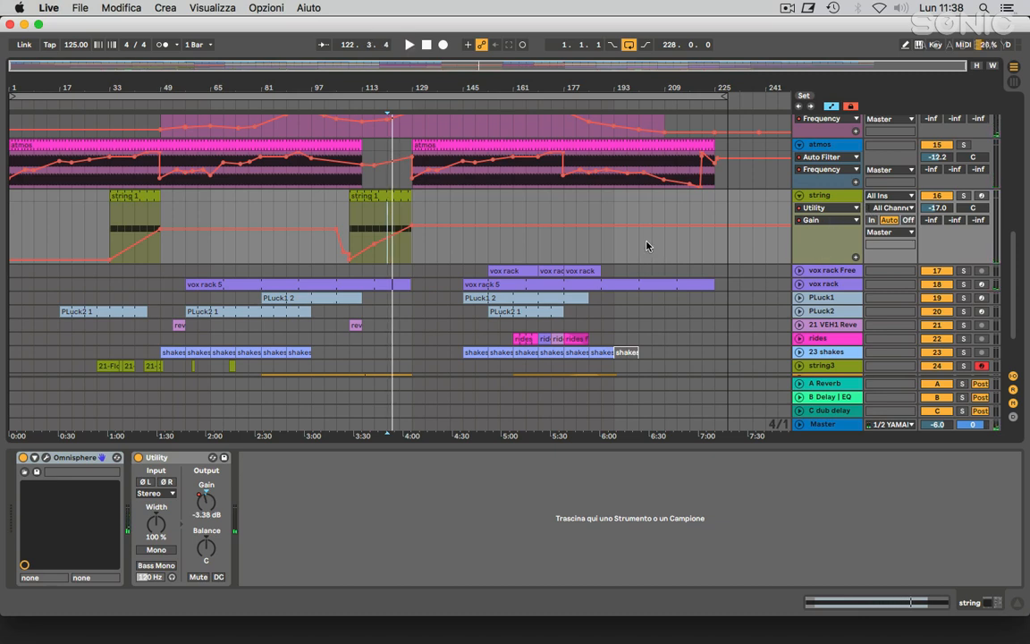
{"action": "left_click", "coordinate": [512, 241]}
{"action": "key", "text": "space"}
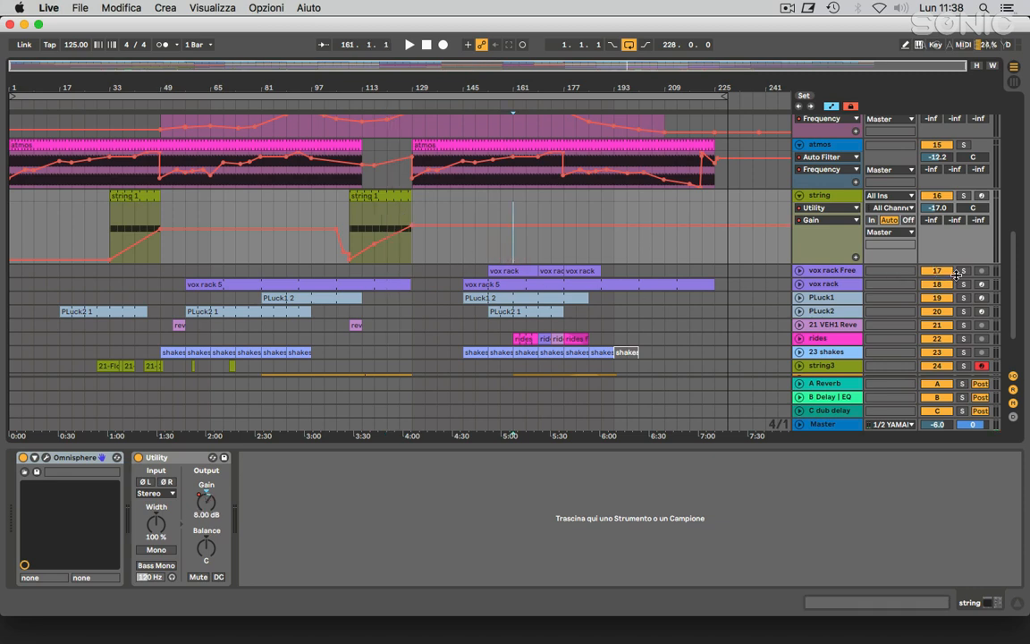
Step: Solo the vox rack track, enlarge it in the arrangement and audition it from bar 165
{"action": "left_click", "coordinate": [809, 284]}
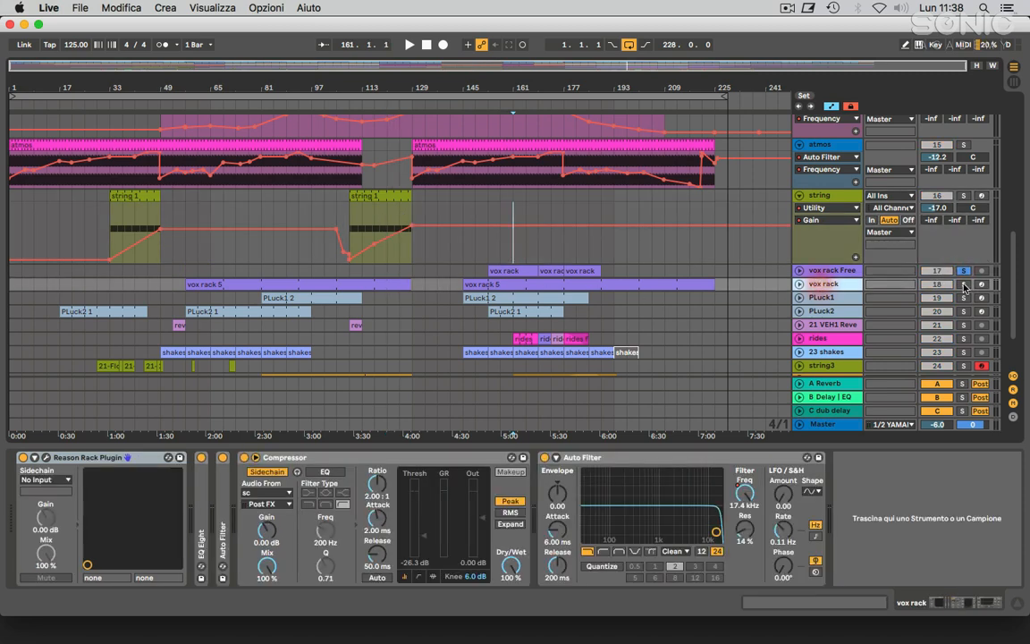
{"action": "left_click_drag", "start_coordinate": [838, 289], "coordinate": [852, 362]}
{"action": "scroll", "coordinate": [814, 290], "scroll_direction": "down", "scroll_amount": 3}
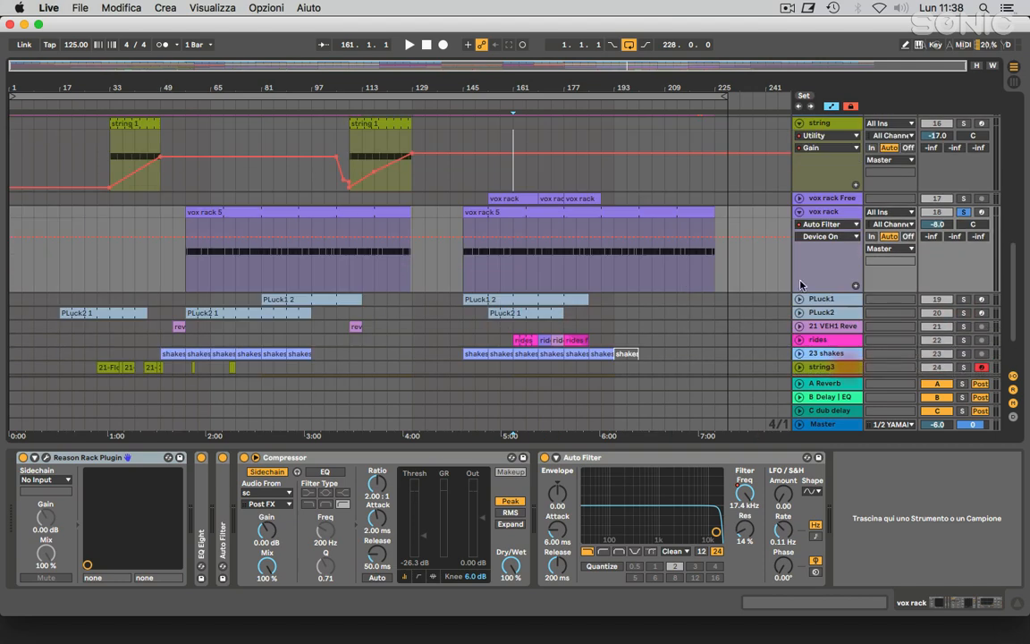
{"action": "left_click", "coordinate": [525, 279]}
{"action": "key", "text": "space"}
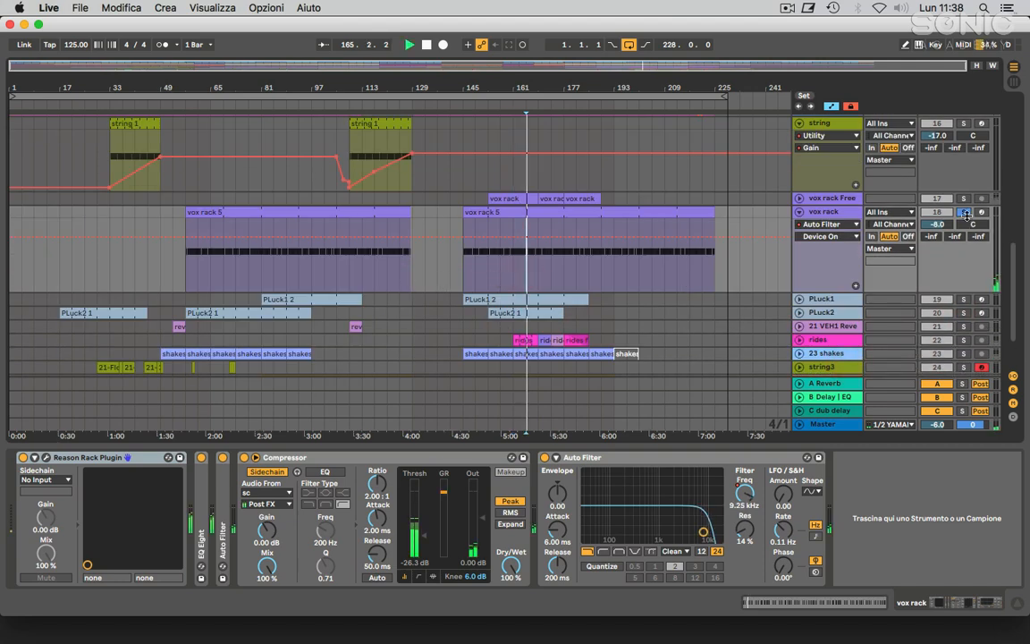
Step: Stop playback and bypass the vox rack track's EQ Eight, both Auto Filters and Compressor, leaving the Reason Rack Plugin active
{"action": "left_click", "coordinate": [844, 216]}
{"action": "key", "text": "space"}
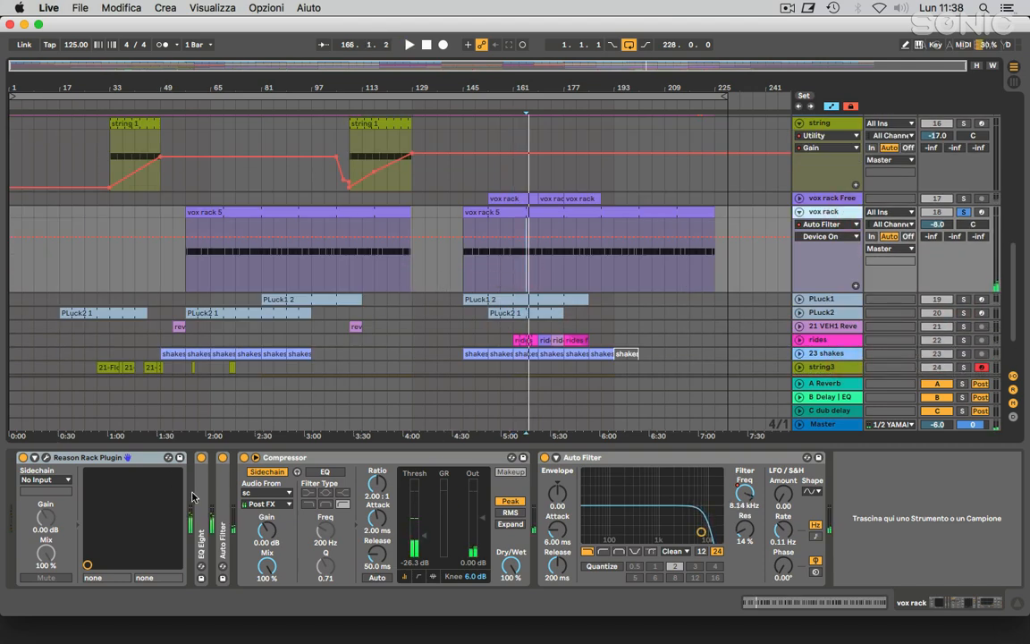
{"action": "left_click", "coordinate": [200, 494]}
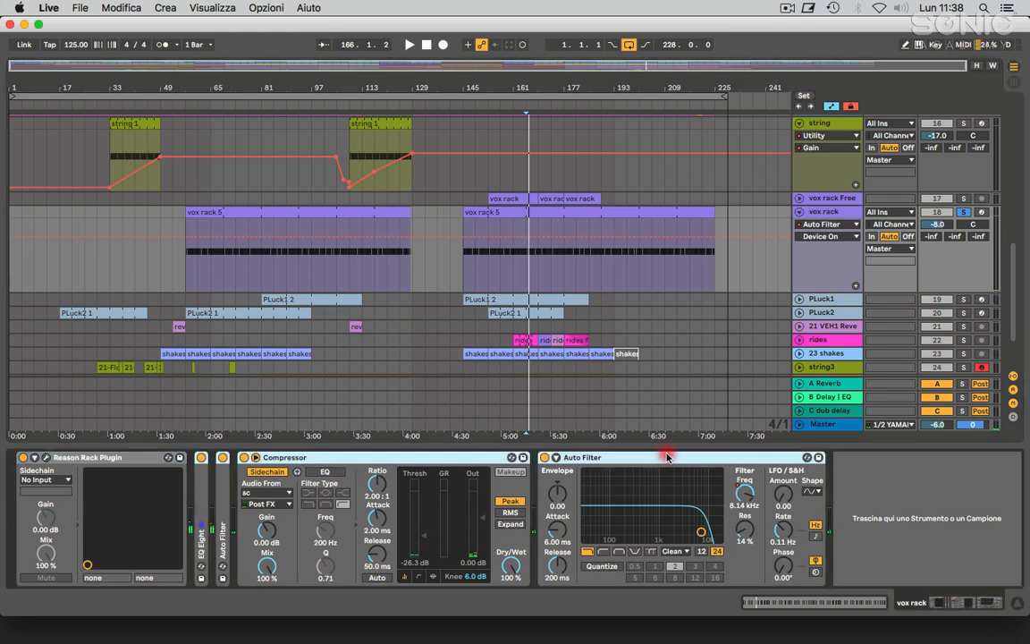
{"action": "left_click", "coordinate": [666, 458], "text": "shift"}
{"action": "left_click", "coordinate": [201, 459]}
{"action": "left_click", "coordinate": [148, 457]}
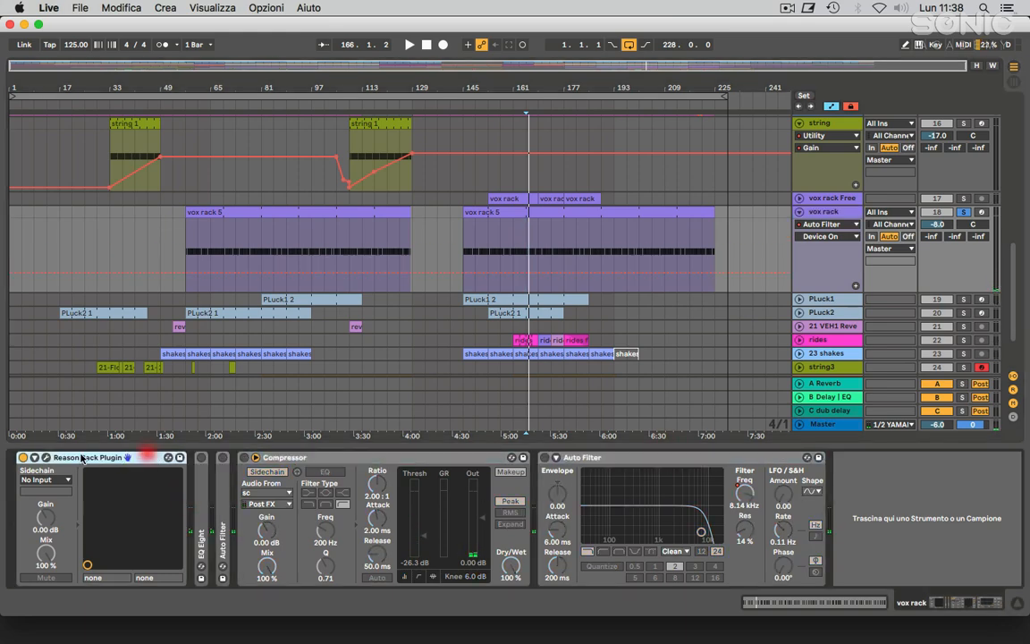
Step: Examine the Reason Rack Plugin's Grain patch and audition the vox rack from bar 165 with its effects bypassed
{"action": "left_click", "coordinate": [46, 458]}
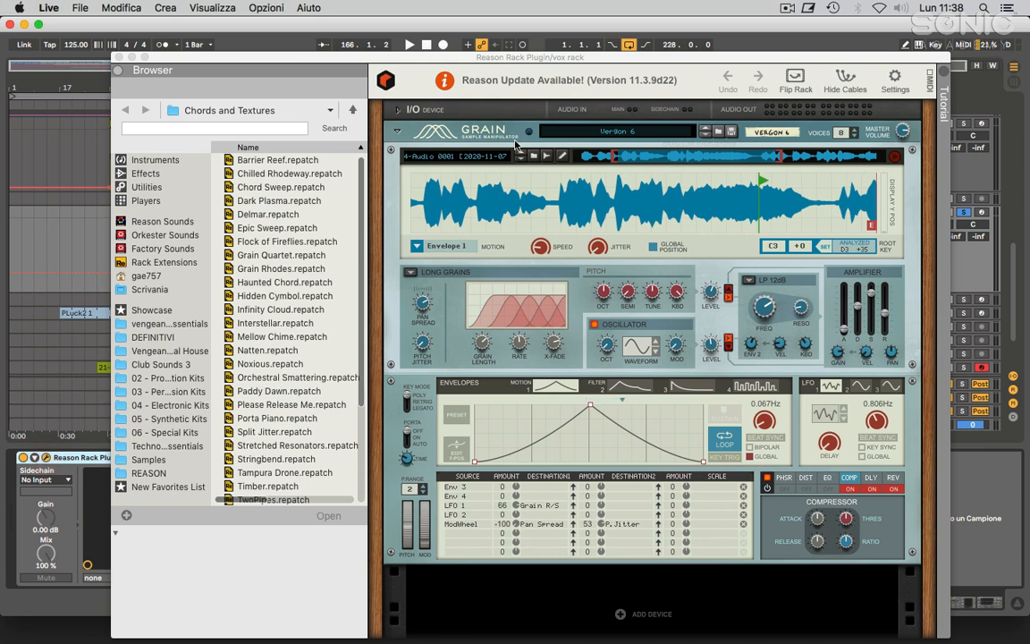
{"action": "left_click", "coordinate": [119, 57]}
{"action": "left_click", "coordinate": [517, 224]}
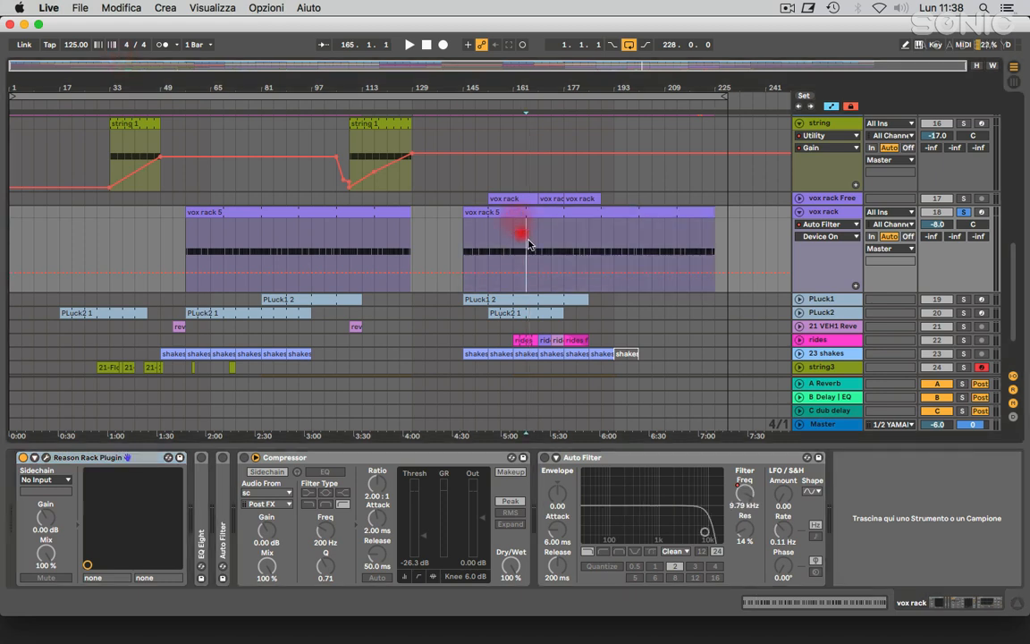
{"action": "key", "text": "space"}
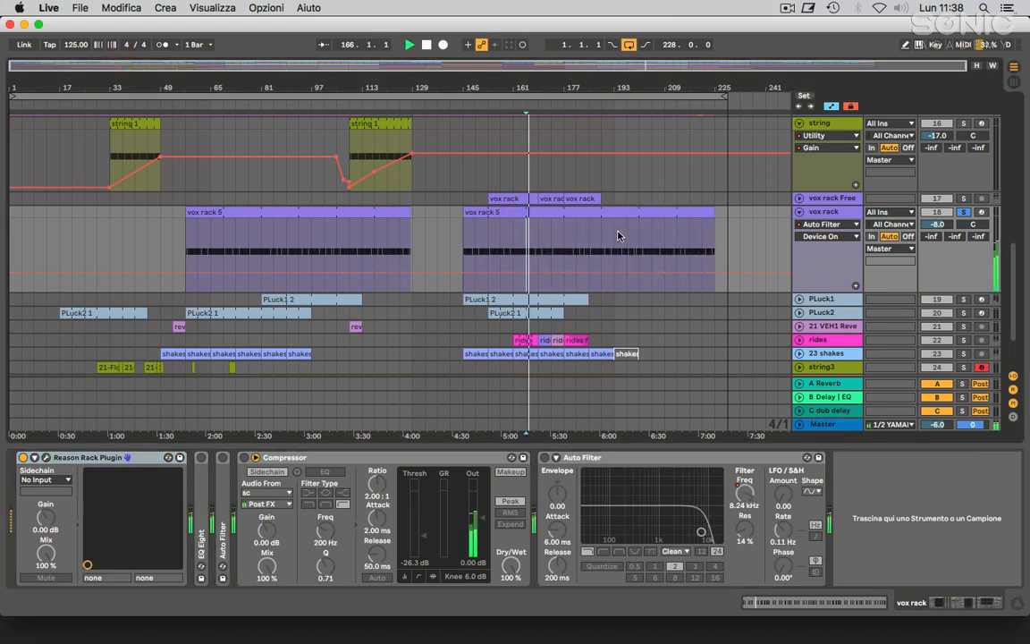
{"action": "left_click", "coordinate": [45, 458]}
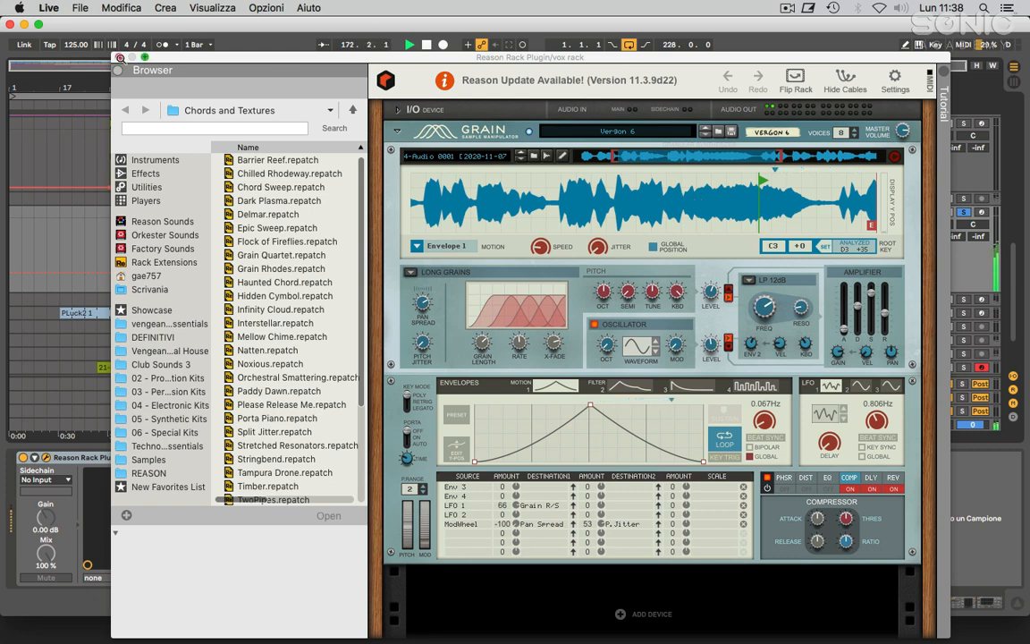
{"action": "left_click", "coordinate": [120, 57]}
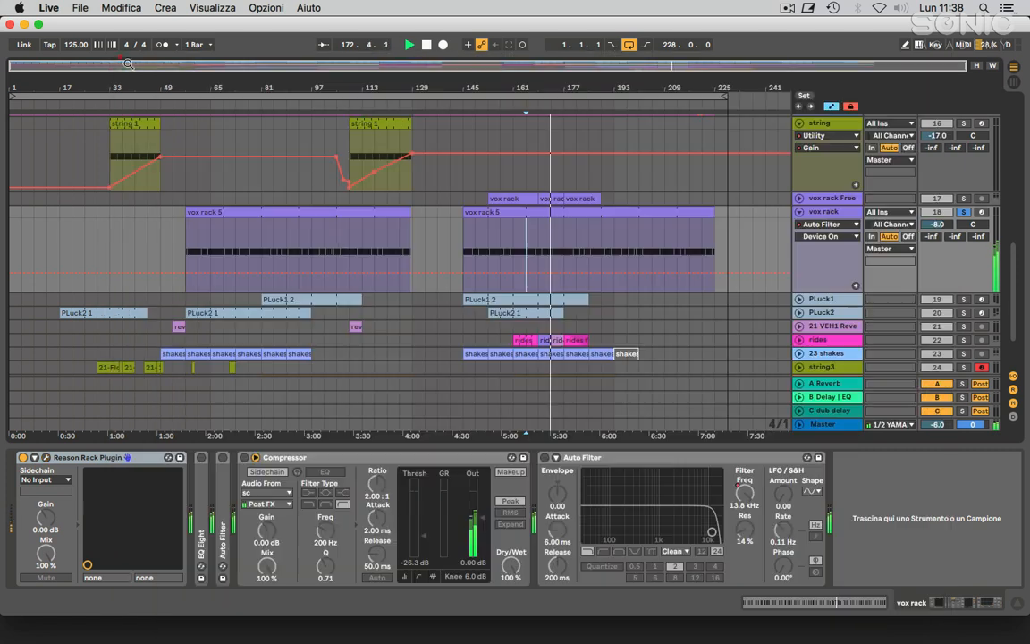
Step: Reactivate the EQ Eight and the first Auto Filter during playback and display that filter's Frequency automation on the vox rack track
{"action": "left_click", "coordinate": [201, 458]}
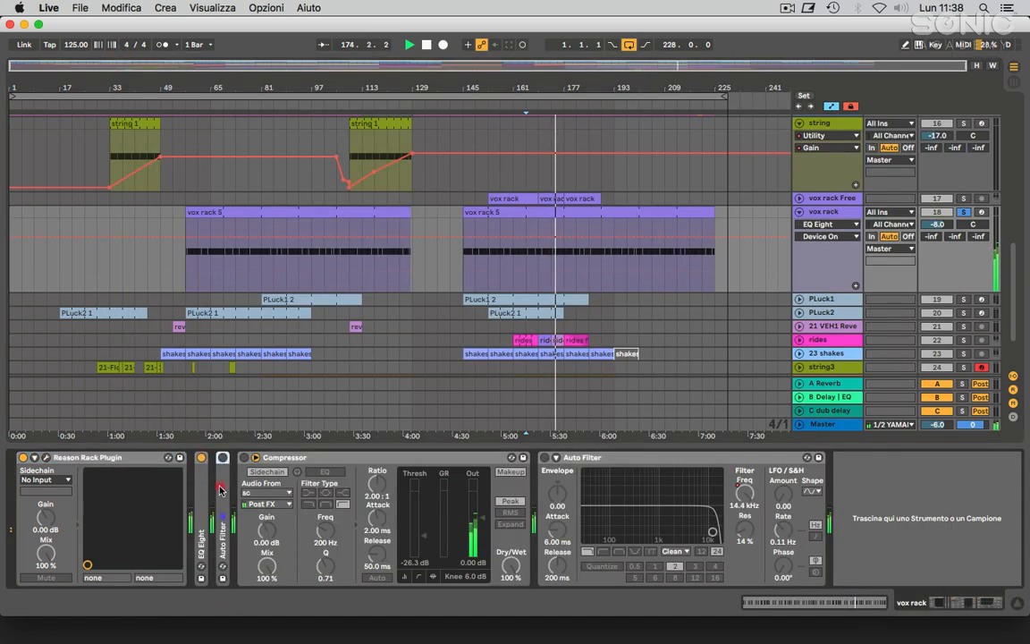
{"action": "double_click", "coordinate": [219, 490]}
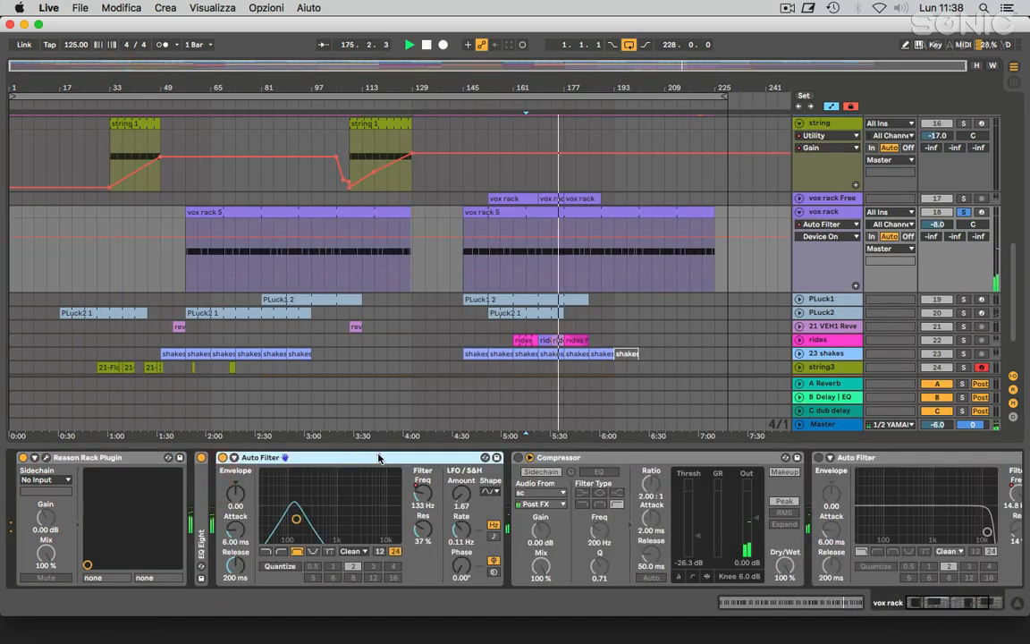
{"action": "left_click", "coordinate": [430, 498]}
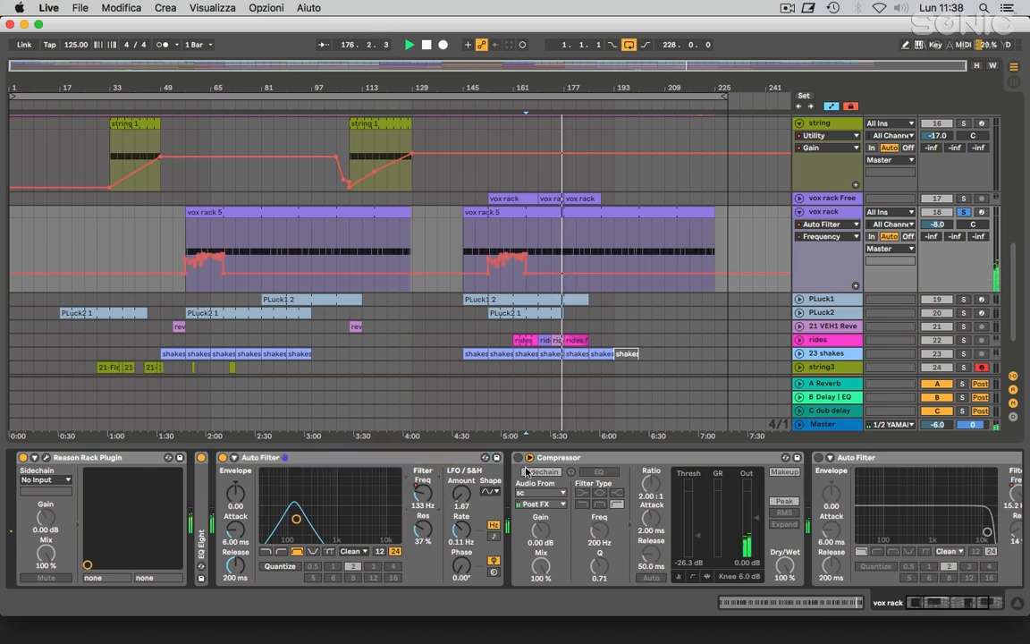
{"action": "left_click", "coordinate": [430, 458]}
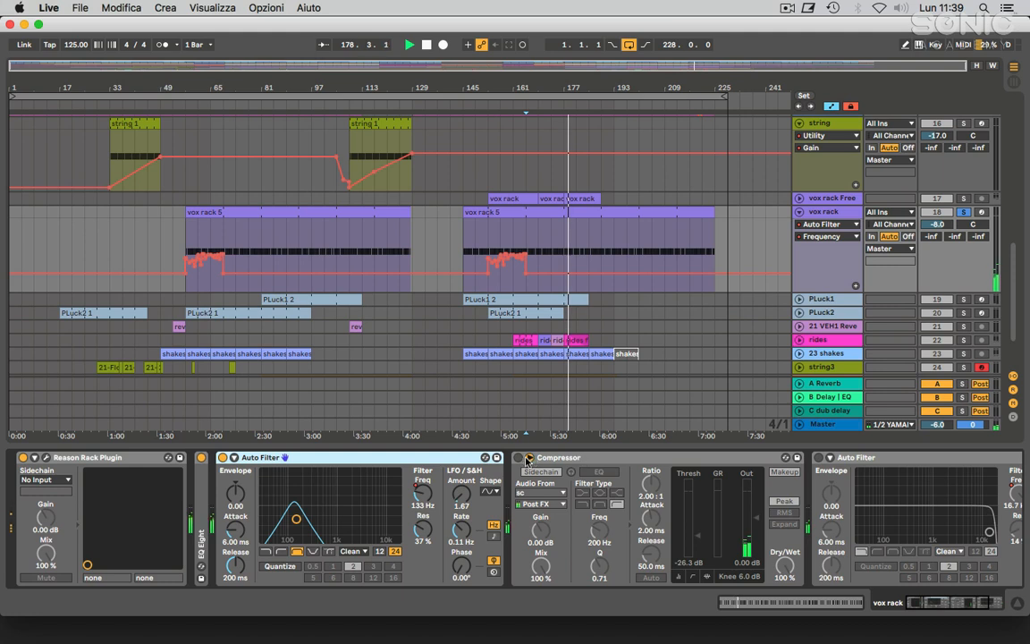
Step: Bypass the first Auto Filter, reactivate the sidechained Compressor and replay the vox rack from bar 165
{"action": "key", "text": "space"}
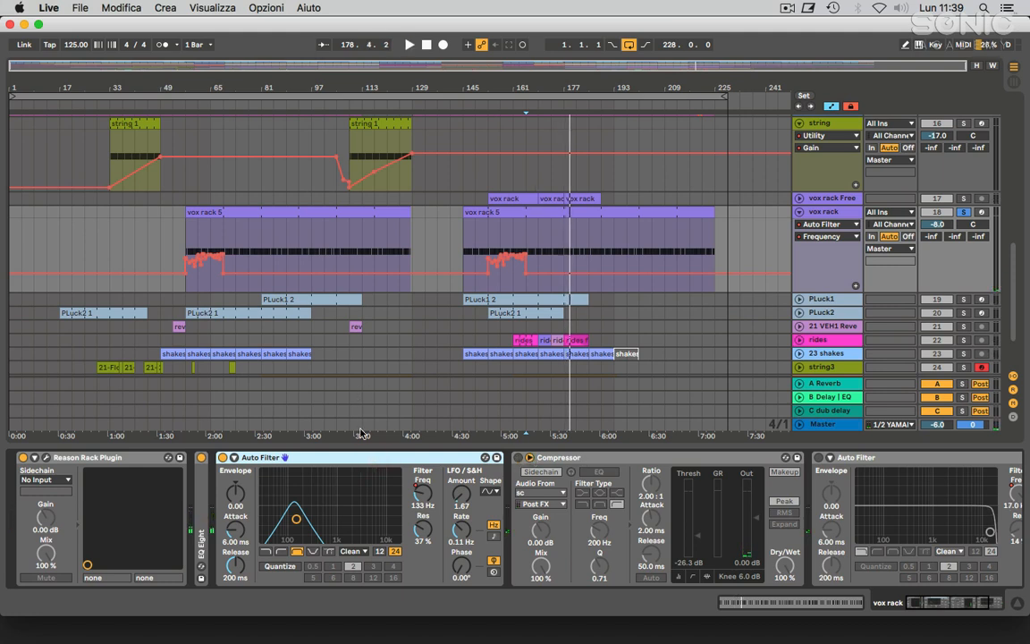
{"action": "key", "text": "0"}
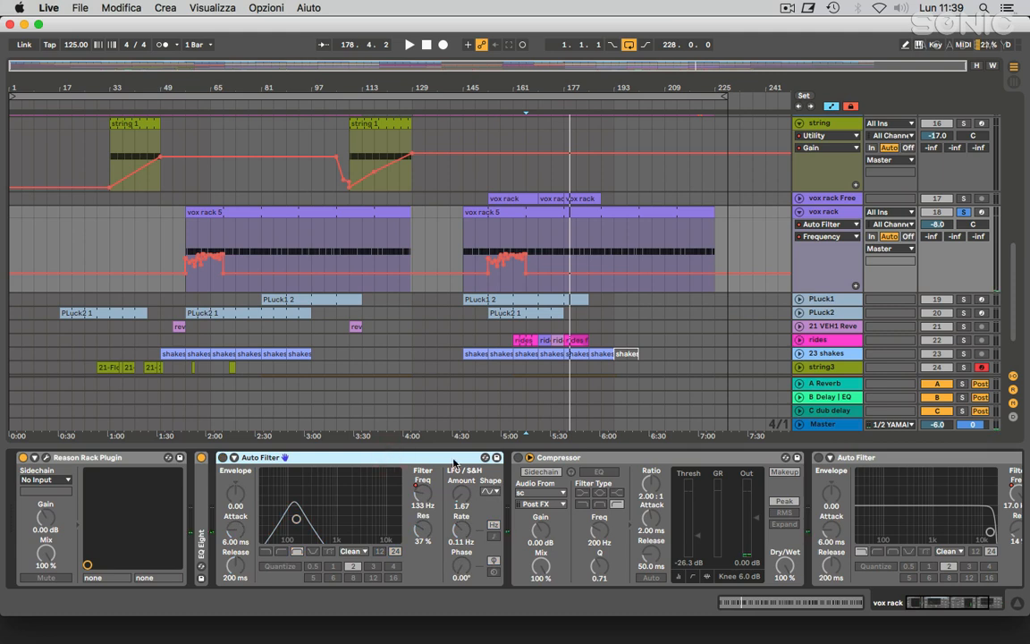
{"action": "left_click", "coordinate": [564, 458]}
{"action": "key", "text": "0"}
{"action": "key", "text": "space"}
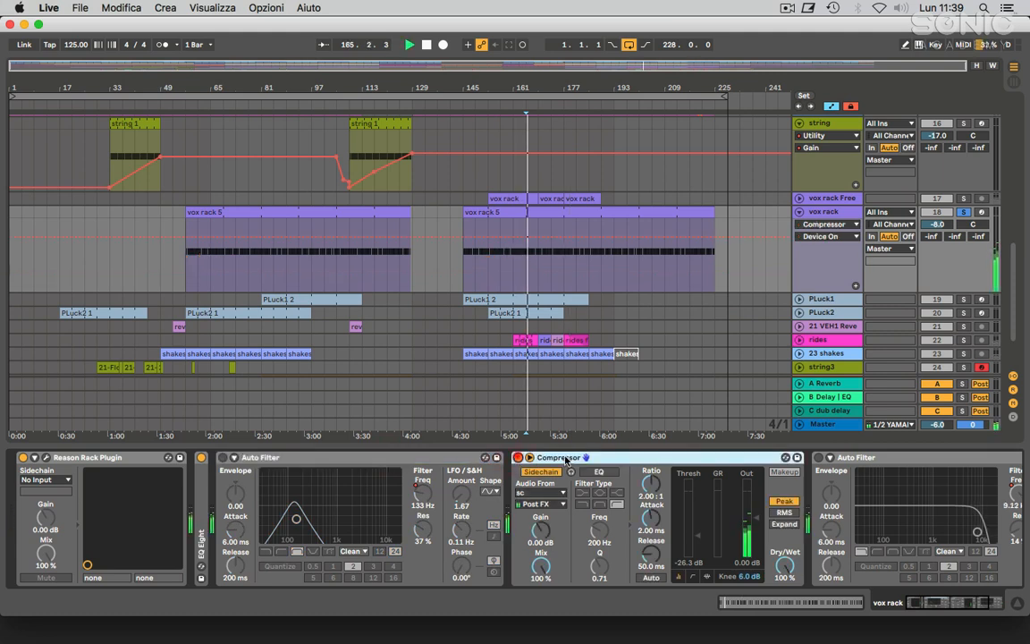
Step: Collapse the Compressor, then reactivate the last Auto Filter and display its Frequency automation on the vox rack track
{"action": "double_click", "coordinate": [569, 458]}
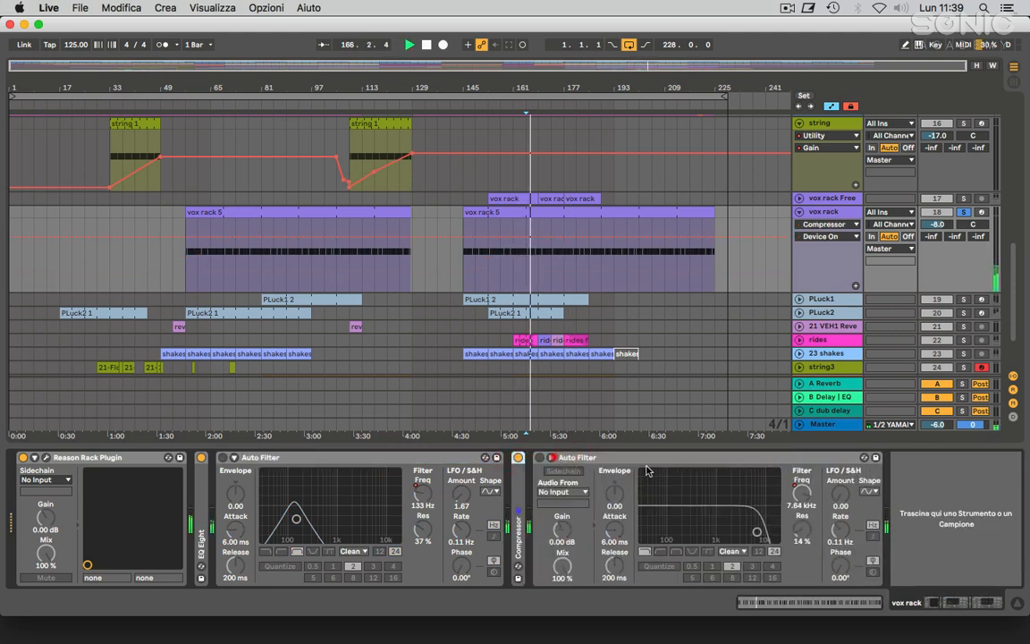
{"action": "left_click", "coordinate": [540, 458]}
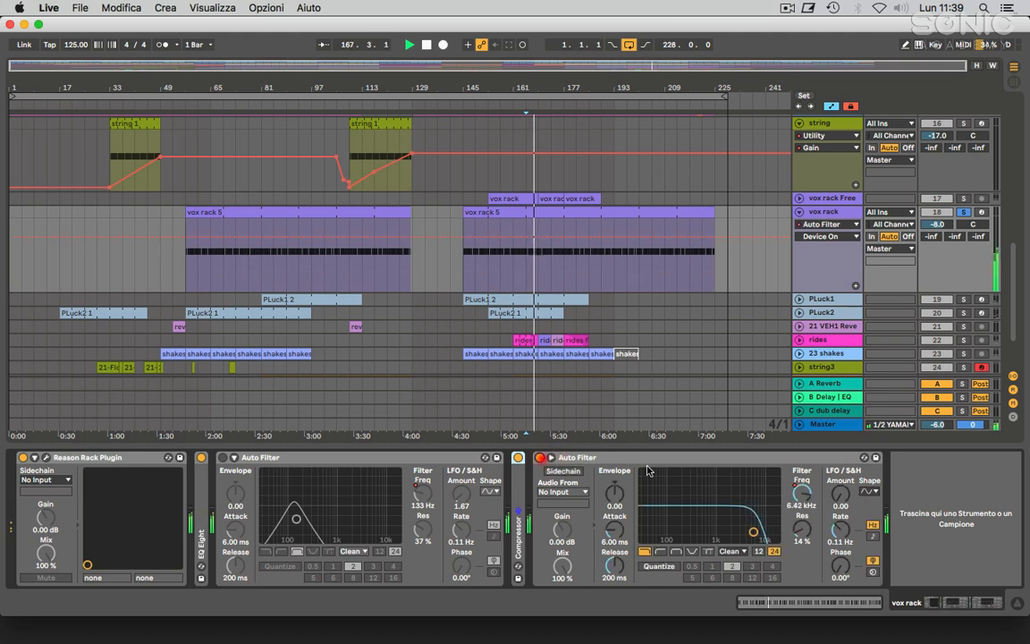
{"action": "left_click", "coordinate": [803, 493]}
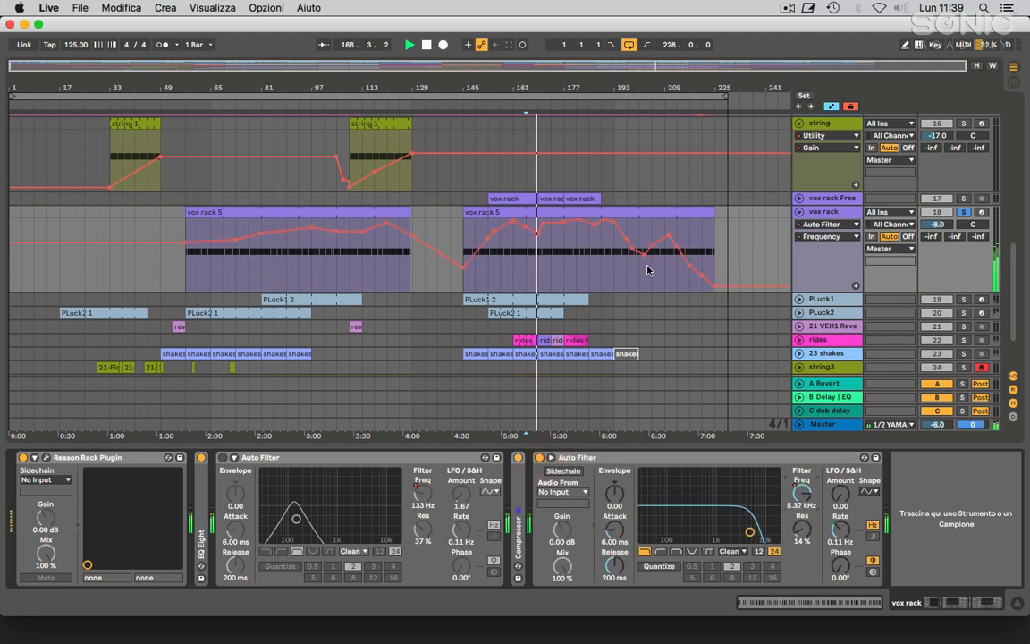
Step: Fold the vox rack track, solo it together with vox rack Free and unfold vox rack Free
{"action": "left_click", "coordinate": [800, 213]}
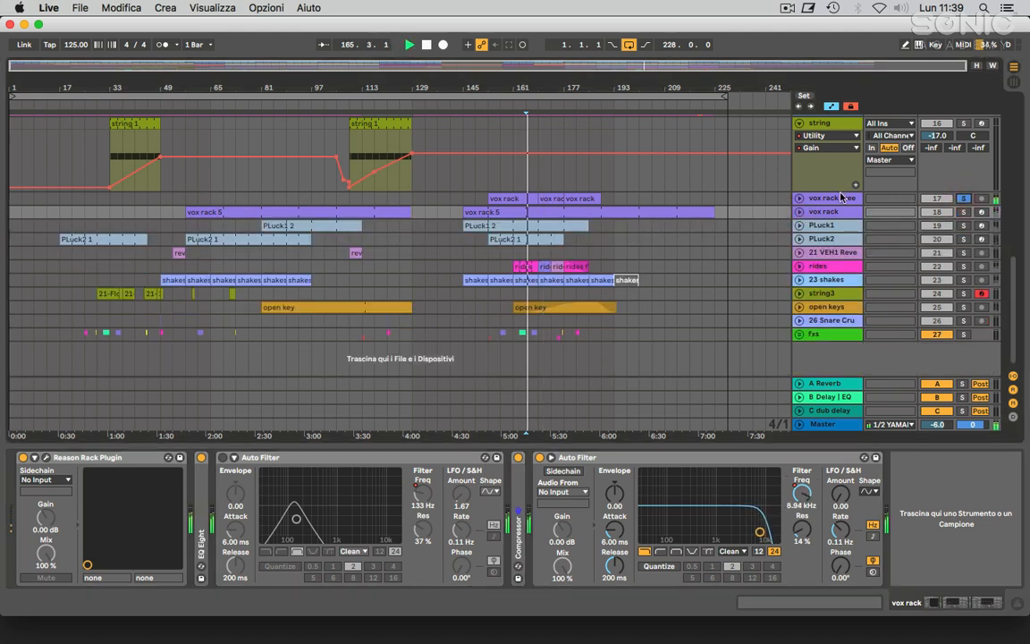
{"action": "left_click", "coordinate": [963, 197]}
{"action": "left_click", "coordinate": [963, 213], "text": "super"}
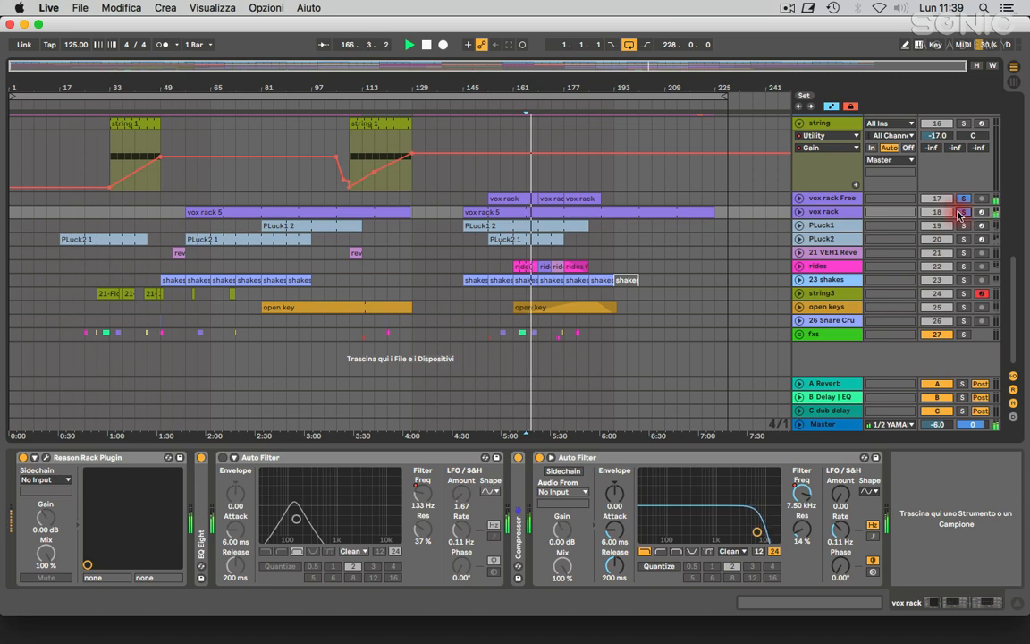
{"action": "left_click", "coordinate": [800, 198]}
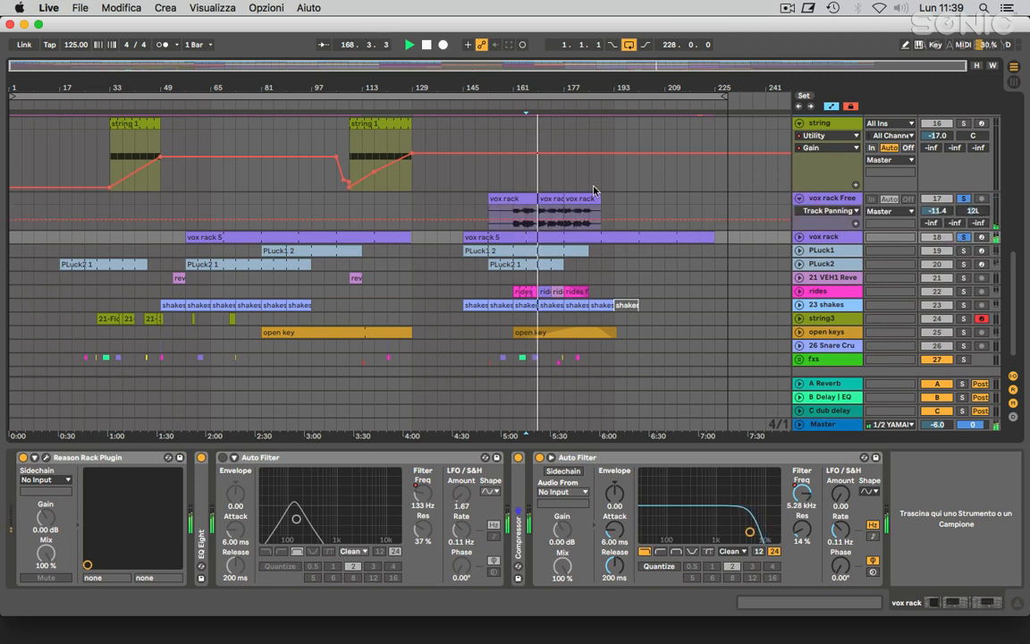
Step: Select the PLuck1 track for a solo audition and examine its Massive GAI KLONK PLUCK patch, closing the plugin window
{"action": "scroll", "coordinate": [707, 226], "scroll_direction": "down", "scroll_amount": 1}
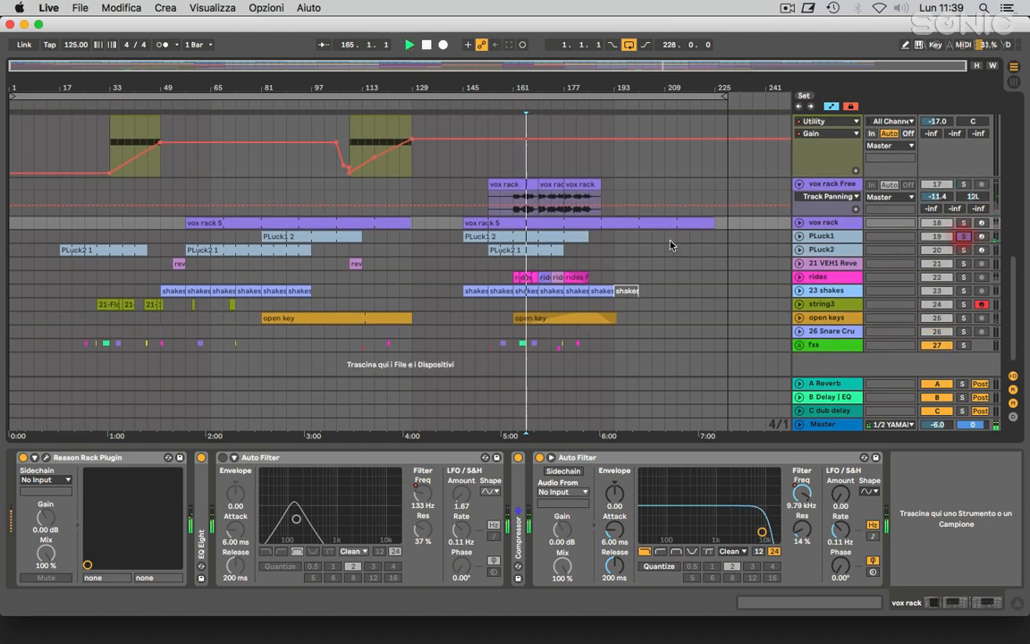
{"action": "left_click", "coordinate": [830, 238]}
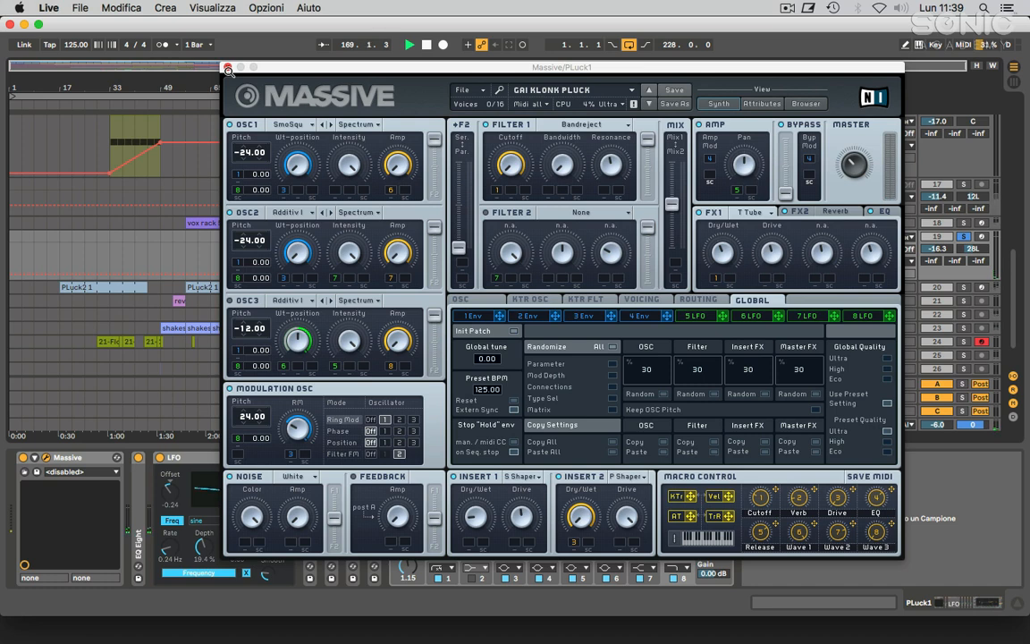
{"action": "left_click", "coordinate": [228, 69]}
Step: Examine the settings of PLuck1's first EQ Eight, LFO, Auto Filter and sidechained Compressor while the soloed track plays
{"action": "double_click", "coordinate": [141, 506]}
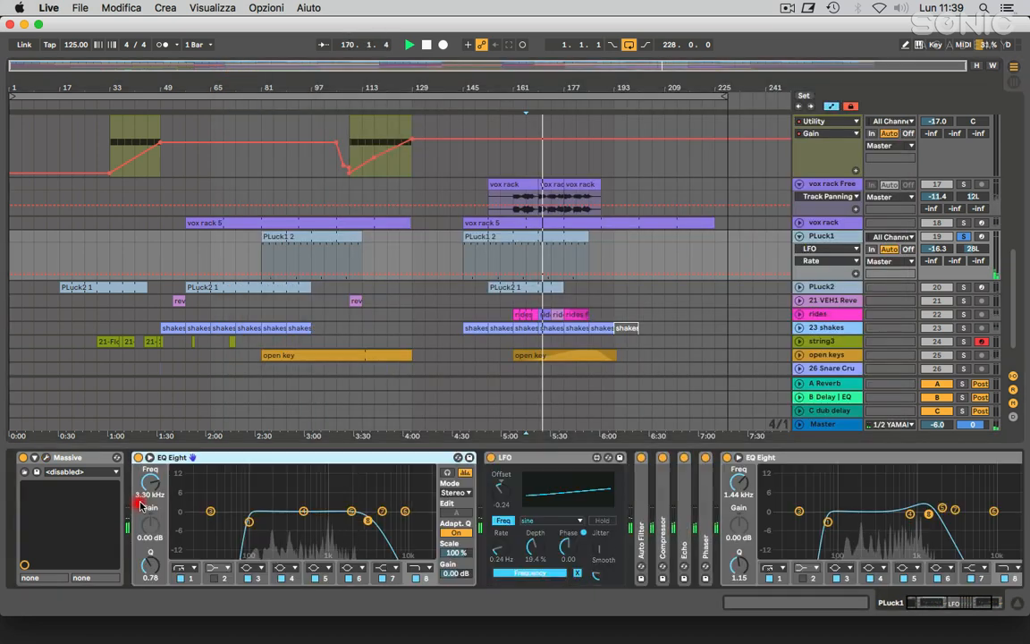
{"action": "double_click", "coordinate": [295, 457]}
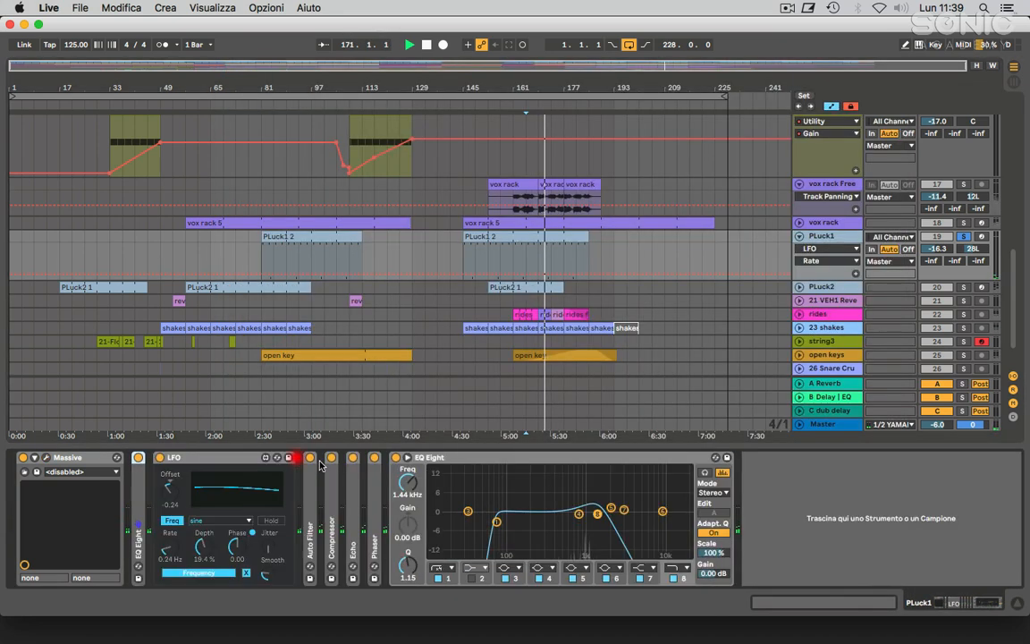
{"action": "left_click", "coordinate": [230, 457]}
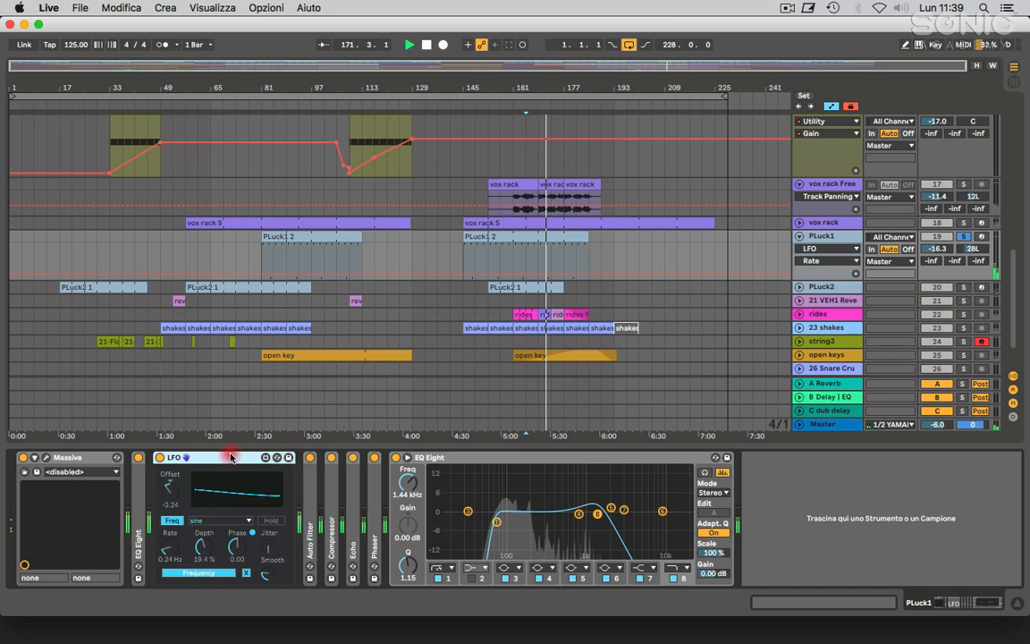
{"action": "double_click", "coordinate": [310, 501]}
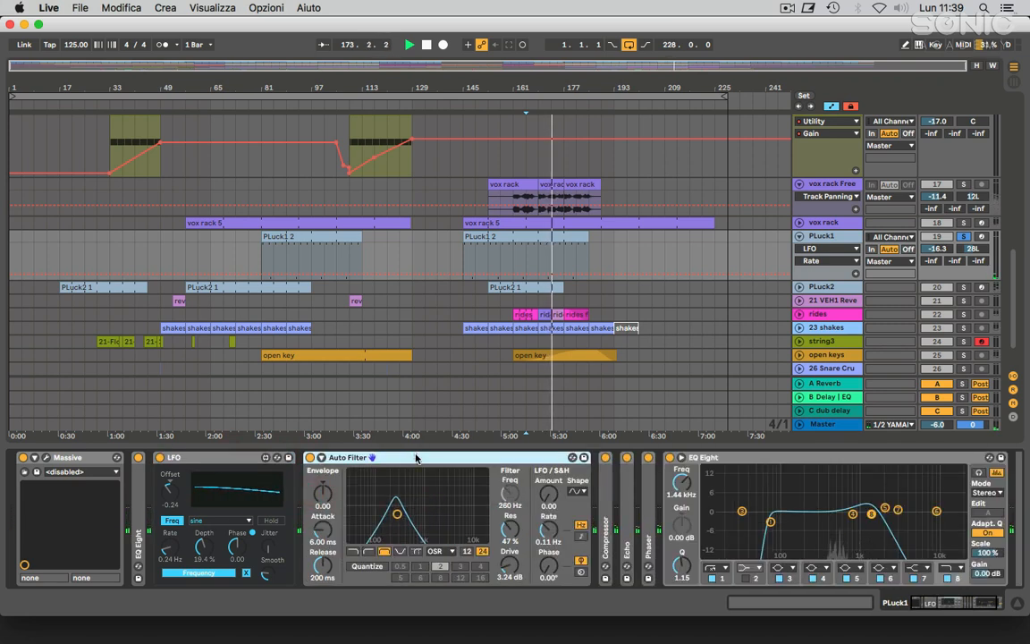
{"action": "double_click", "coordinate": [501, 456]}
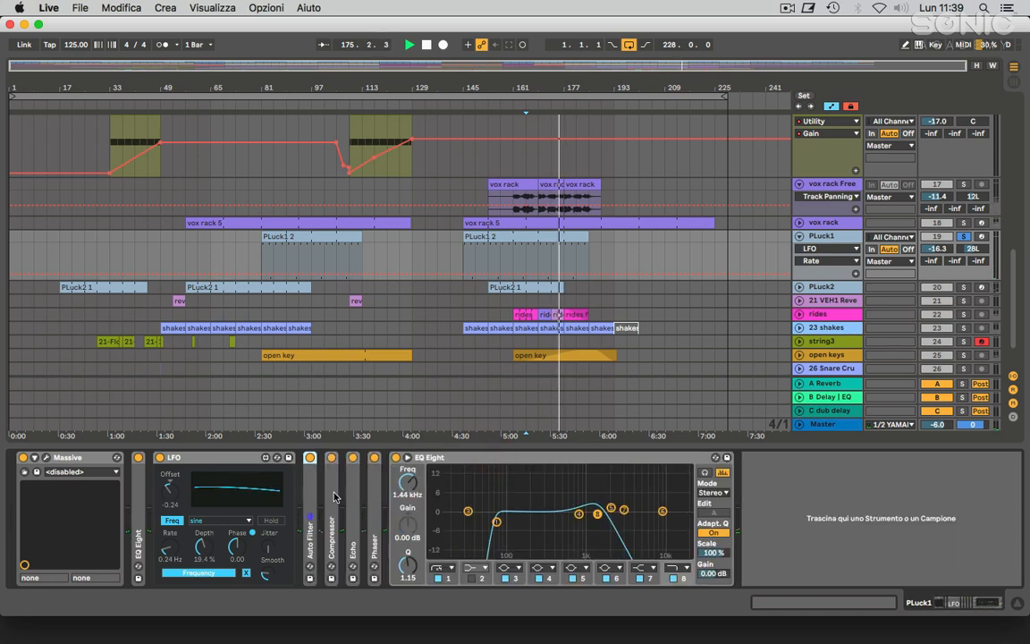
{"action": "double_click", "coordinate": [335, 497]}
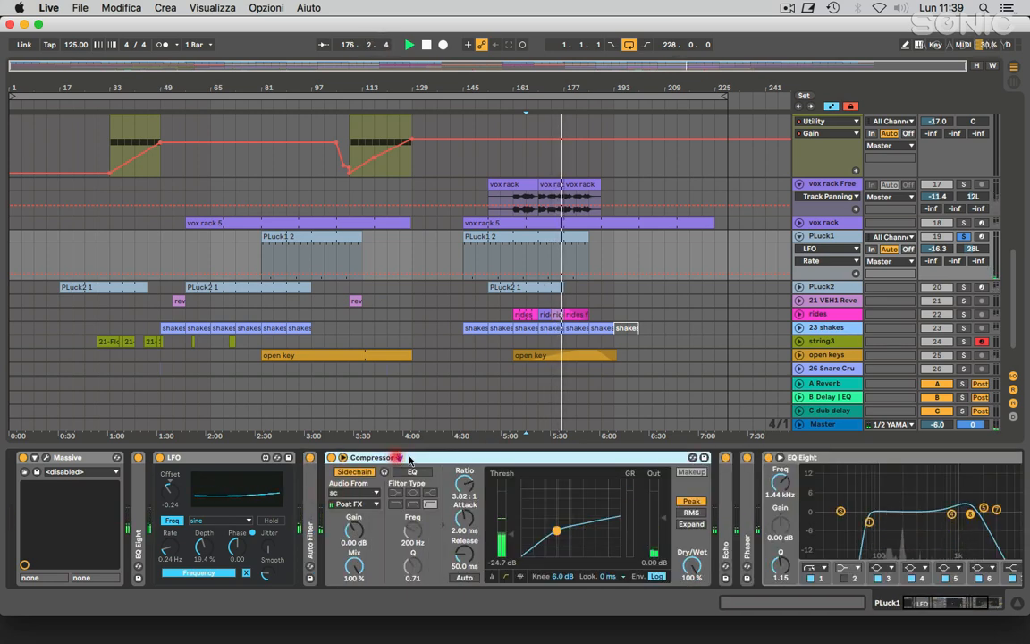
{"action": "double_click", "coordinate": [471, 457]}
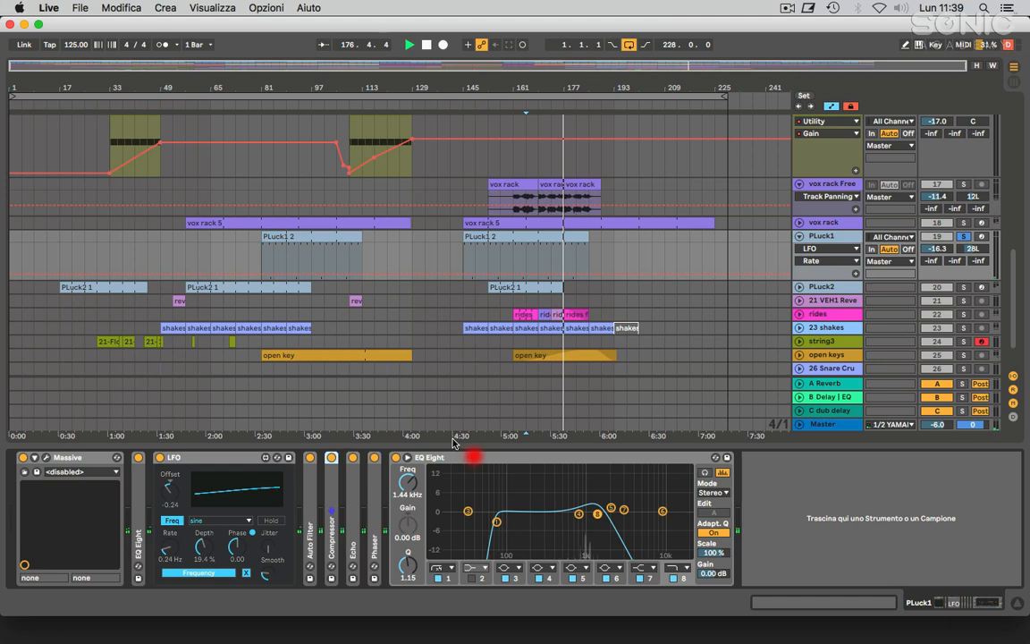
Step: Examine PLuck1's Echo and Phaser settings, and collapse the Echo and the final EQ Eight
{"action": "double_click", "coordinate": [355, 495]}
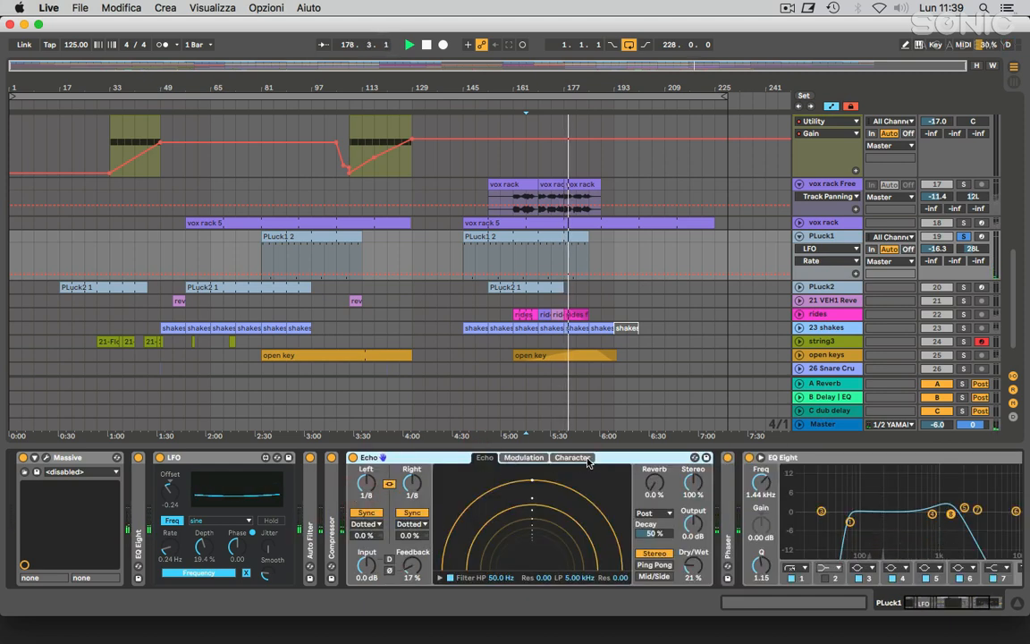
{"action": "left_click", "coordinate": [631, 457]}
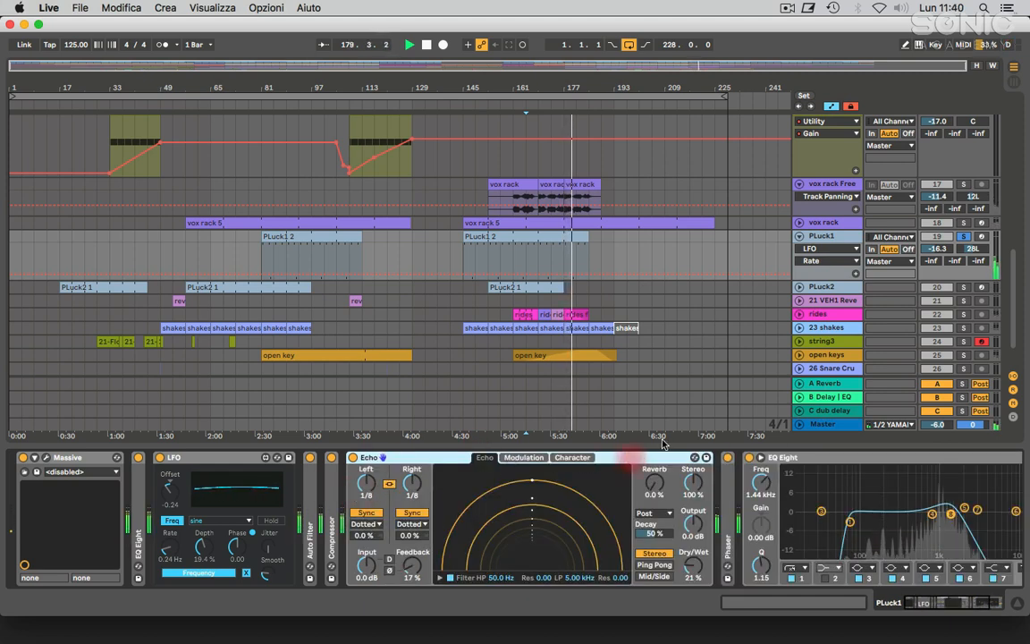
{"action": "double_click", "coordinate": [728, 469]}
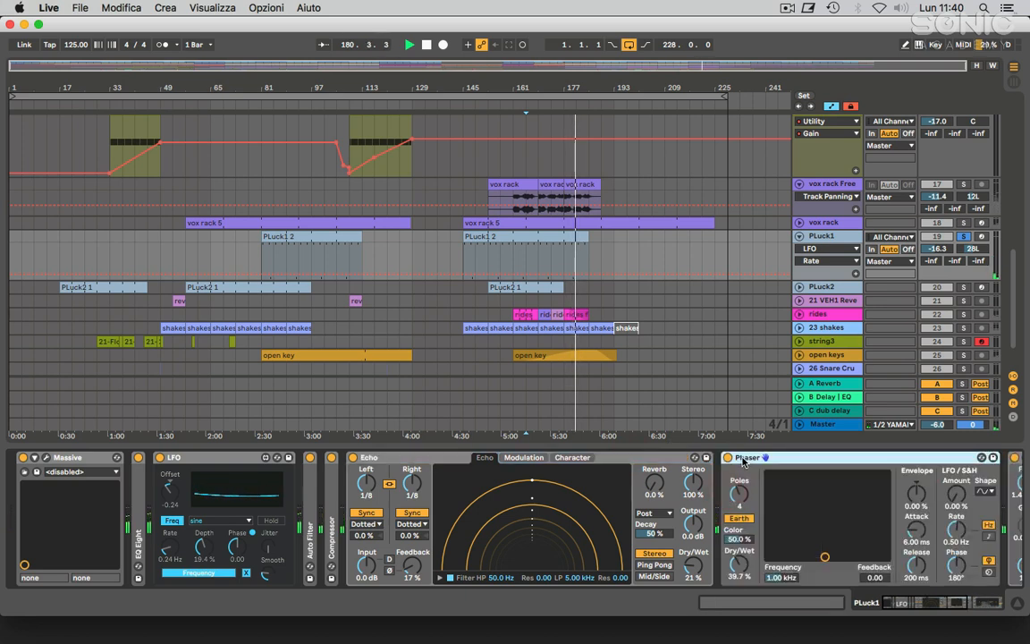
{"action": "double_click", "coordinate": [613, 457]}
{"action": "double_click", "coordinate": [725, 462]}
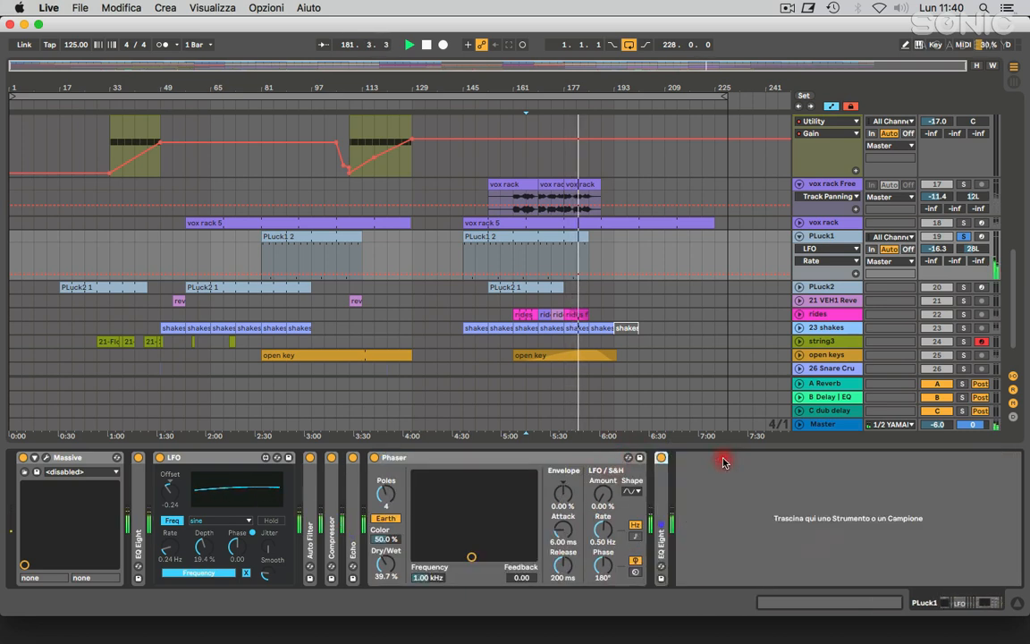
Step: Fold the PLuck1 track, place the playback start at bar 165 on the 21 VEH1 Reverse track and stop playback
{"action": "left_click", "coordinate": [799, 236]}
{"action": "left_click", "coordinate": [527, 261]}
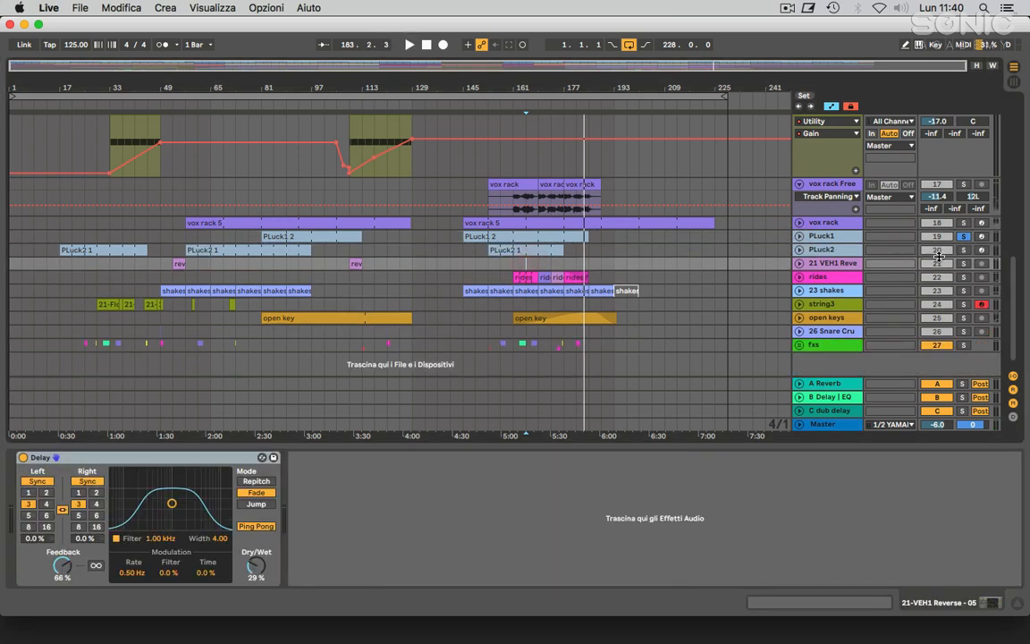
Step: Solo the PLuck2 track, play it from bar 165 and examine its Serum Gai Sine Pluck patch, closing the plugin window
{"action": "left_click", "coordinate": [837, 250]}
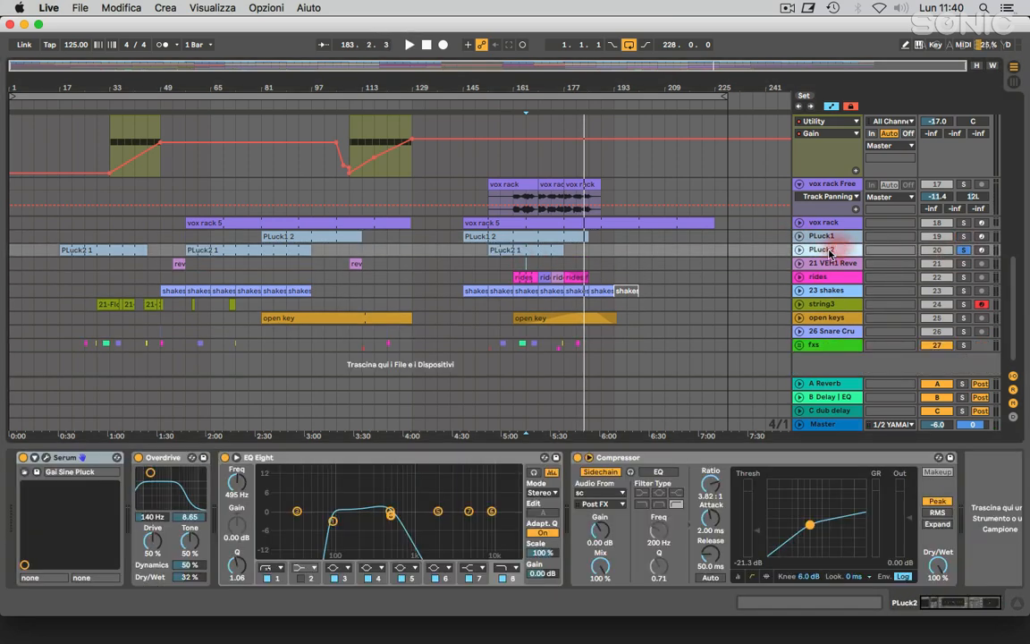
{"action": "key", "text": "space"}
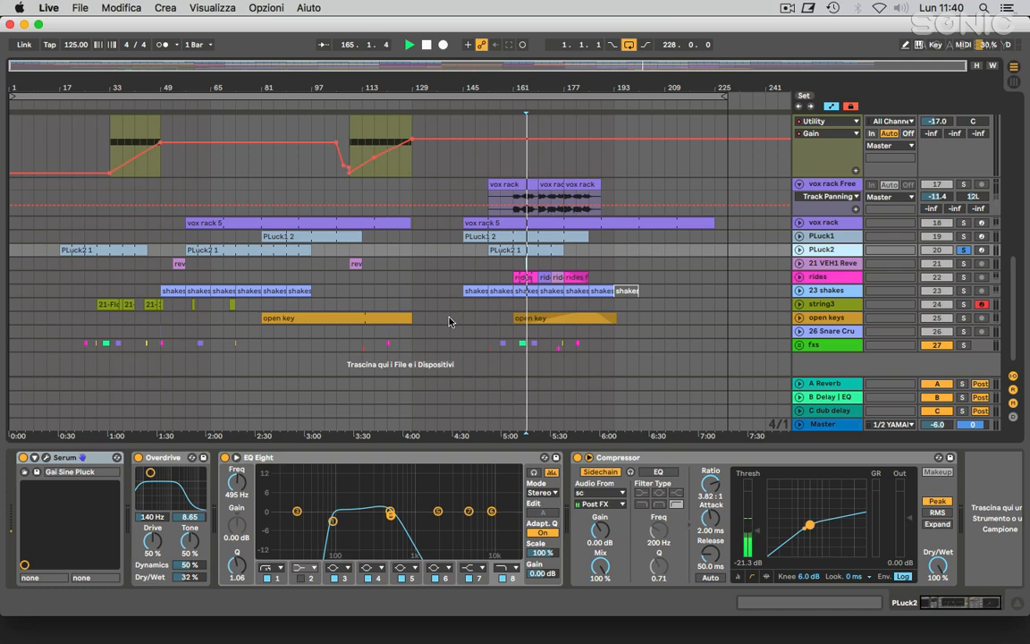
{"action": "left_click", "coordinate": [46, 457]}
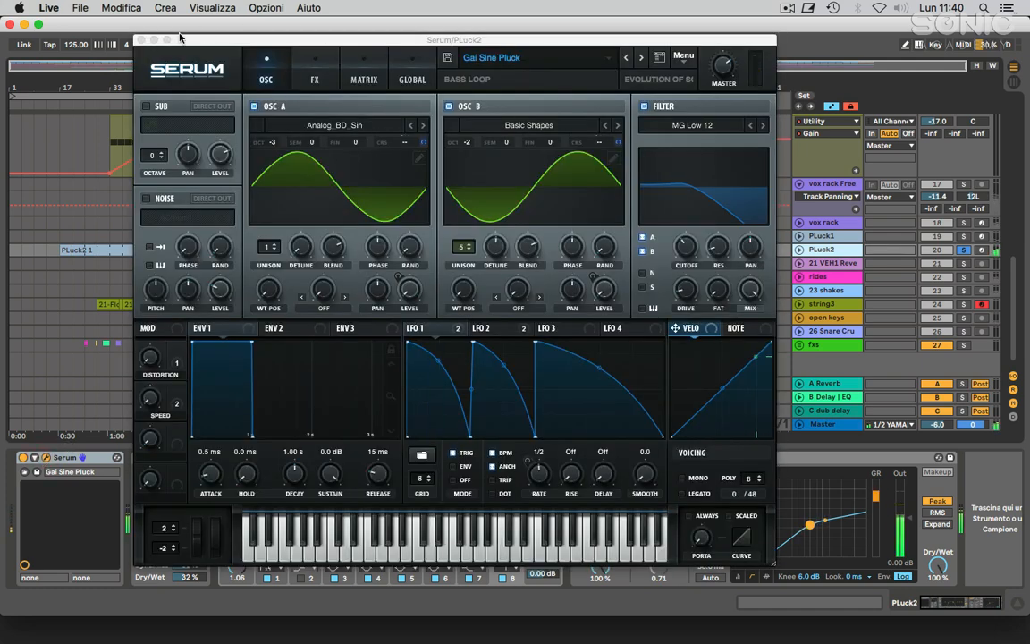
{"action": "left_click", "coordinate": [141, 40]}
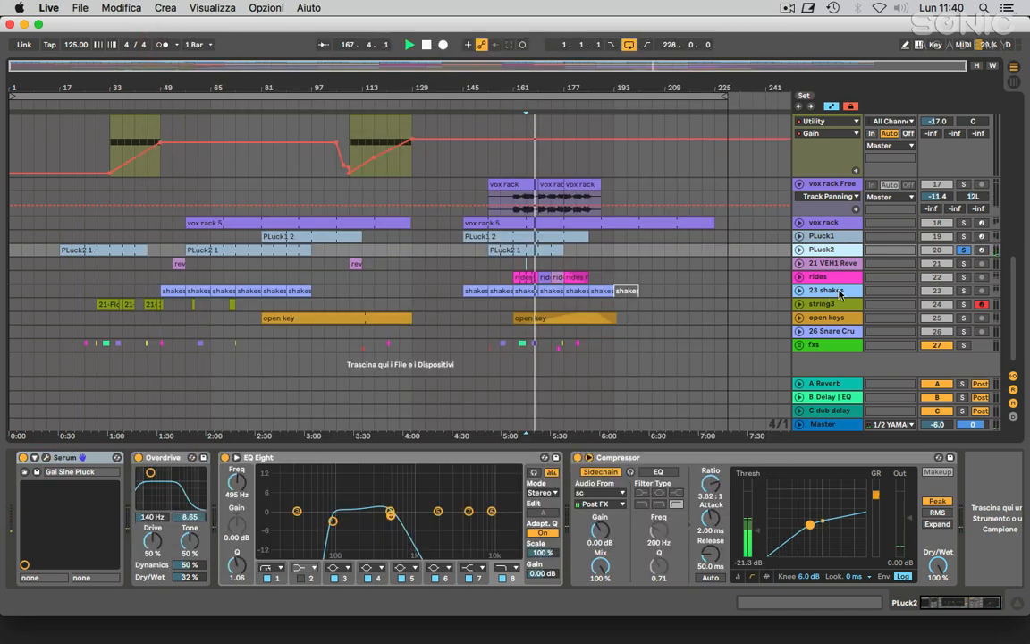
Step: Unfold the PLuck2 track, examine its Overdrive, EQ Eight and sidechained Compressor, and collapse the EQ Eight
{"action": "left_click", "coordinate": [801, 250]}
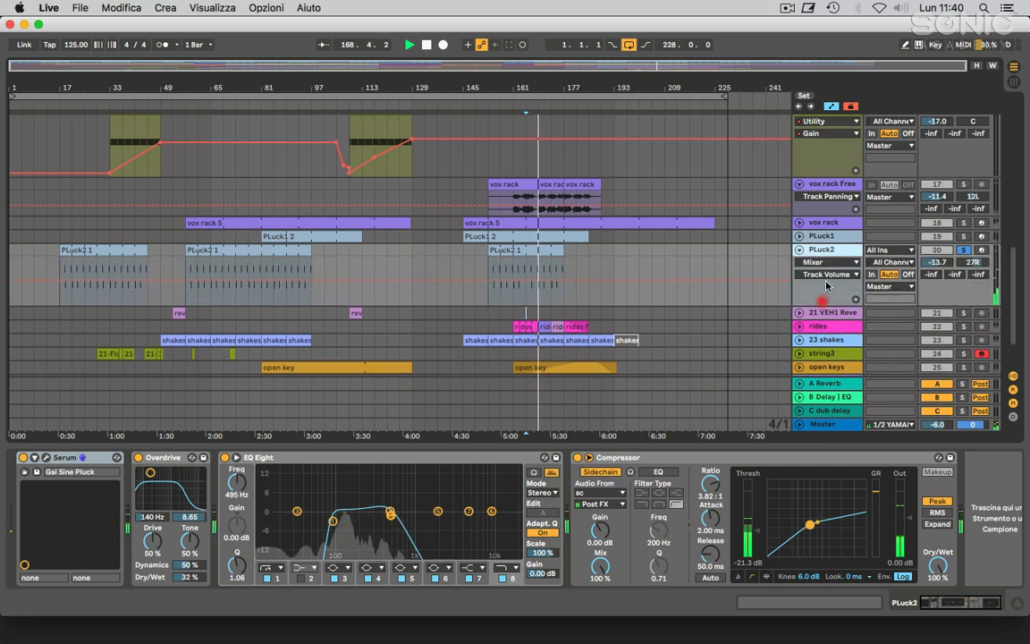
{"action": "scroll", "coordinate": [804, 256], "scroll_direction": "down", "scroll_amount": 1}
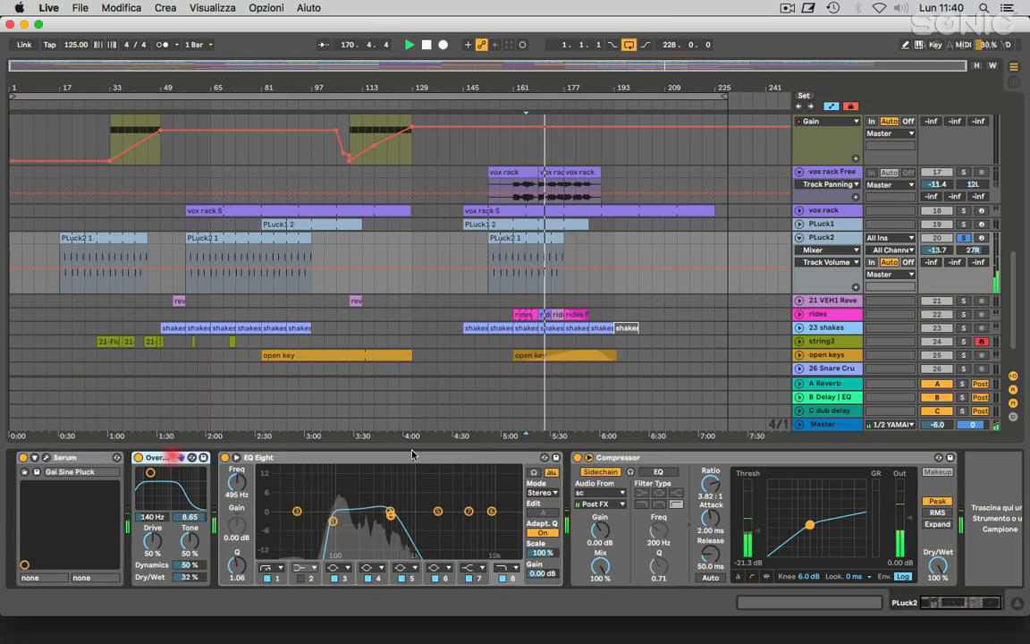
{"action": "double_click", "coordinate": [413, 458]}
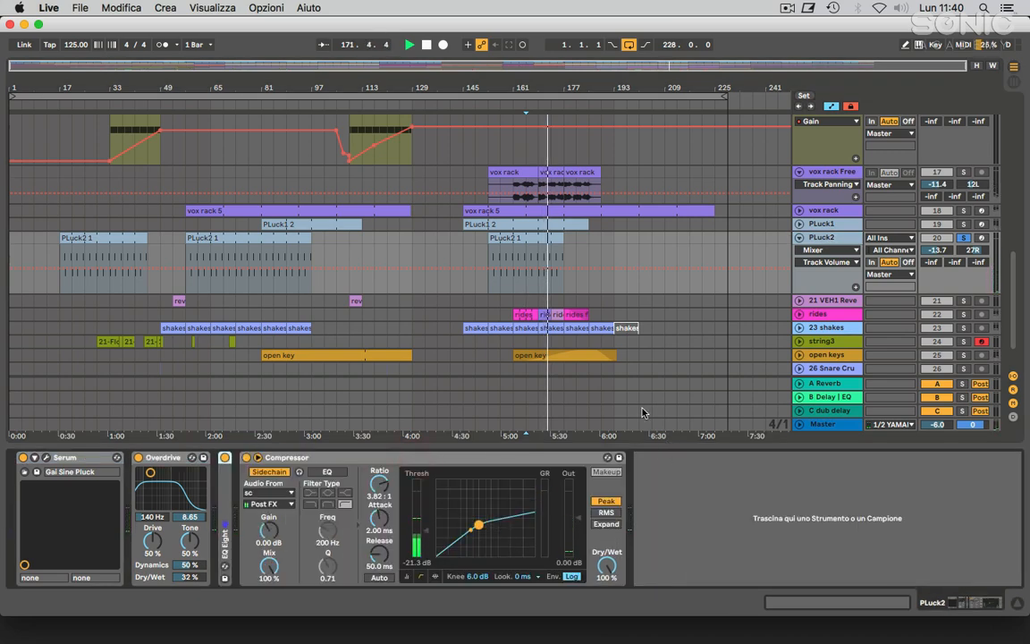
{"action": "scroll", "coordinate": [631, 304], "scroll_direction": "down", "scroll_amount": 1}
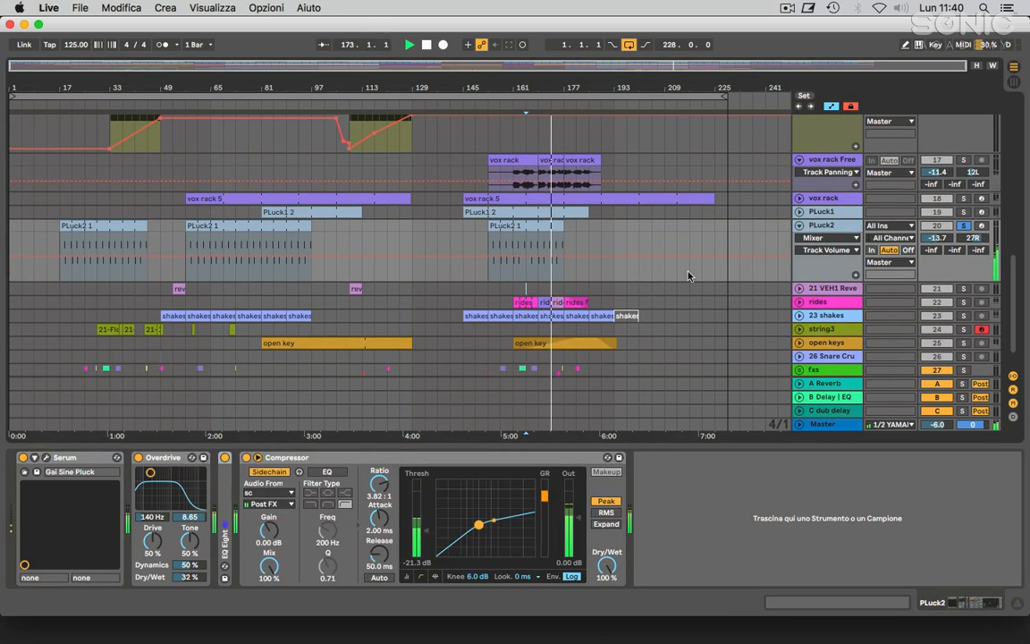
Step: Select and solo the rides track to audition its clips and check its effects chain
{"action": "scroll", "coordinate": [696, 263], "scroll_direction": "down", "scroll_amount": 1}
{"action": "left_click", "coordinate": [839, 293]}
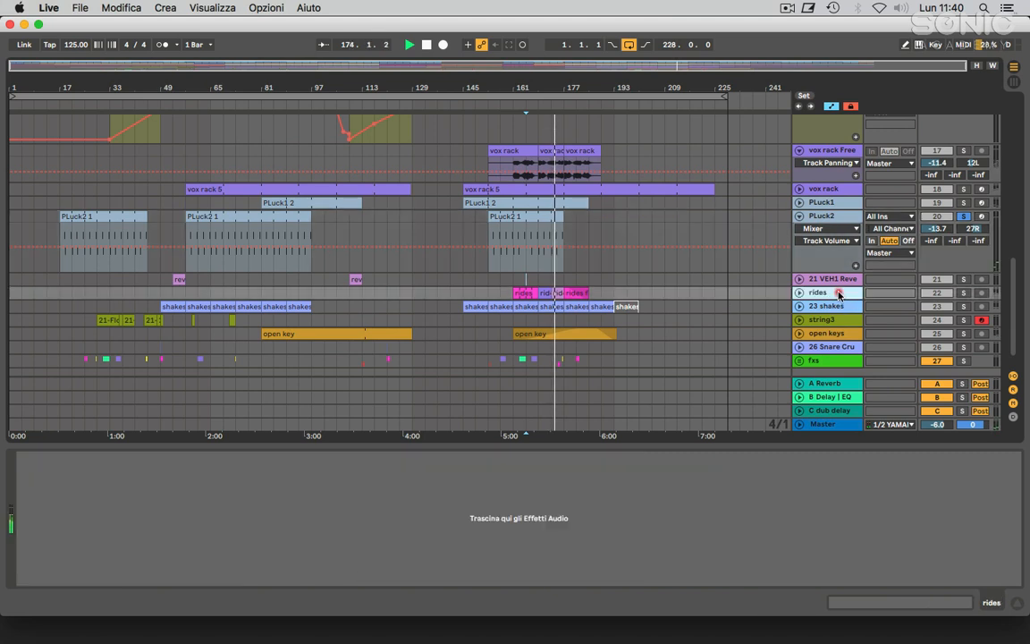
{"action": "left_click", "coordinate": [963, 294]}
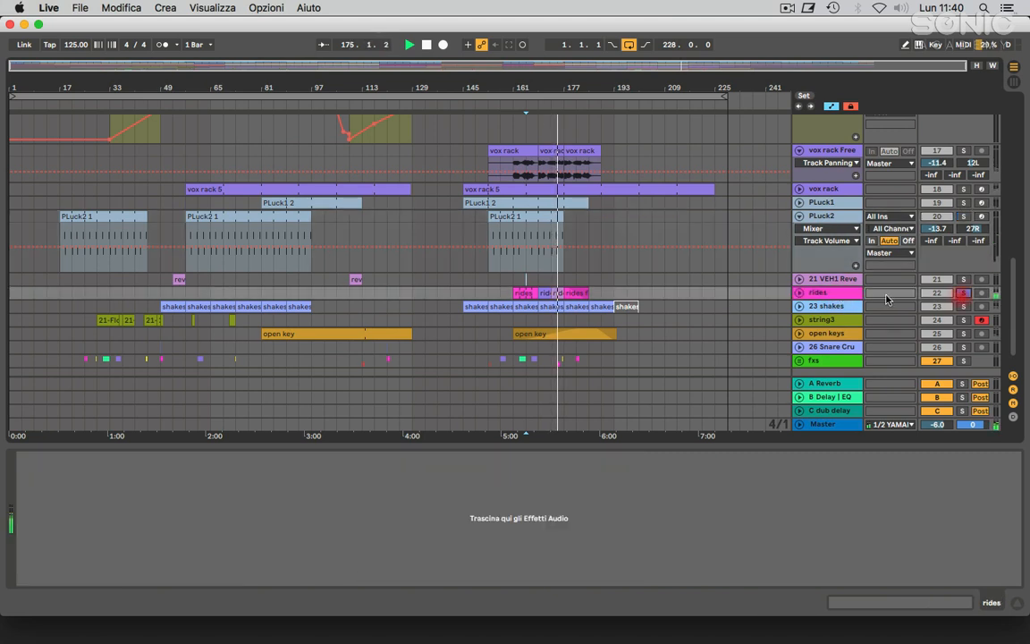
{"action": "left_click", "coordinate": [839, 297]}
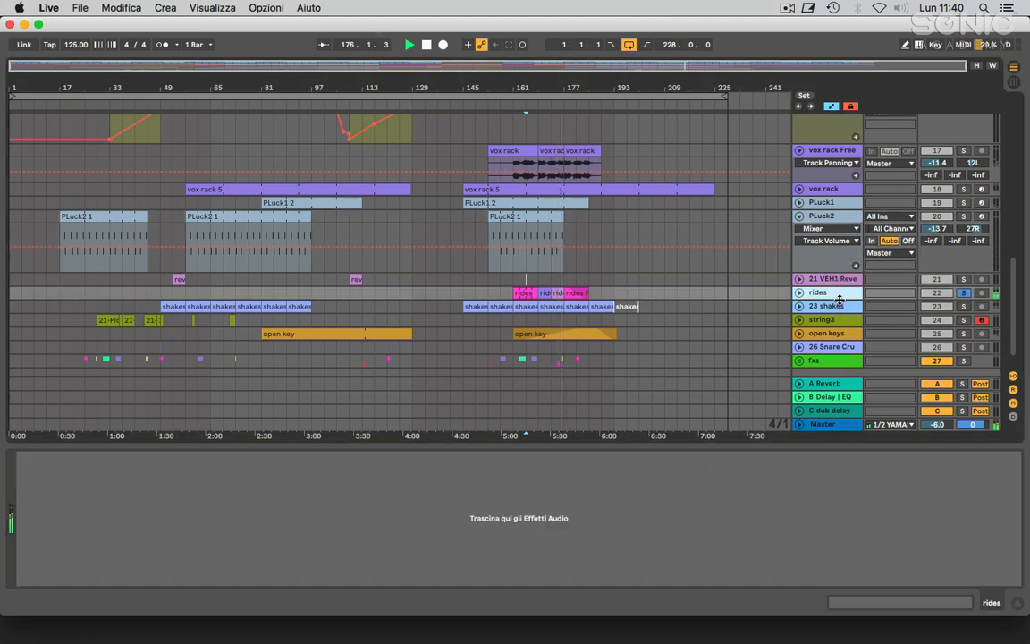
{"action": "left_click", "coordinate": [836, 288]}
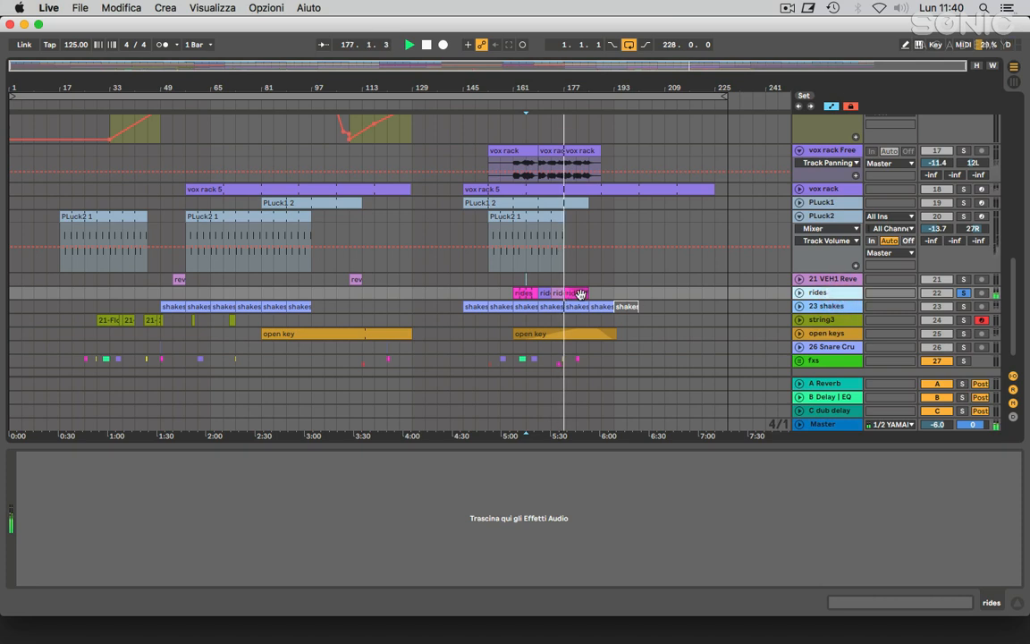
Step: Unfold and solo 23 shakes, examine its EQ Eight, Delay, sidechained Compressor and Mastering - Add Sustain device, and collapse the Compressor
{"action": "left_click", "coordinate": [816, 308]}
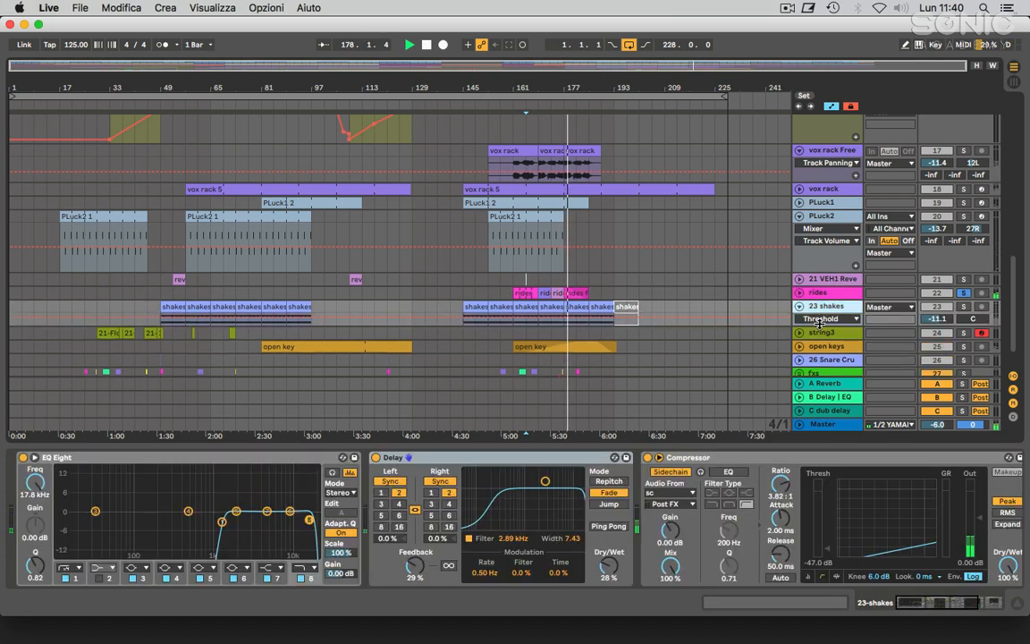
{"action": "left_click", "coordinate": [967, 307]}
{"action": "double_click", "coordinate": [830, 307]}
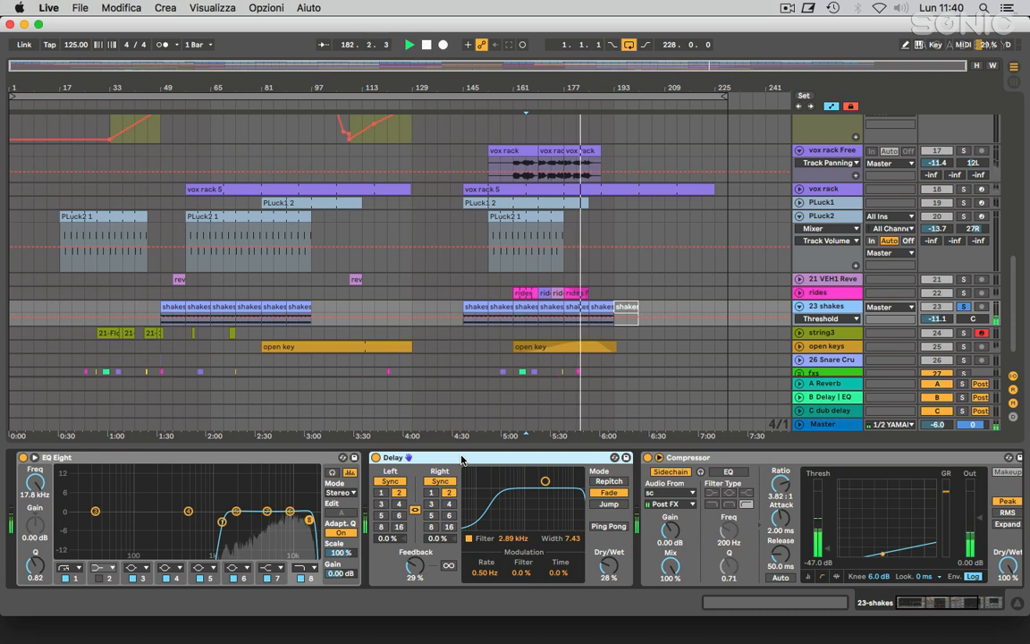
{"action": "double_click", "coordinate": [706, 457]}
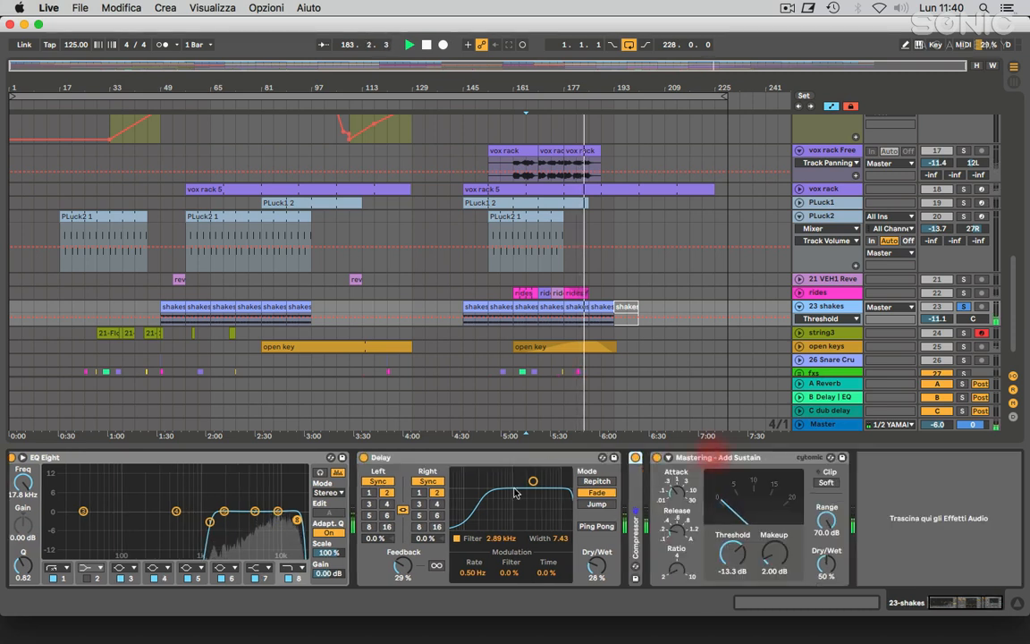
{"action": "left_click", "coordinate": [737, 459]}
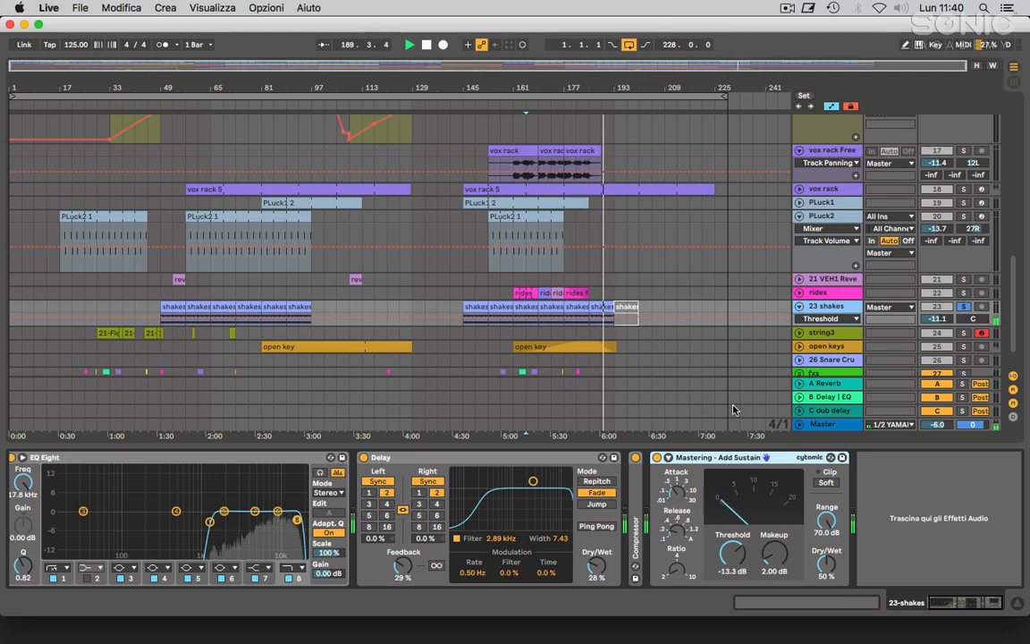
Step: Restart playback from about bar 109, solo the open keys track and unfold it to examine its audio clips
{"action": "scroll", "coordinate": [656, 340], "scroll_direction": "down", "scroll_amount": 2}
{"action": "left_click", "coordinate": [348, 296]}
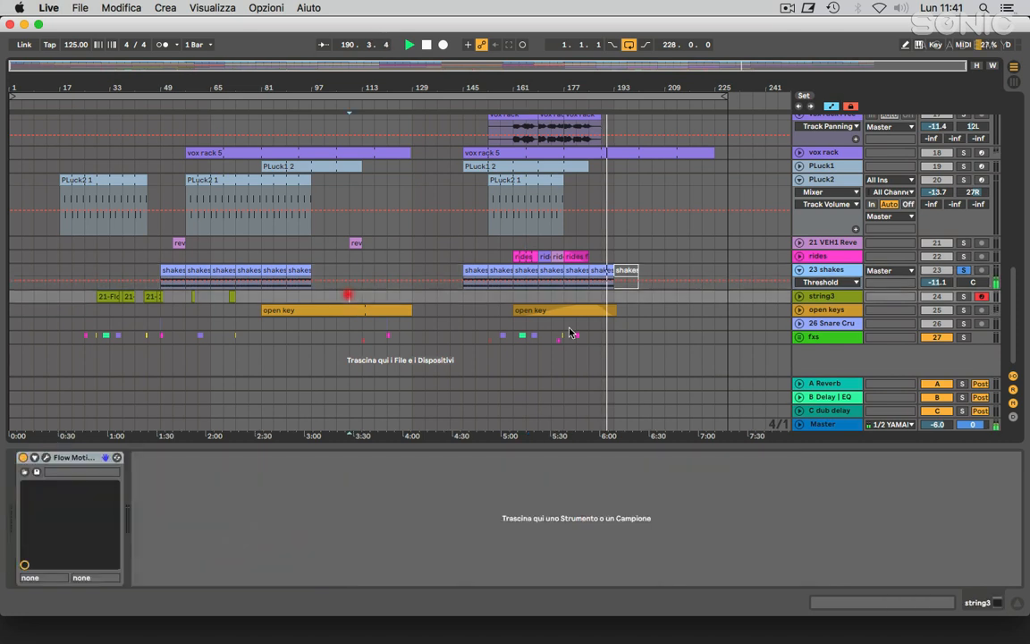
{"action": "key", "text": "space"}
{"action": "key", "text": "space"}
{"action": "left_click", "coordinate": [964, 311]}
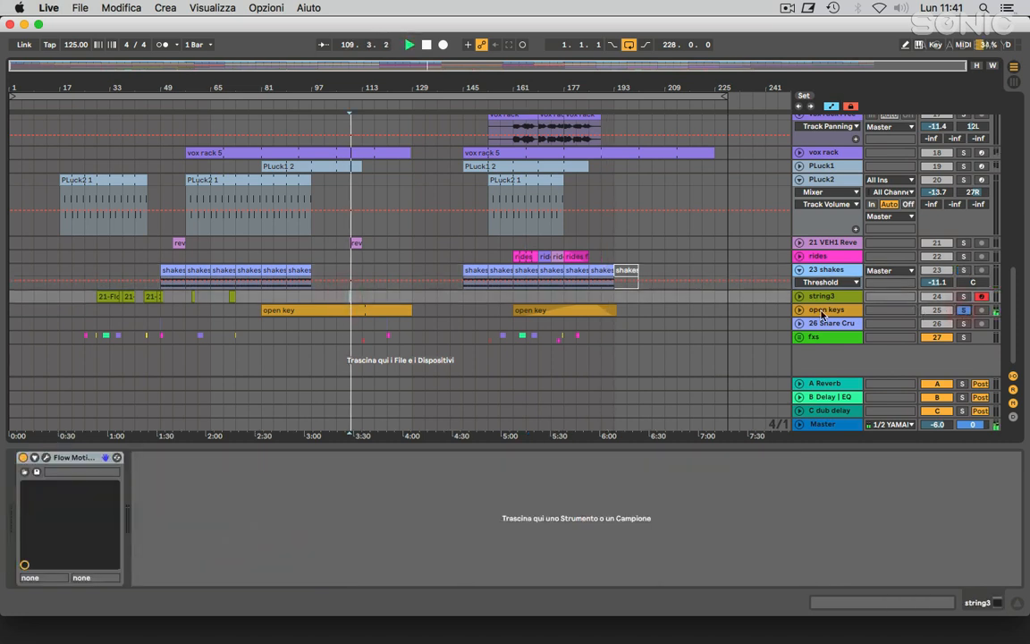
{"action": "left_click", "coordinate": [821, 312]}
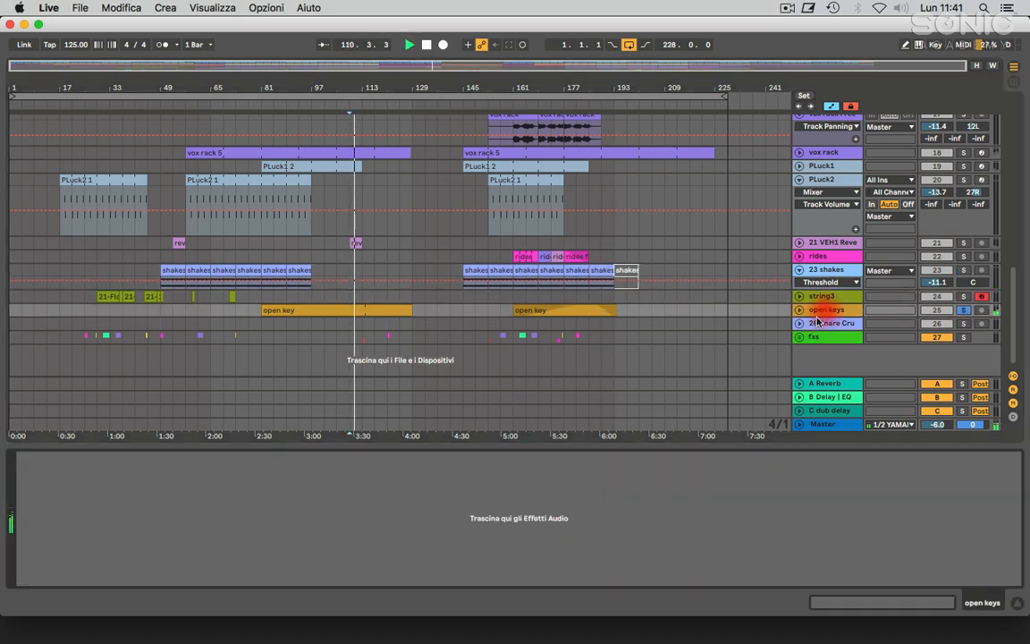
{"action": "left_click_drag", "start_coordinate": [817, 316], "coordinate": [820, 359]}
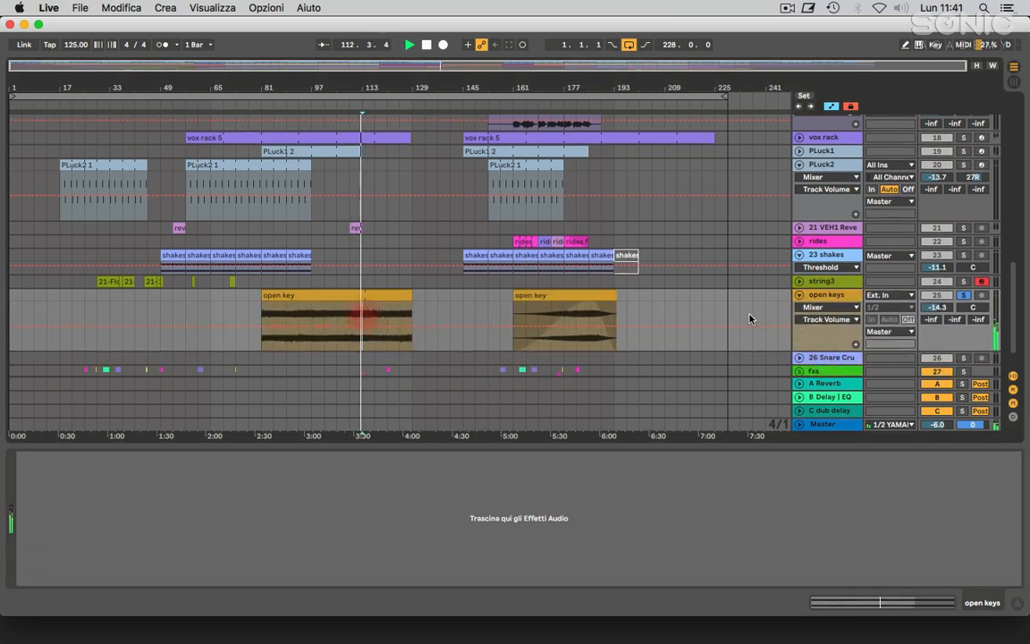
{"action": "scroll", "coordinate": [837, 300], "scroll_direction": "down", "scroll_amount": 2}
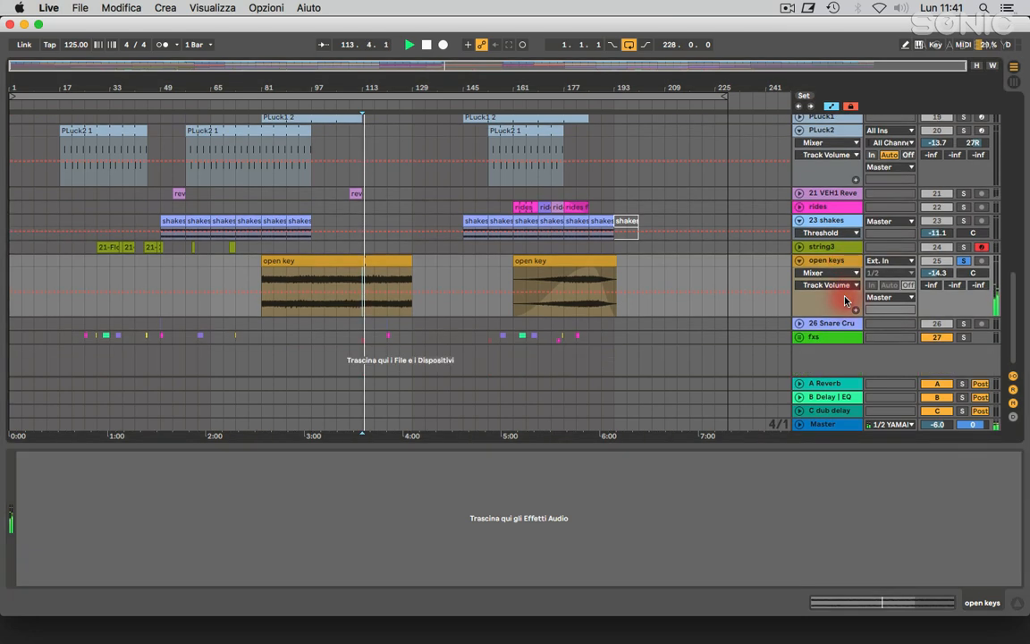
Step: Unsolo the open keys track, select the fxs group to examine its EQ Eight, and stop playback
{"action": "left_click", "coordinate": [964, 261]}
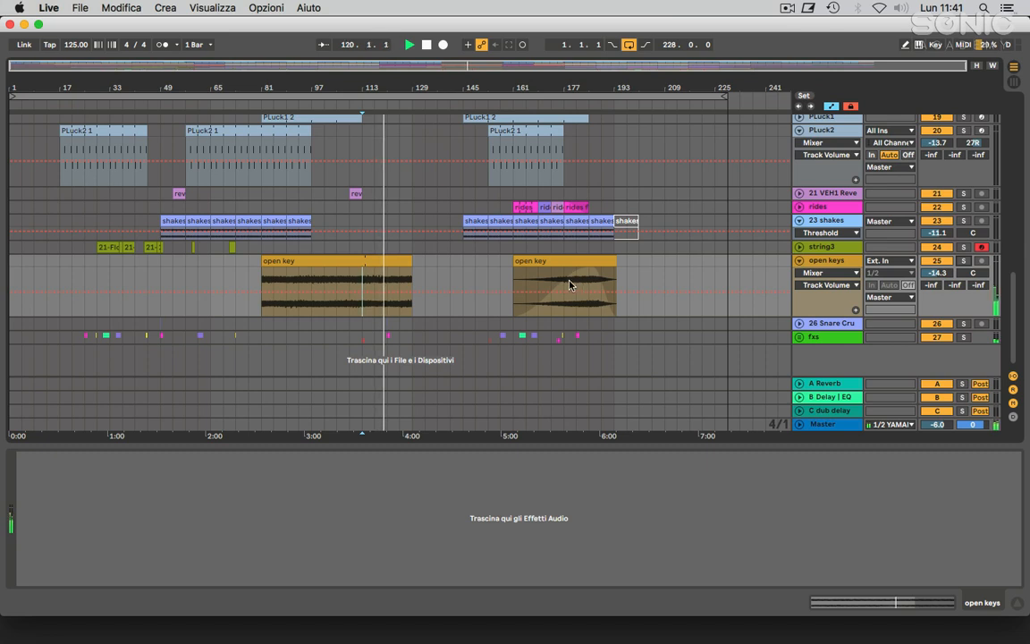
{"action": "left_click", "coordinate": [739, 446]}
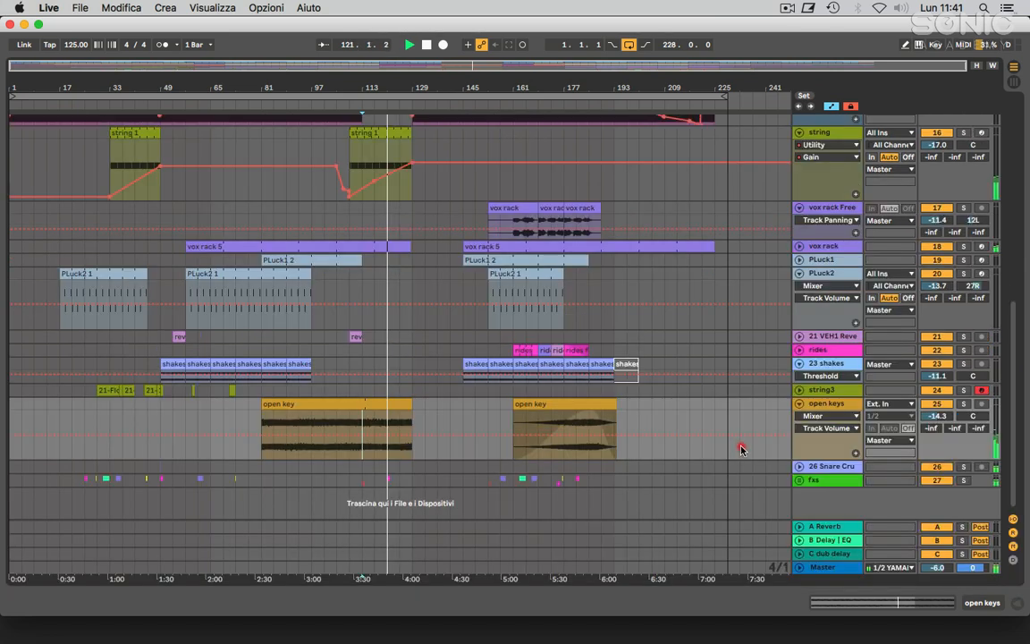
{"action": "left_click", "coordinate": [829, 468]}
{"action": "double_click", "coordinate": [820, 484]}
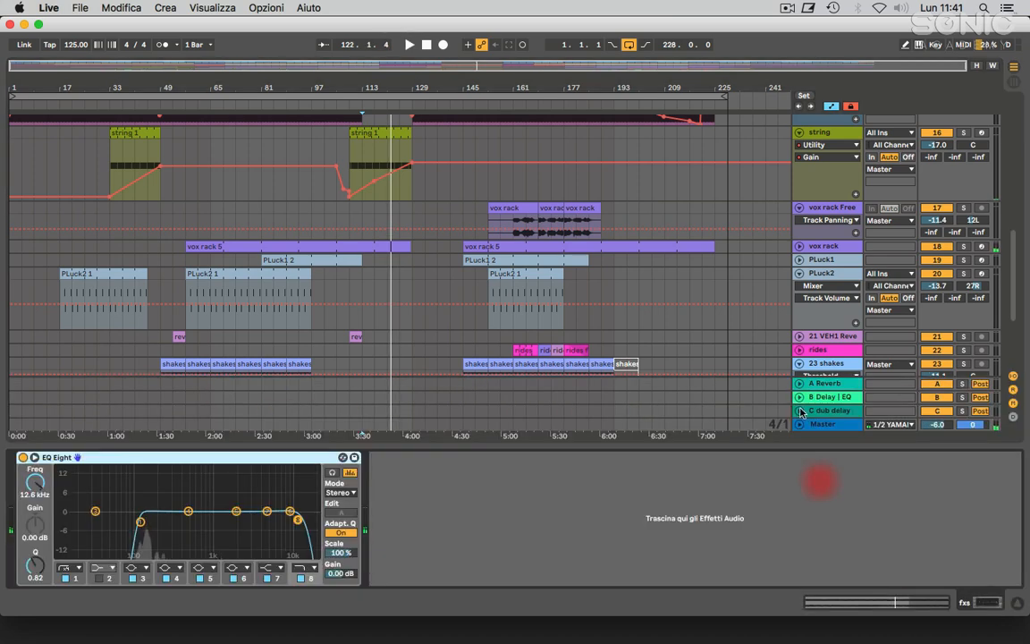
Step: Unfold the fxs group, solo fx1 with its Blackhole effect, and audition its clips from about bars 121 and 157
{"action": "left_click", "coordinate": [801, 338]}
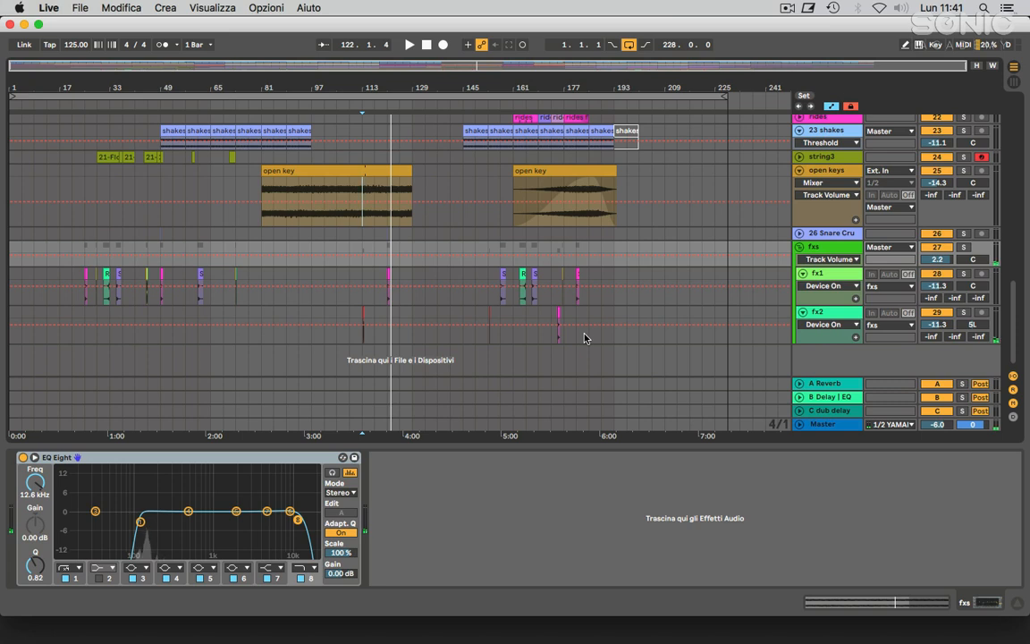
{"action": "key", "text": "space"}
{"action": "left_click", "coordinate": [387, 272]}
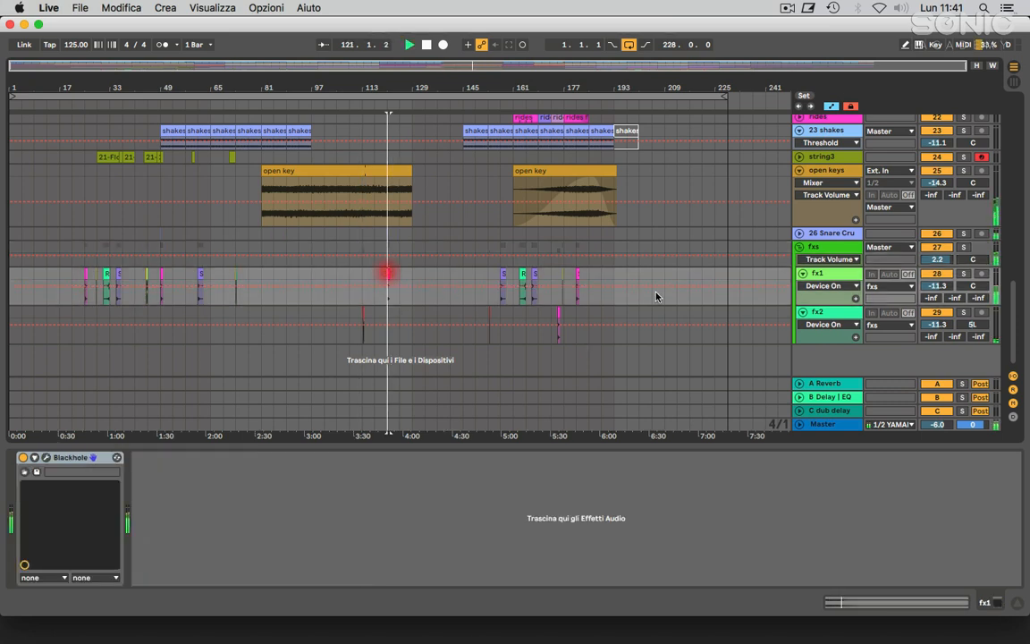
{"action": "left_click", "coordinate": [963, 274]}
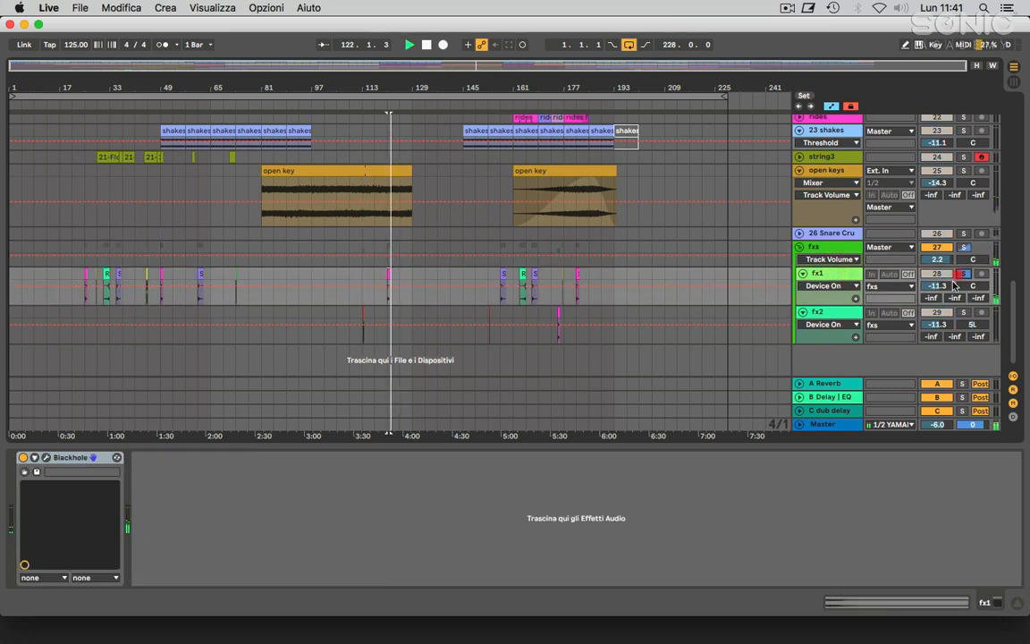
{"action": "key", "text": "space"}
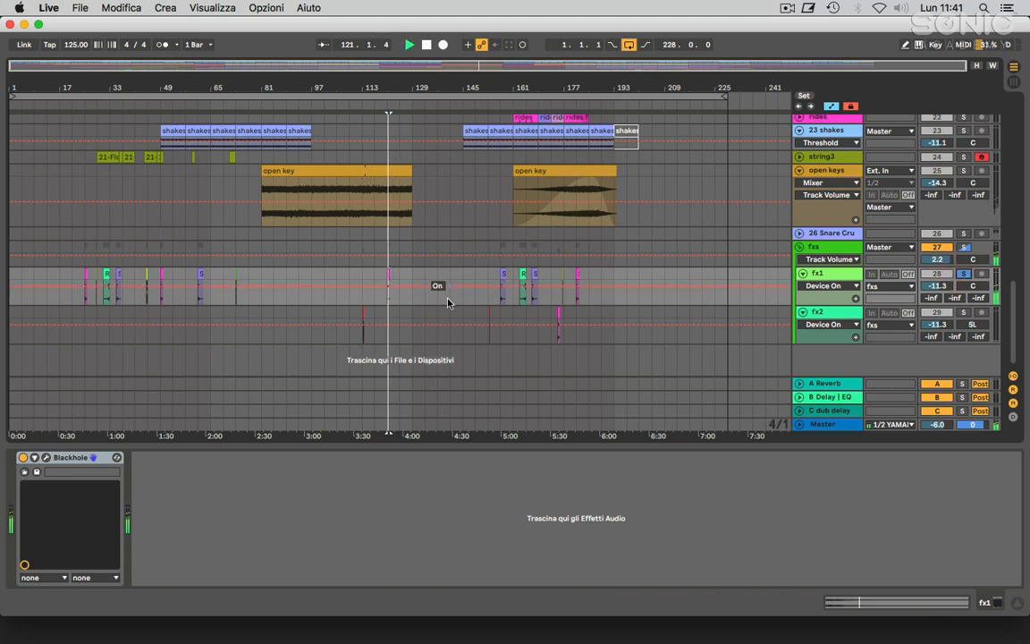
{"action": "left_click", "coordinate": [50, 463]}
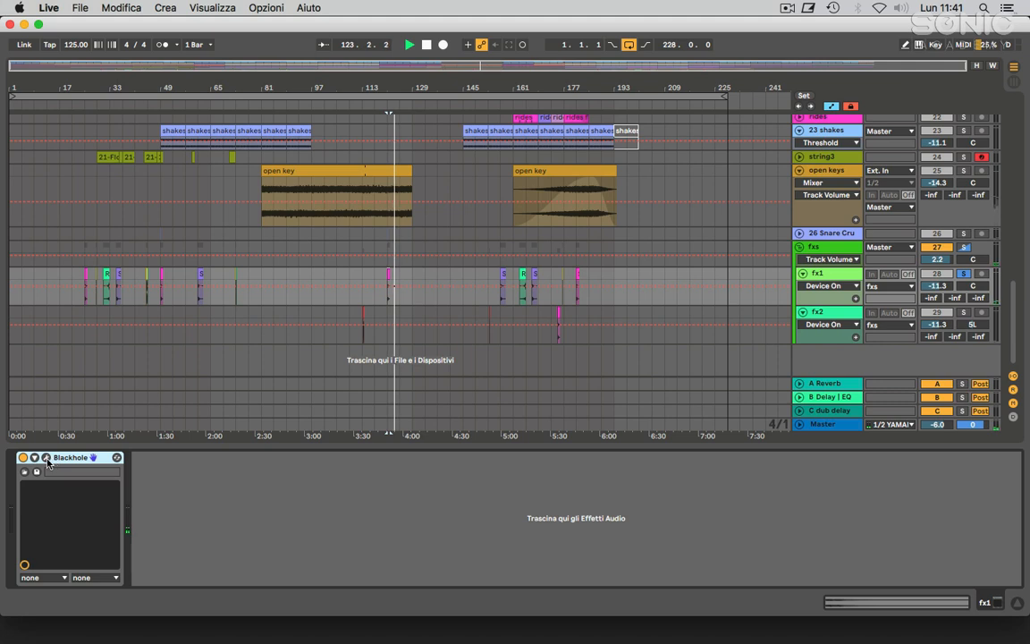
{"action": "left_click", "coordinate": [499, 295]}
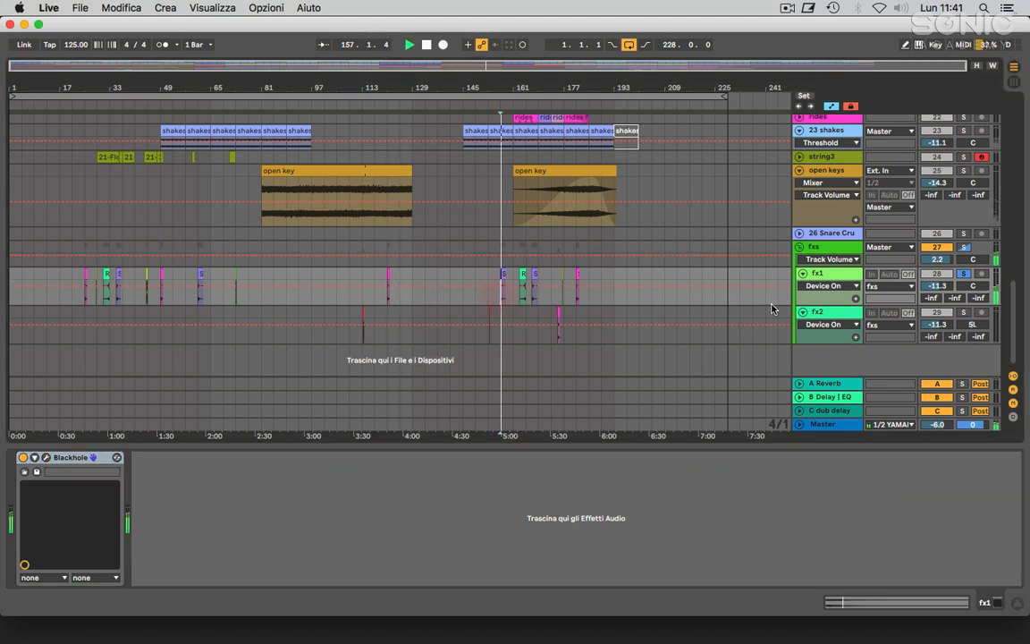
Step: Select and solo the fx2 track, audition it from about bar 173, and check its Blackhole effect
{"action": "left_click", "coordinate": [832, 313]}
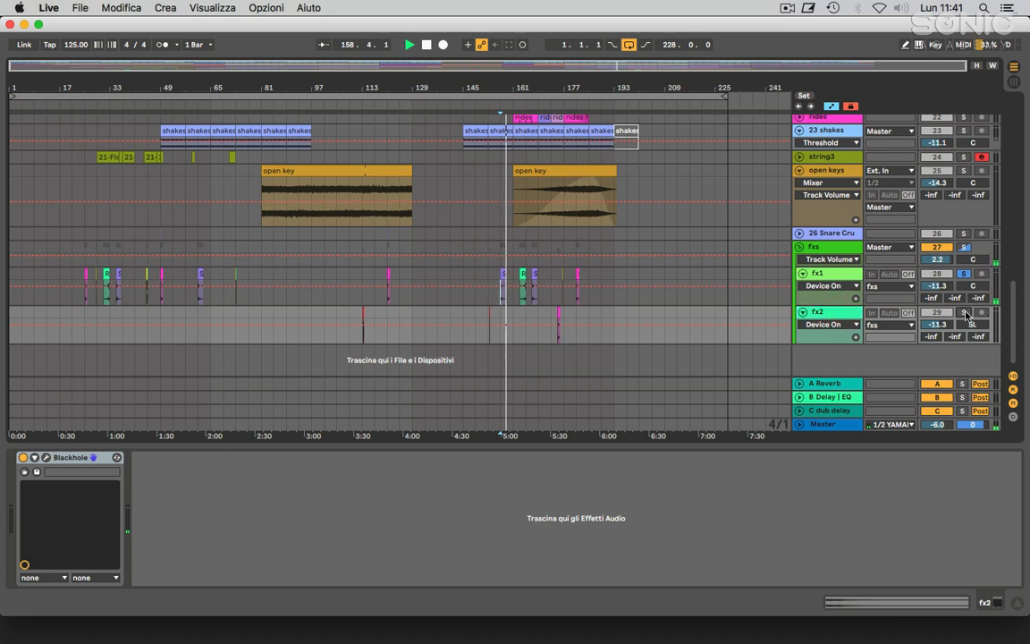
{"action": "left_click", "coordinate": [554, 317]}
{"action": "left_click", "coordinate": [554, 317]}
{"action": "key", "text": "space"}
{"action": "key", "text": "space"}
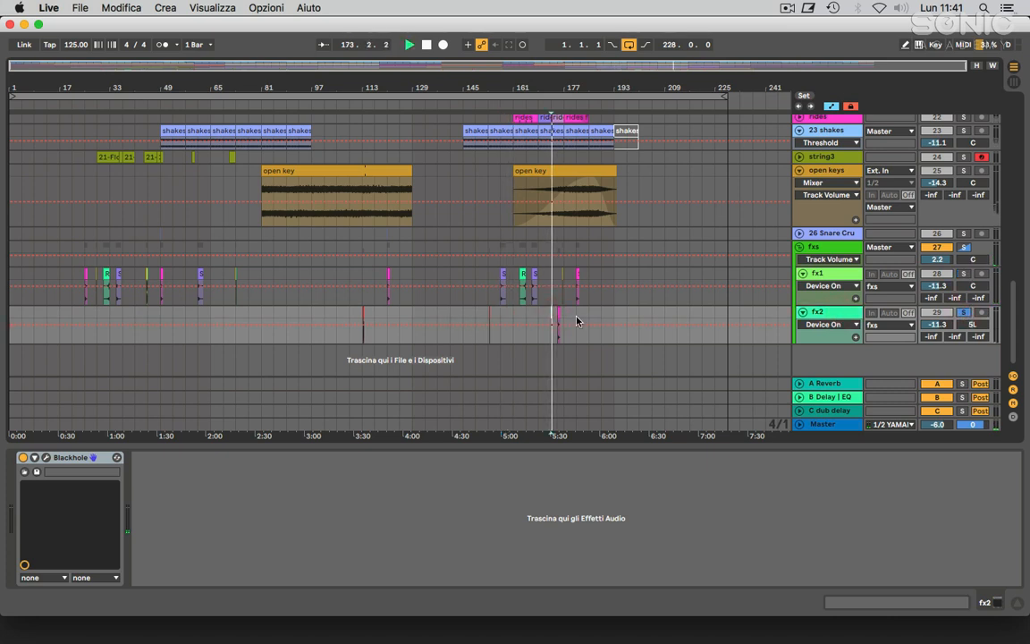
{"action": "left_click", "coordinate": [813, 313]}
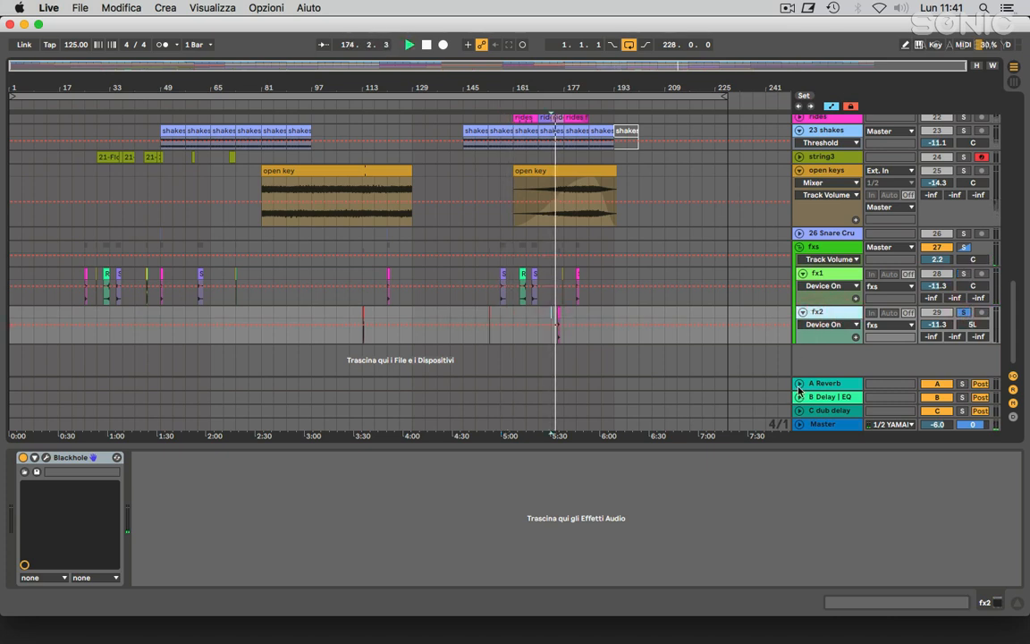
Step: Hide the device view and select the drums group track
{"action": "double_click", "coordinate": [803, 446]}
{"action": "scroll", "coordinate": [790, 405], "scroll_direction": "up", "scroll_amount": 10}
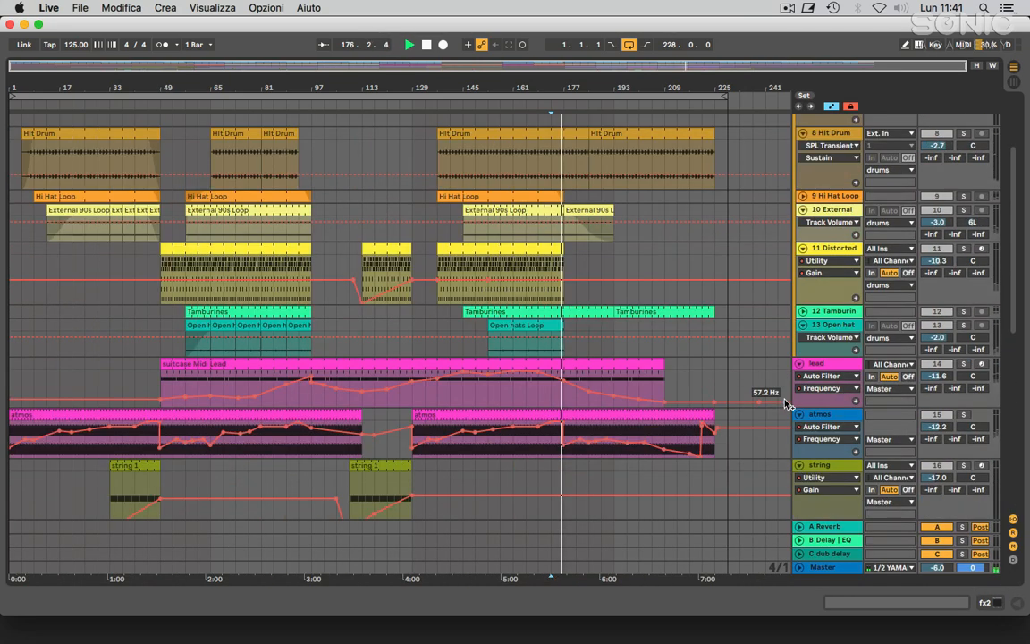
{"action": "scroll", "coordinate": [787, 405], "scroll_direction": "up", "scroll_amount": 5}
{"action": "left_click", "coordinate": [808, 204]}
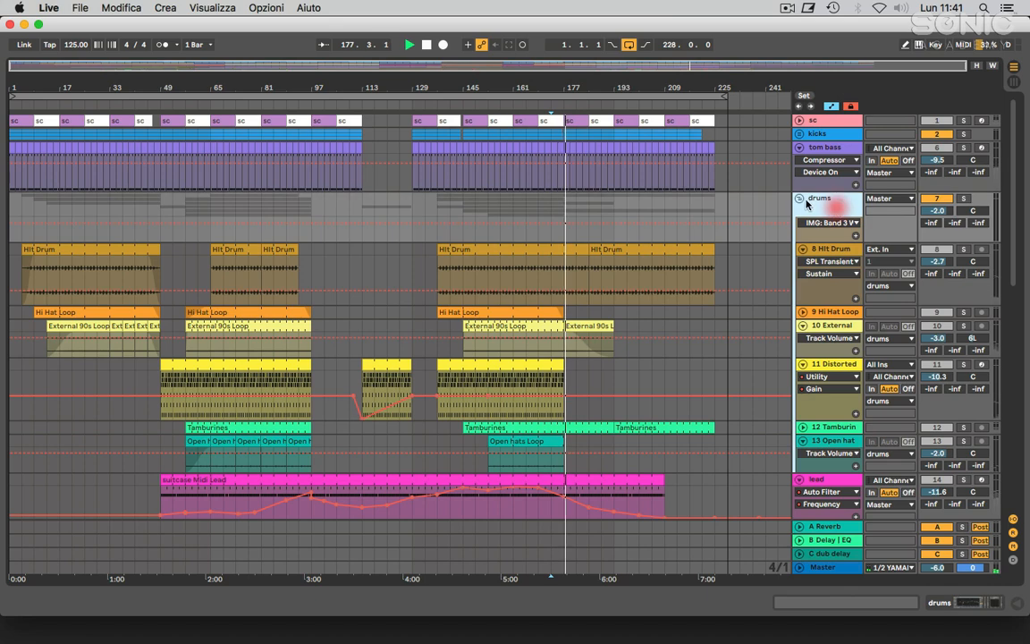
Step: Fold the drums group and collapse the atmos, string, vox rack Free and PLuck2 tracks
{"action": "left_click", "coordinate": [803, 200]}
{"action": "scroll", "coordinate": [790, 257], "scroll_direction": "down", "scroll_amount": 2}
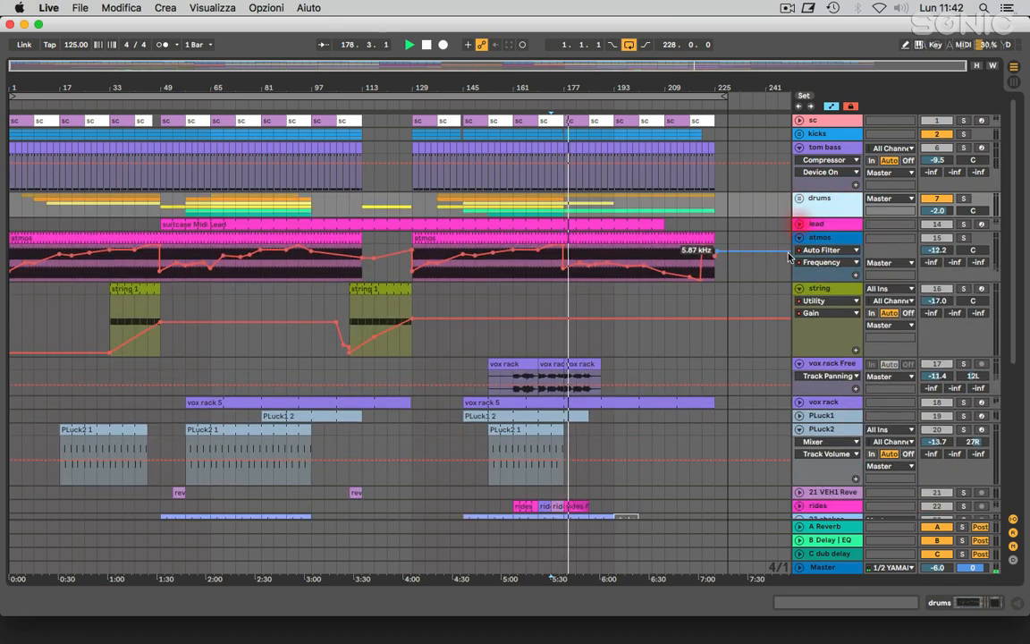
{"action": "left_click", "coordinate": [800, 237]}
{"action": "left_click", "coordinate": [800, 251]}
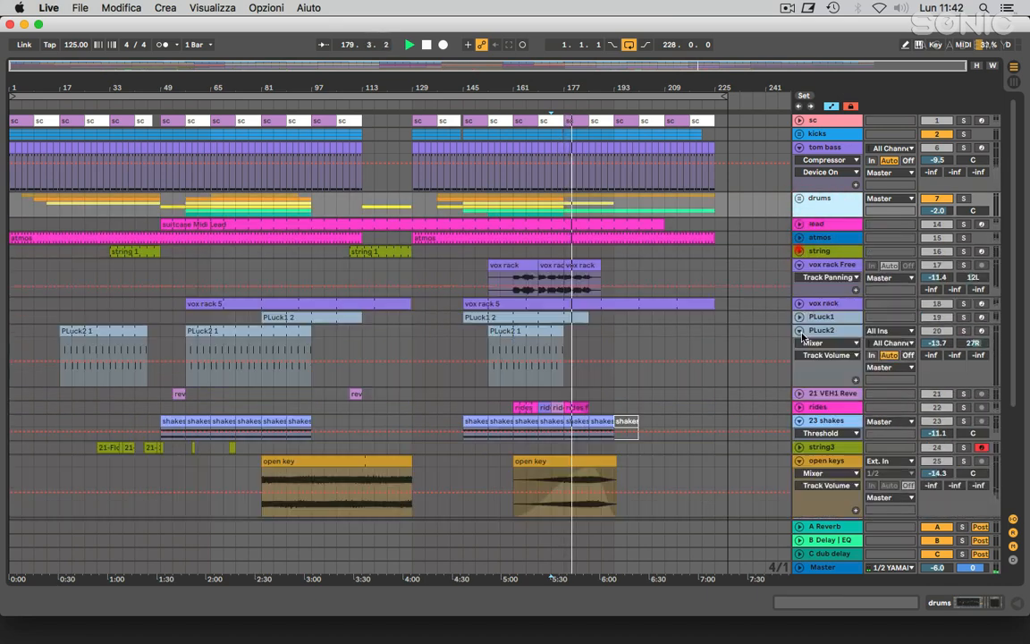
{"action": "left_click", "coordinate": [800, 265]}
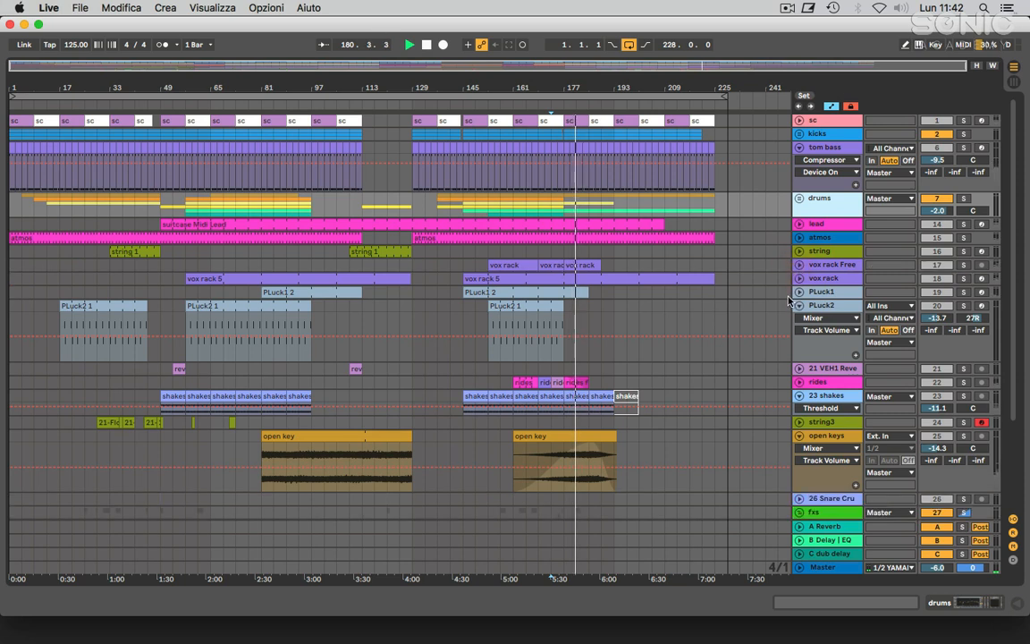
{"action": "left_click", "coordinate": [800, 305]}
Step: Select the tom bass, kicks, drums and lead tracks in turn, and stop playback
{"action": "left_click", "coordinate": [822, 145]}
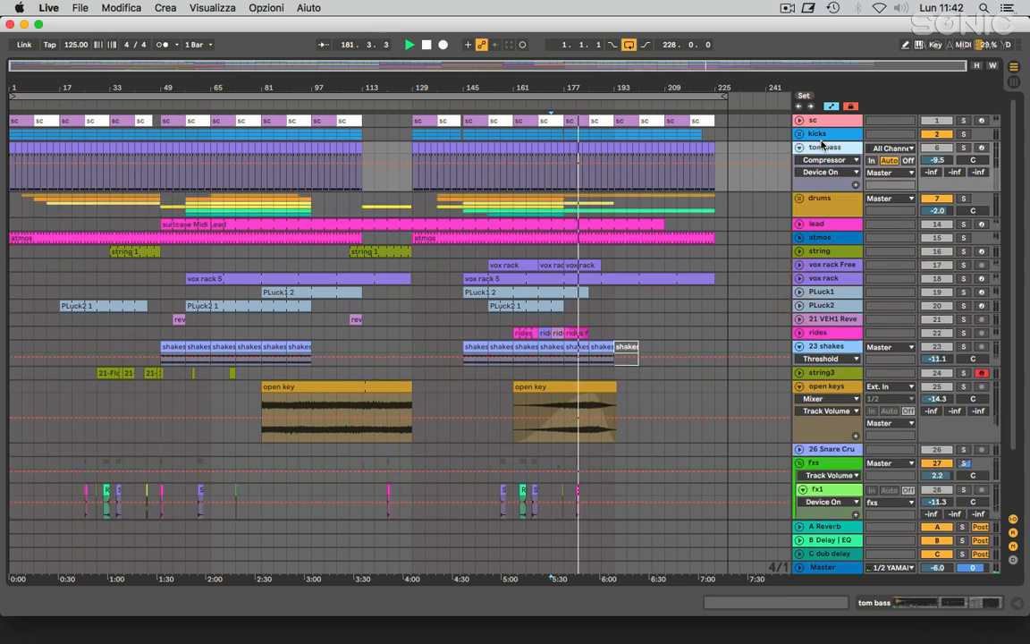
{"action": "left_click", "coordinate": [822, 135]}
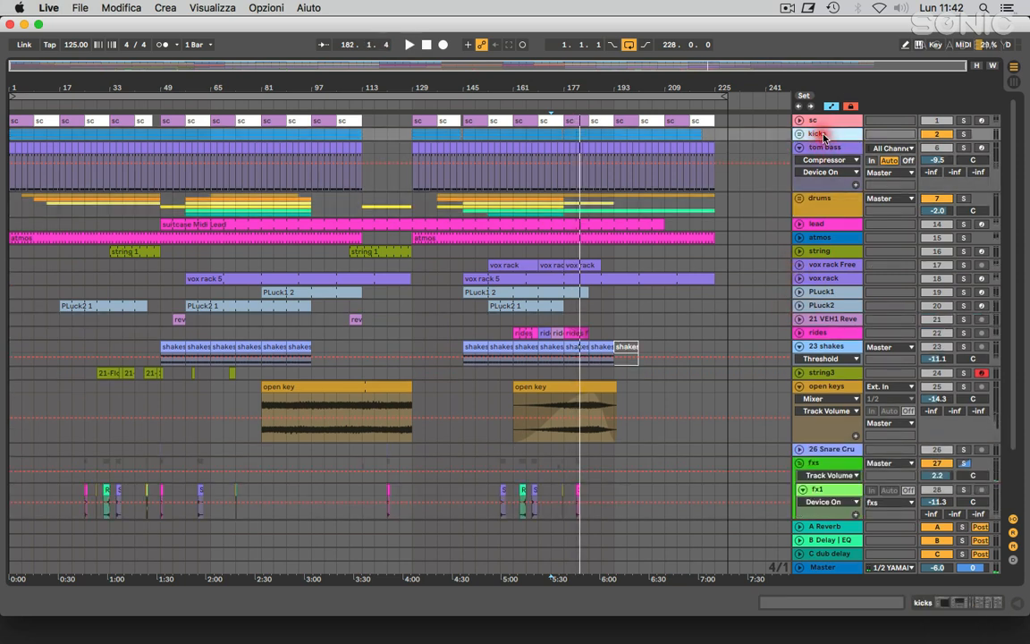
{"action": "left_click", "coordinate": [828, 203]}
{"action": "left_click", "coordinate": [823, 226]}
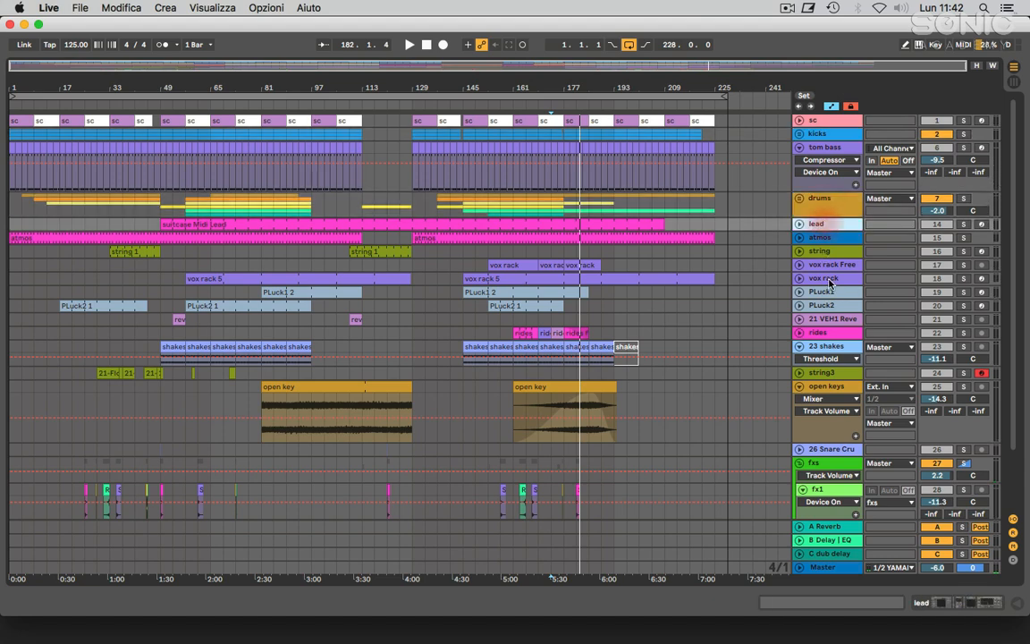
Step: Collapse the 23 shakes and open keys tracks
{"action": "left_click", "coordinate": [799, 347]}
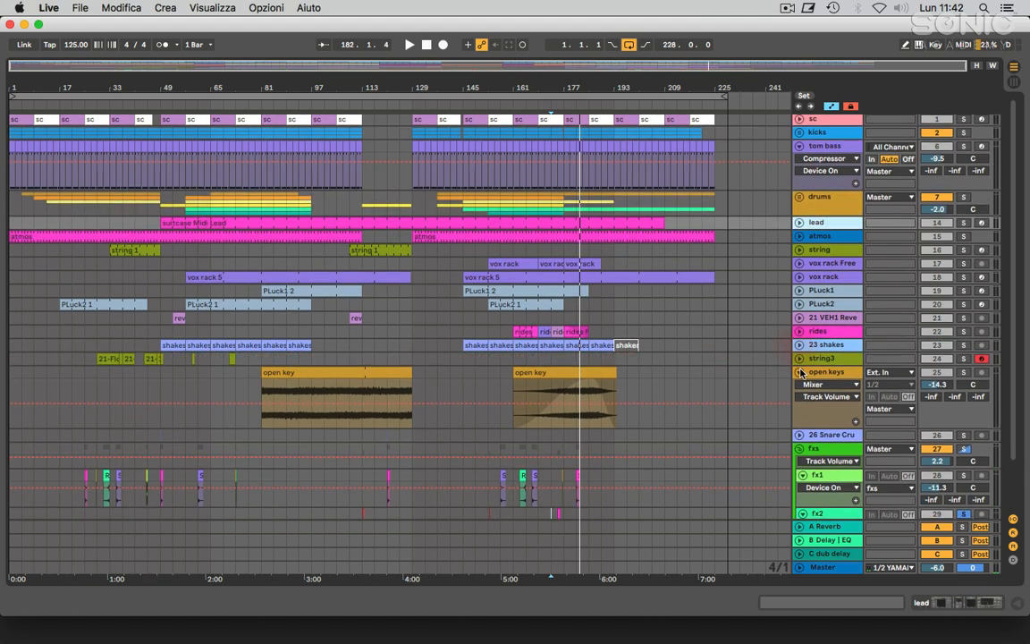
{"action": "left_click", "coordinate": [799, 372]}
{"action": "scroll", "coordinate": [801, 367], "scroll_direction": "up", "scroll_amount": 1}
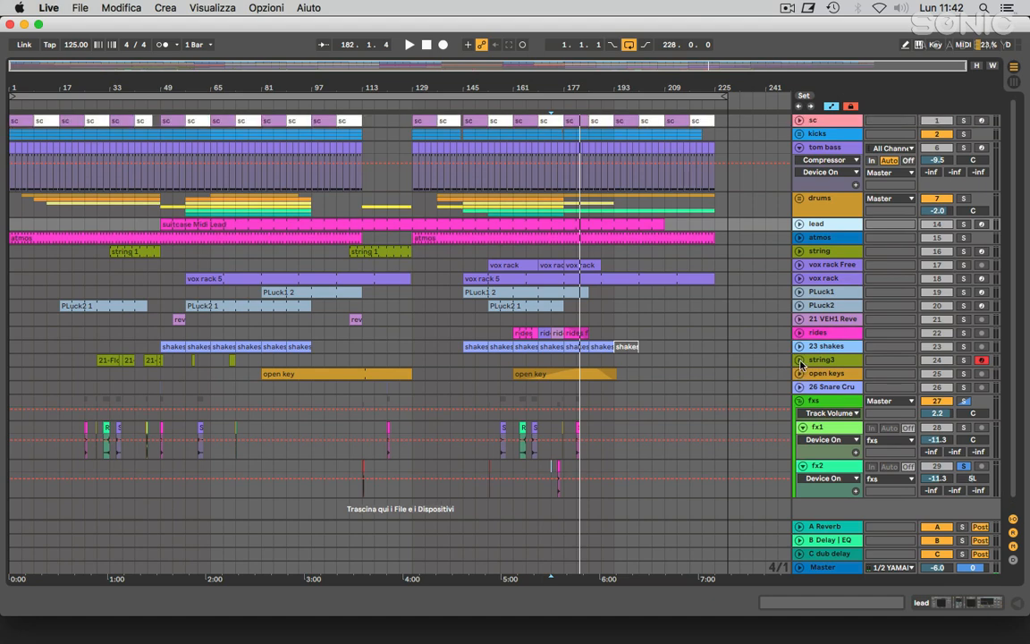
{"action": "scroll", "coordinate": [779, 331], "scroll_direction": "down", "scroll_amount": 1}
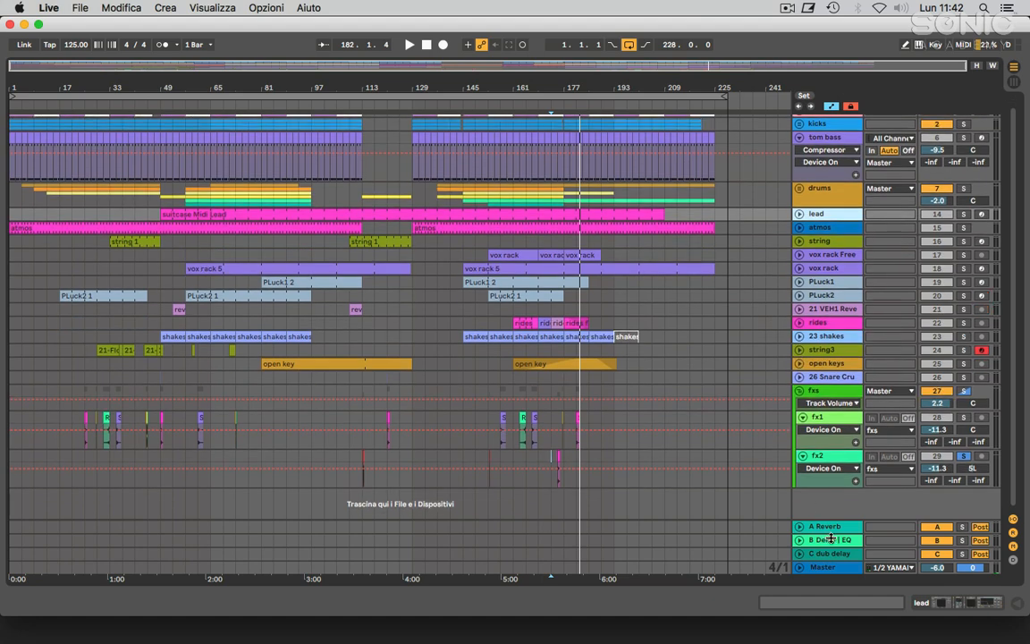
Step: Select and unfold the Master track, and show its effects chain
{"action": "left_click", "coordinate": [832, 569]}
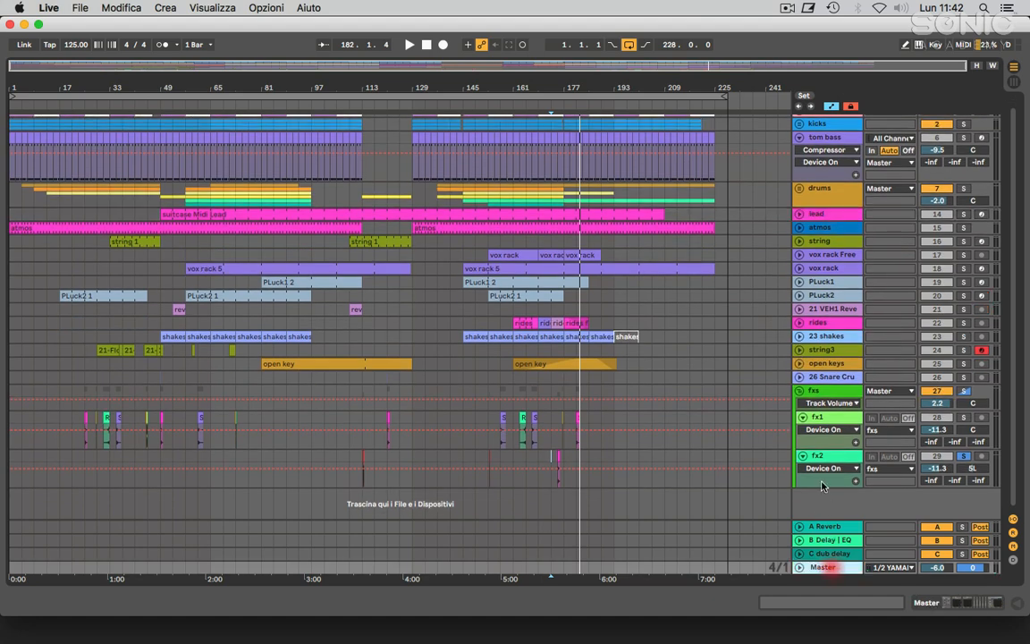
{"action": "left_click", "coordinate": [800, 566]}
{"action": "double_click", "coordinate": [819, 508]}
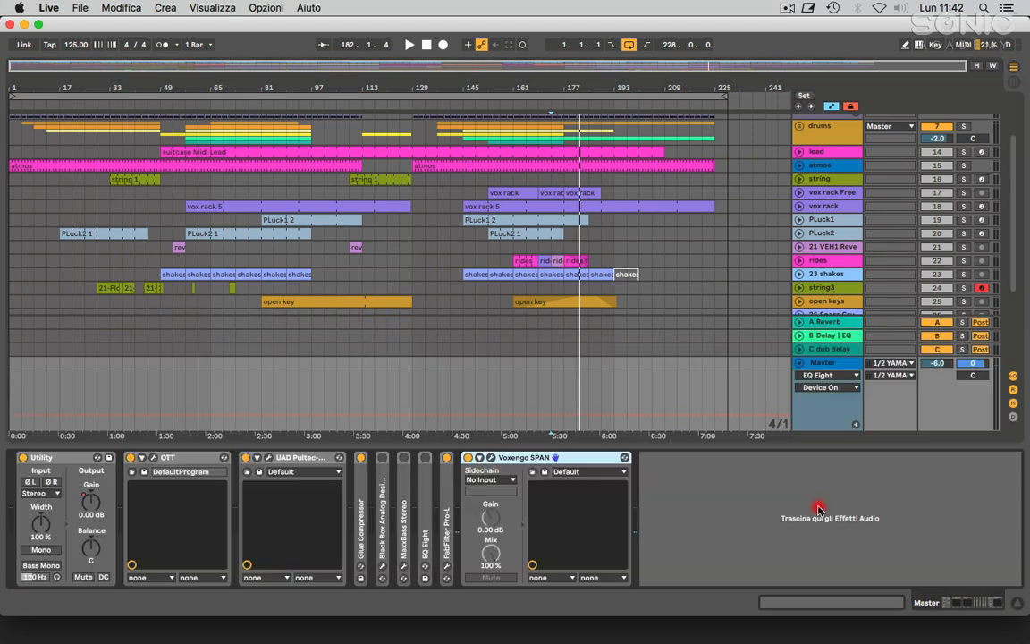
Step: Go through the Master's OTT and UAD Pultec, expand the Glue Compressor to examine its settings, and collapse it again
{"action": "left_click", "coordinate": [216, 460]}
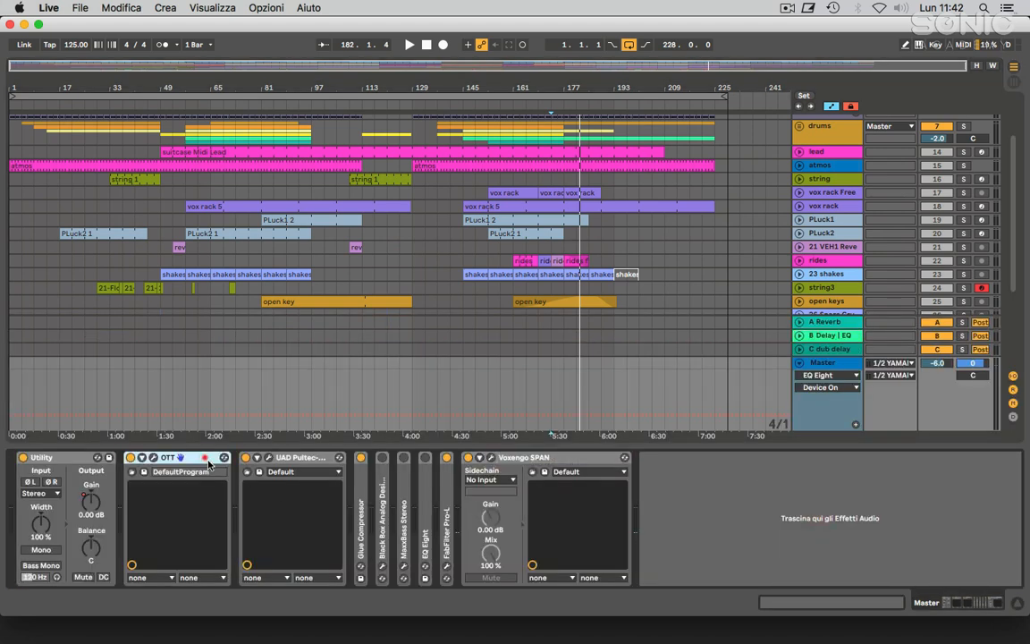
{"action": "left_click", "coordinate": [305, 460]}
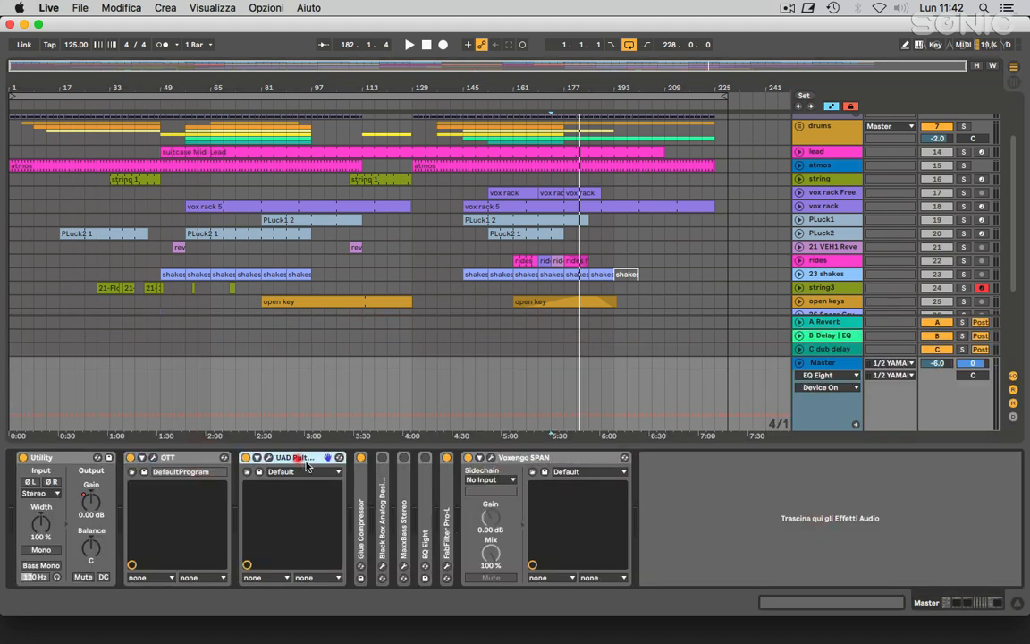
{"action": "double_click", "coordinate": [361, 492]}
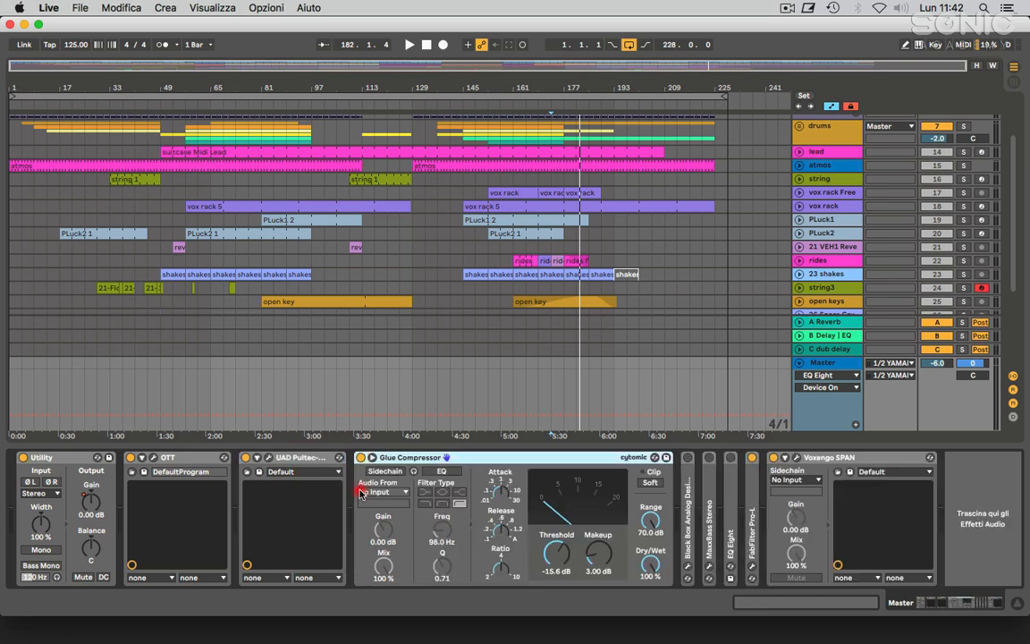
{"action": "double_click", "coordinate": [541, 458]}
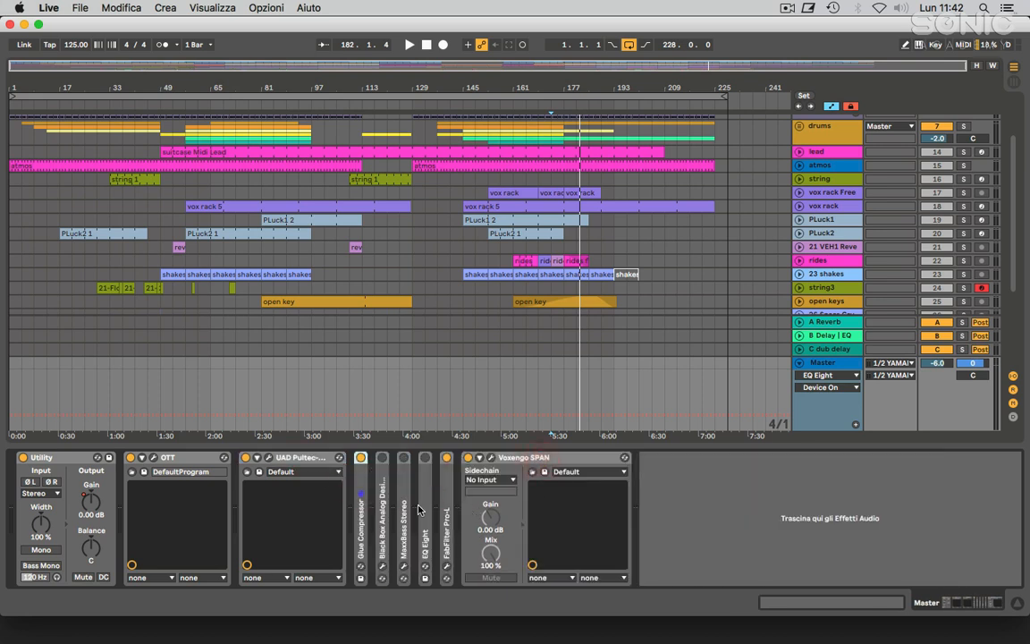
Step: Expand the Master's Black Box Analog Design, select MaxxBass Stereo, and expand FabFilter Pro-L
{"action": "double_click", "coordinate": [383, 507]}
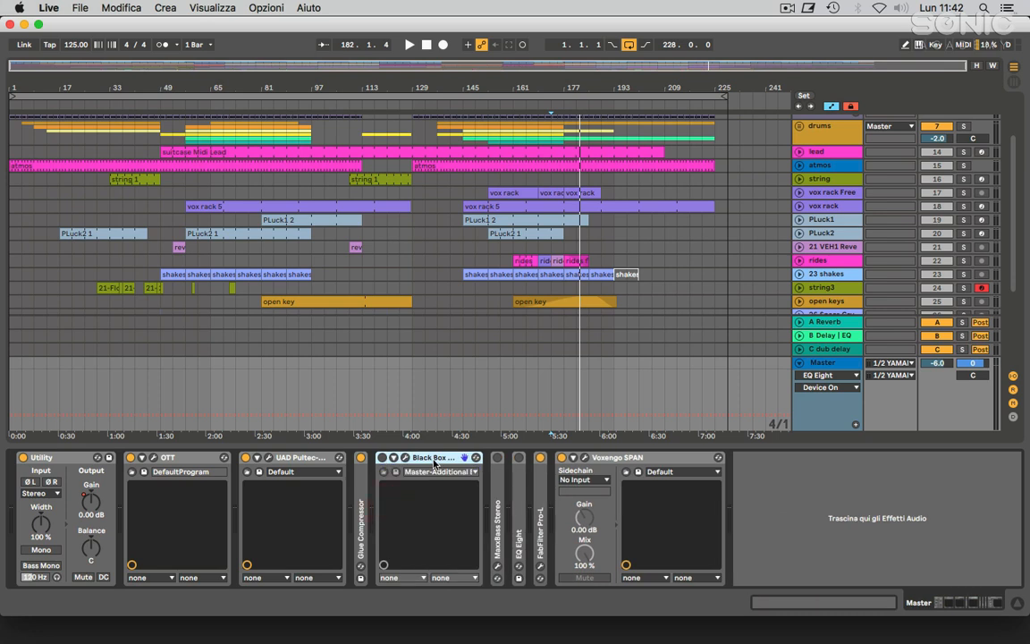
{"action": "left_click", "coordinate": [497, 492]}
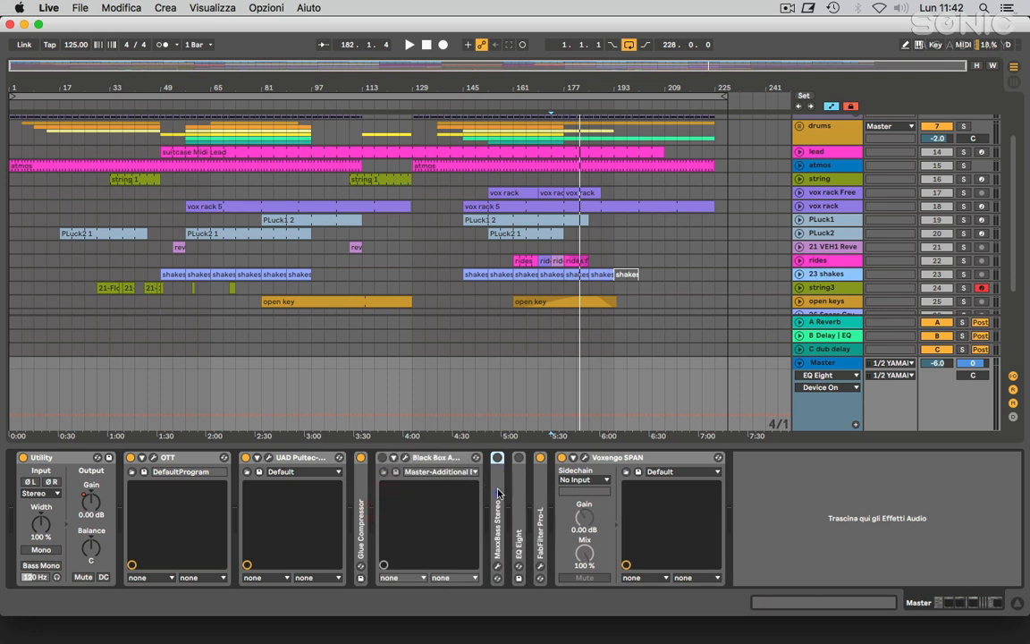
{"action": "double_click", "coordinate": [542, 502]}
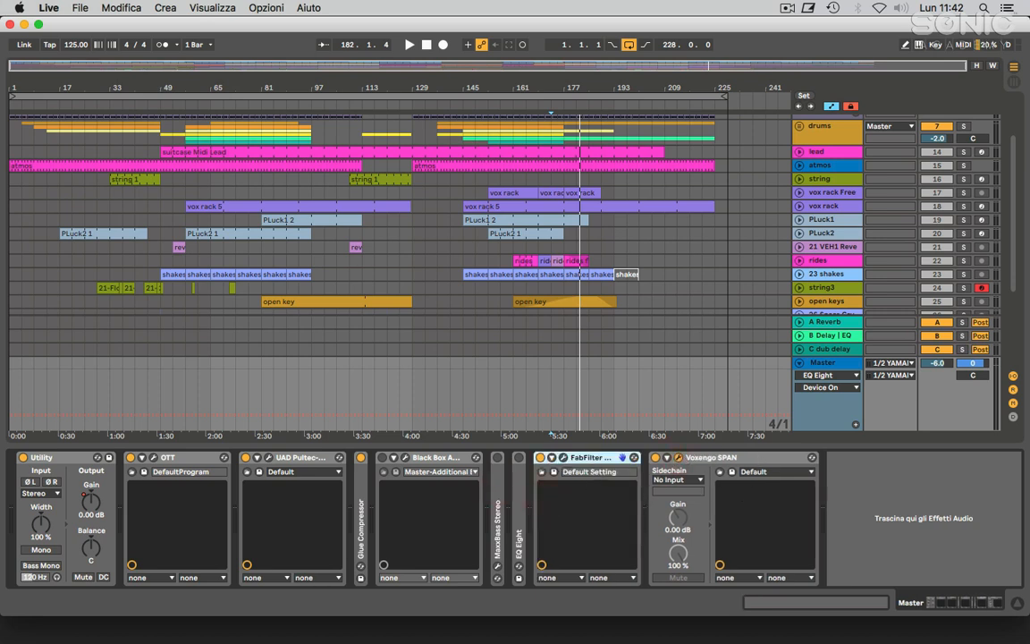
Step: Open the Master's Voxengo SPAN analyzer, start playback, check the drums group, and move the analyzer window clear of the track controls
{"action": "left_click_drag", "start_coordinate": [705, 230], "coordinate": [754, 207]}
{"action": "key", "text": "space"}
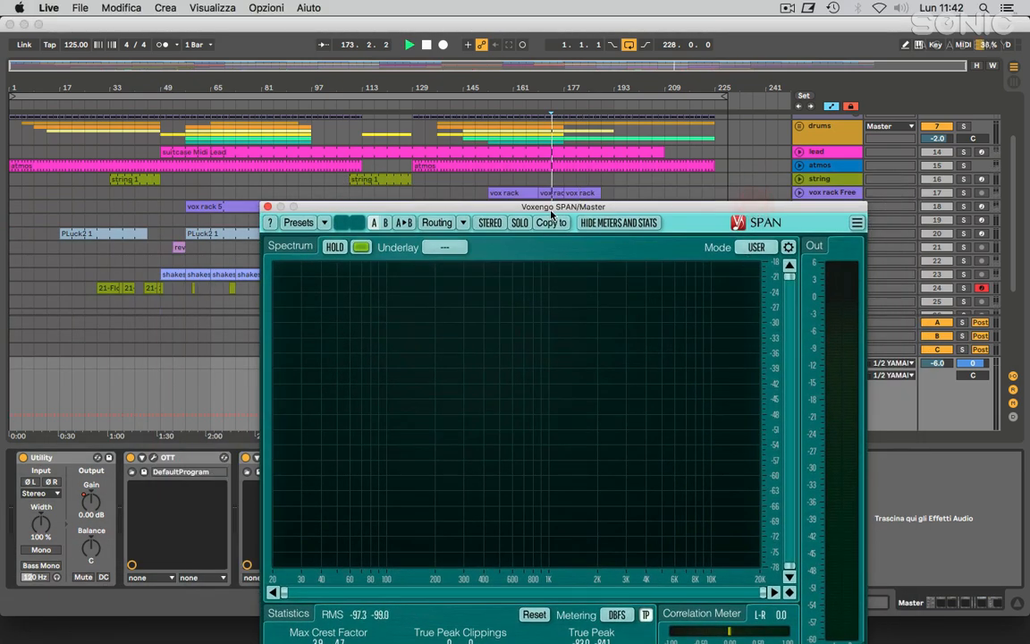
{"action": "left_click_drag", "start_coordinate": [555, 208], "coordinate": [545, 326]}
{"action": "left_click", "coordinate": [834, 134]}
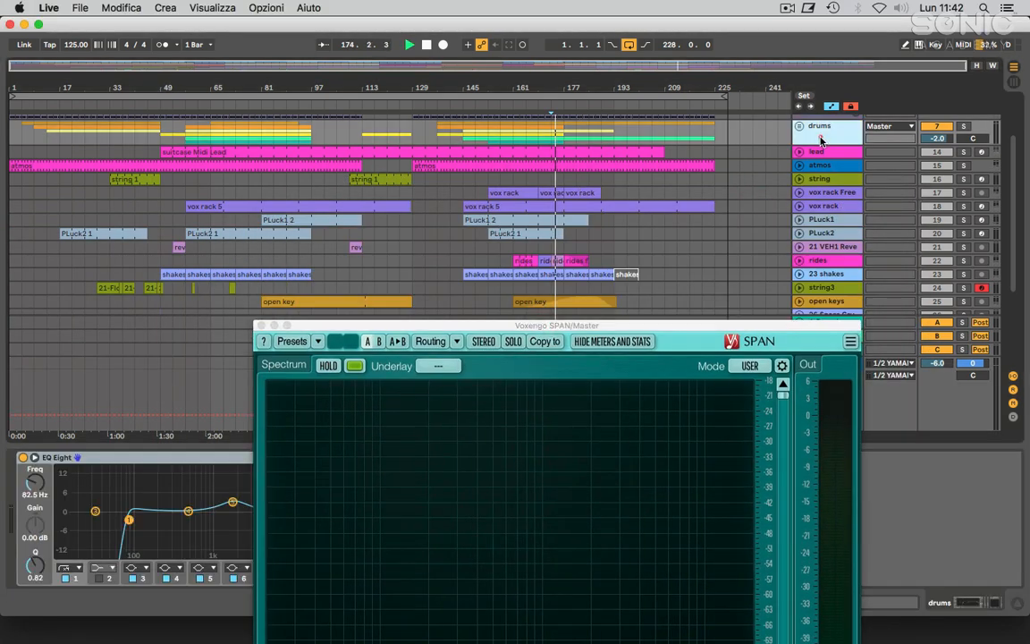
{"action": "left_click_drag", "start_coordinate": [783, 330], "coordinate": [682, 261]}
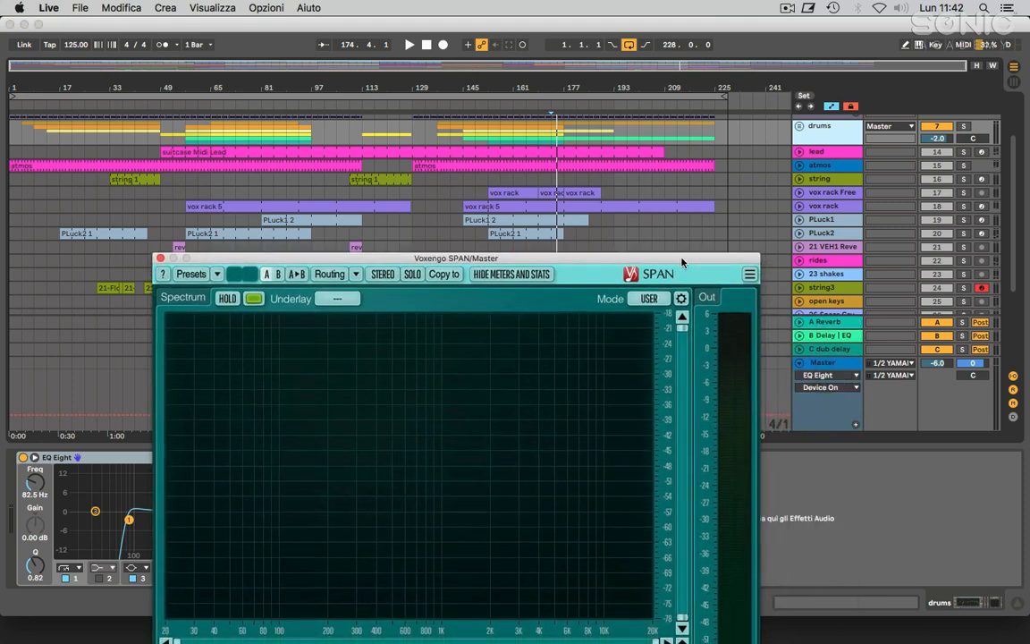
Step: Reselect the Master track, play from bar 173, and clear the active solos using the tom bass track's solo
{"action": "left_click", "coordinate": [965, 359]}
{"action": "key", "text": "space"}
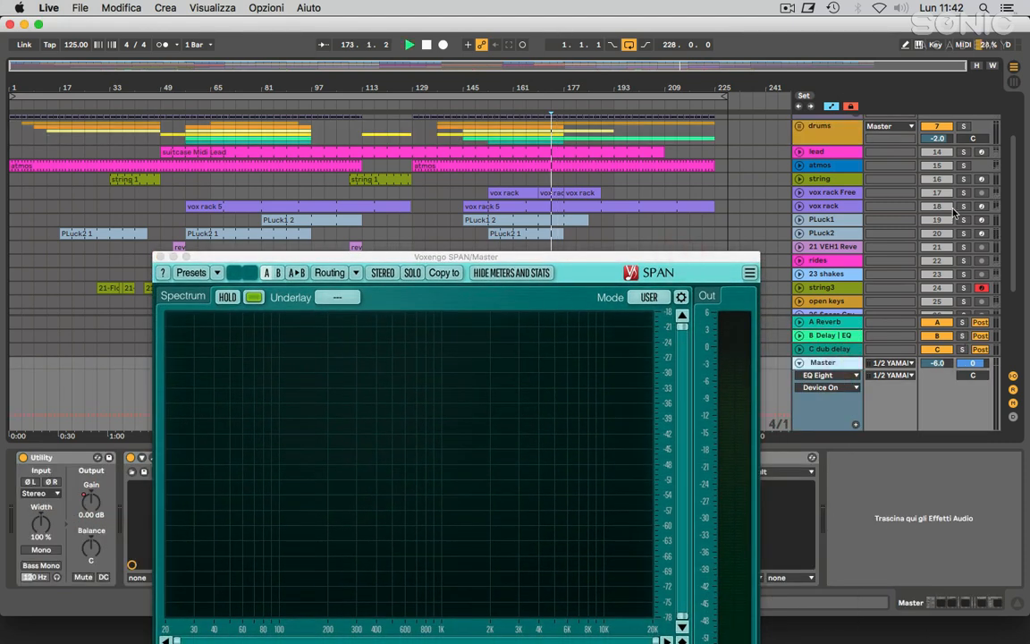
{"action": "scroll", "coordinate": [955, 204], "scroll_direction": "up", "scroll_amount": 5}
{"action": "left_click", "coordinate": [966, 150]}
{"action": "left_click", "coordinate": [965, 150]}
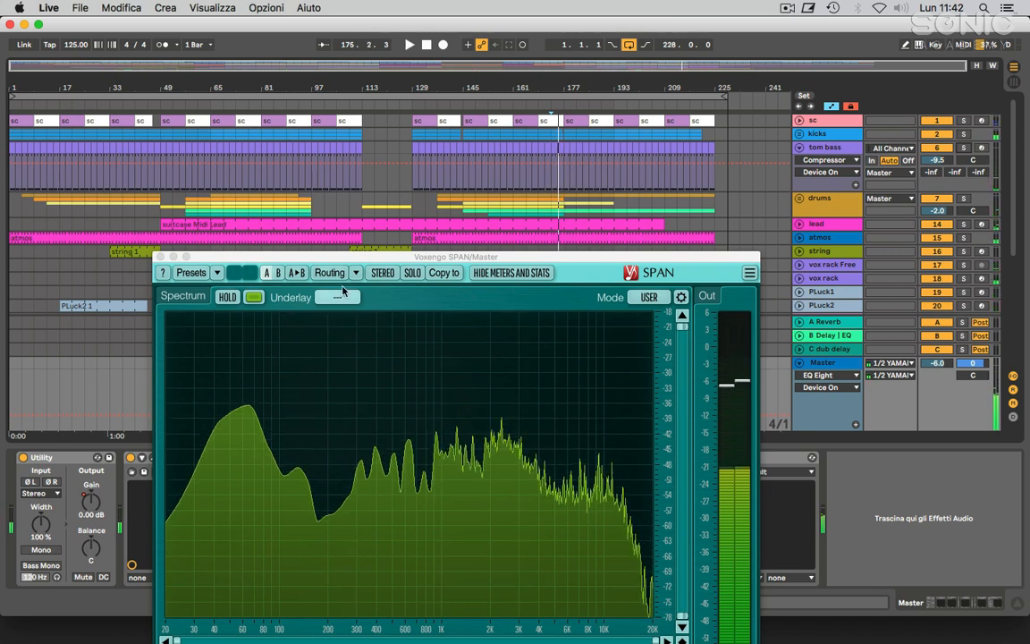
Step: Examine the full mix's spectrum in SPAN, stop playback, close the analyzer, and hide the device view
{"action": "left_click_drag", "start_coordinate": [346, 258], "coordinate": [365, 195]}
{"action": "key", "text": "space"}
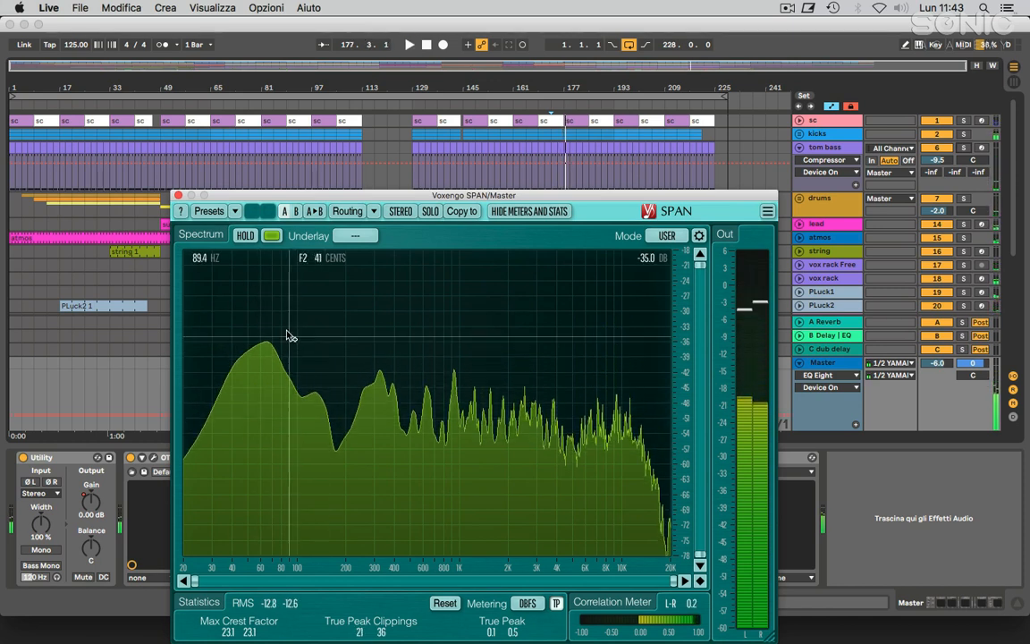
{"action": "left_click", "coordinate": [178, 195]}
{"action": "double_click", "coordinate": [624, 443]}
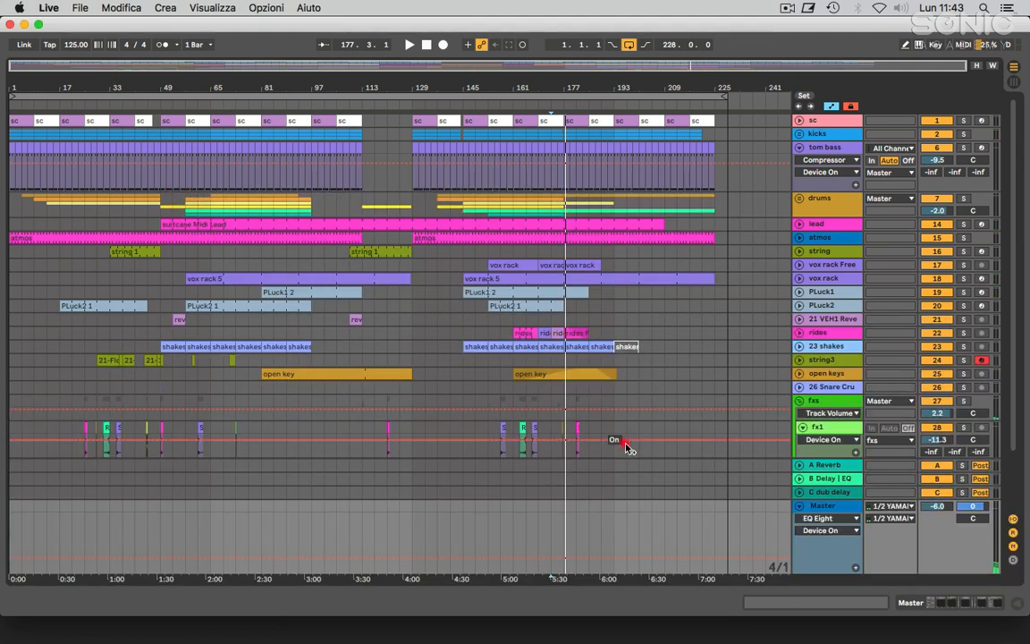